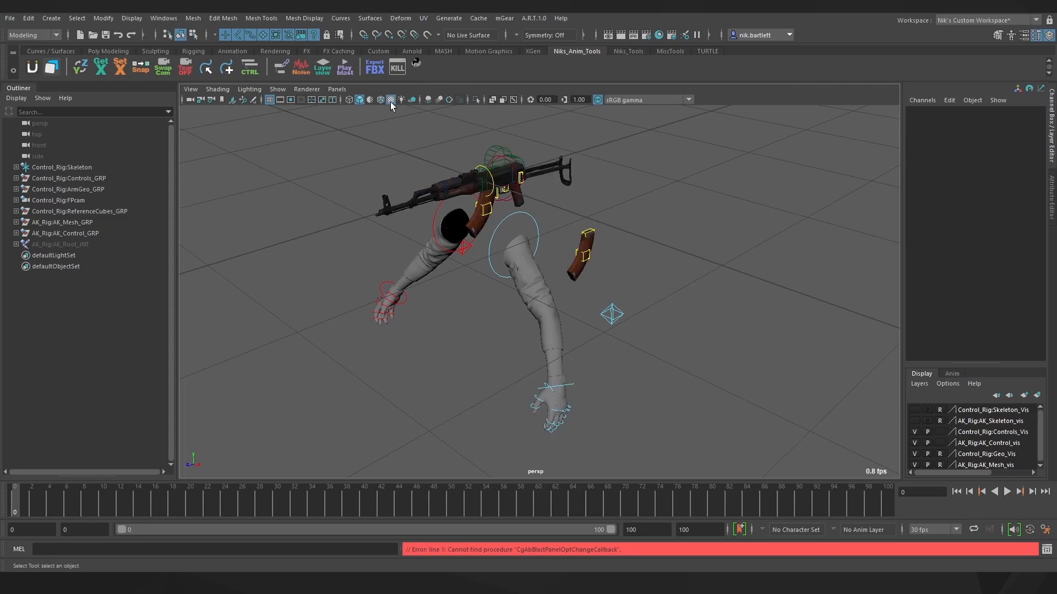
Orbit to a low side-on angle and turn off reference on the Control_Rig:Geo_Vis layer
{"action": "left_click_drag", "start_coordinate": [609, 320], "coordinate": [596, 283], "text": "alt"}
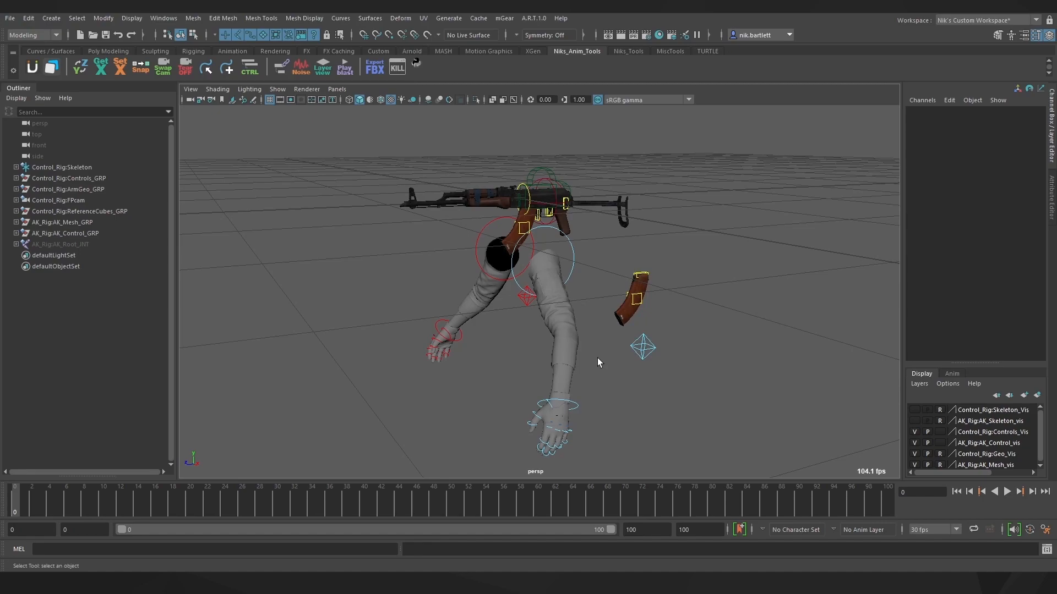
{"action": "left_click_drag", "start_coordinate": [595, 374], "coordinate": [539, 323]}
{"action": "left_click", "coordinate": [940, 454]}
{"action": "left_click", "coordinate": [939, 453]}
Hide geo_Sleeves_0, 1 and 2 in ArmGeo_GRP and unhide geo_Sleeves_3
{"action": "left_click", "coordinate": [16, 189]}
{"action": "left_click", "coordinate": [55, 202]}
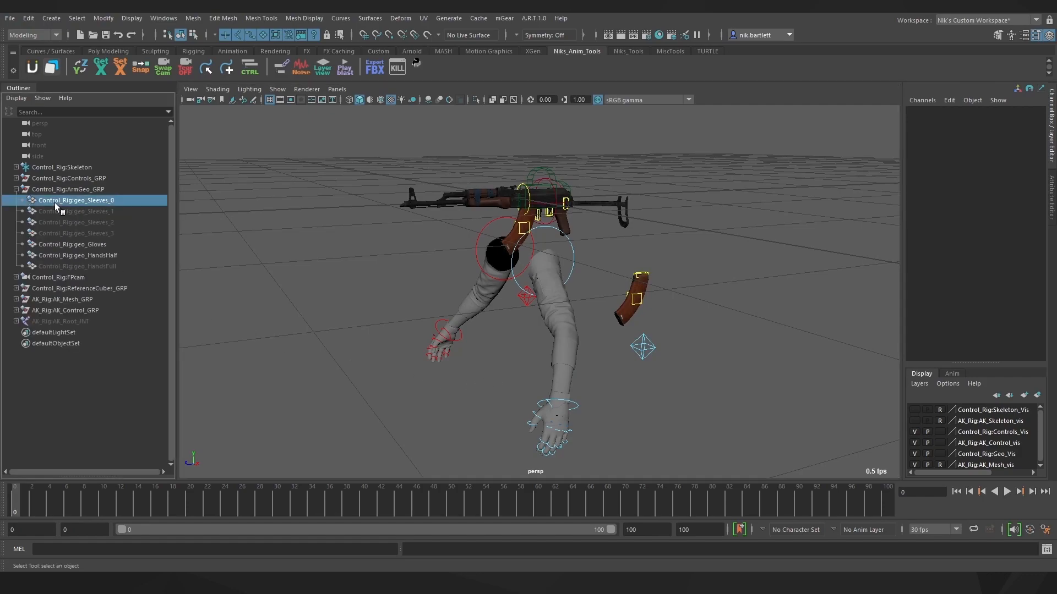
{"action": "left_click", "coordinate": [84, 211]}
{"action": "left_click", "coordinate": [85, 222]}
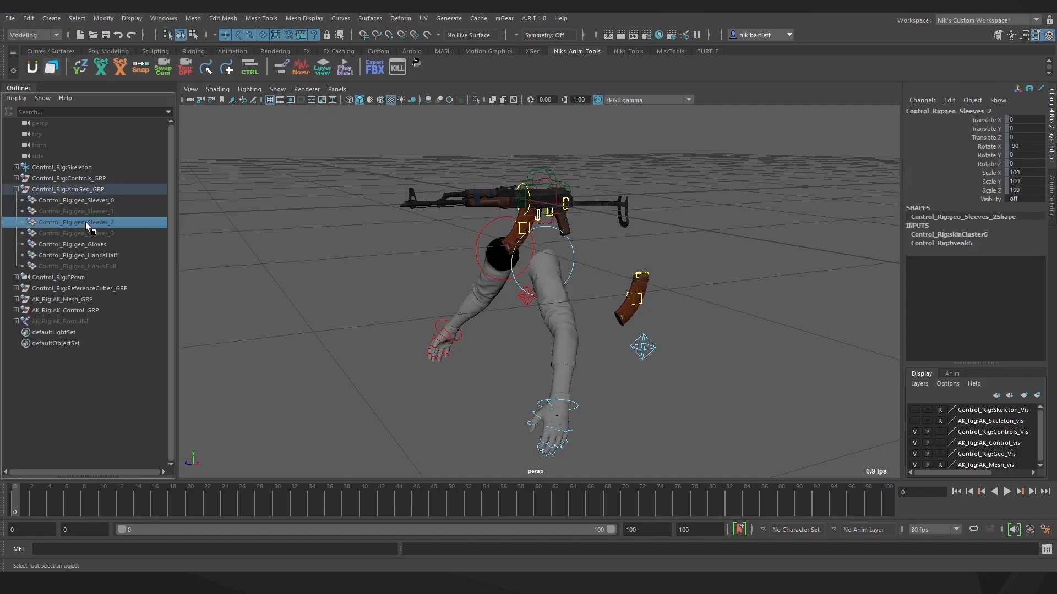
{"action": "left_click", "coordinate": [91, 201]}
{"action": "key", "text": "h"}
{"action": "left_click", "coordinate": [91, 232]}
{"action": "key", "text": "h"}
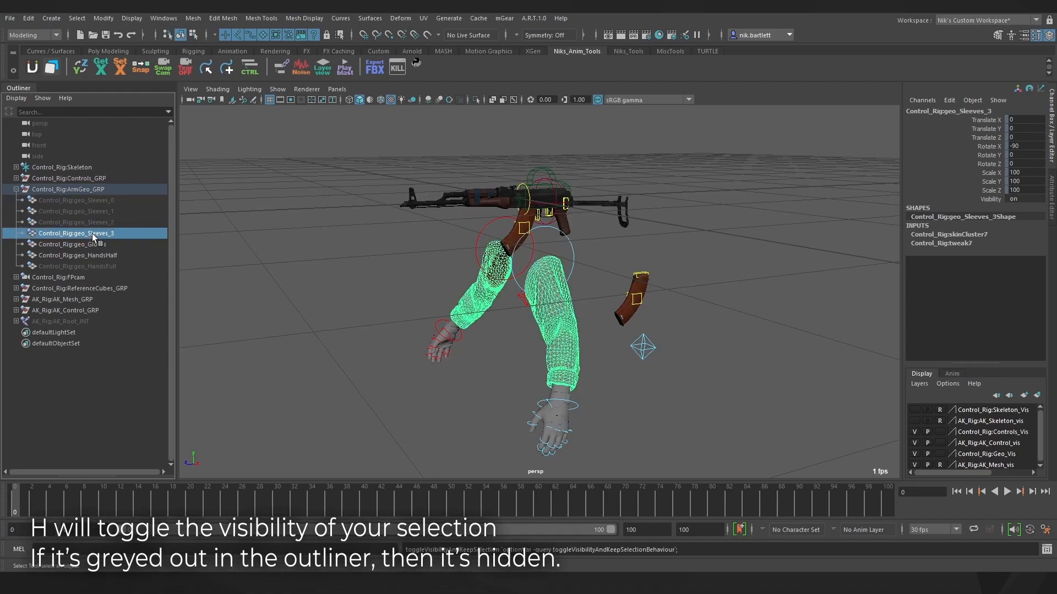
Hide geo_Gloves and geo_HandsHalf, and unhide geo_HandsFull
{"action": "left_click", "coordinate": [91, 243]}
{"action": "key", "text": "h"}
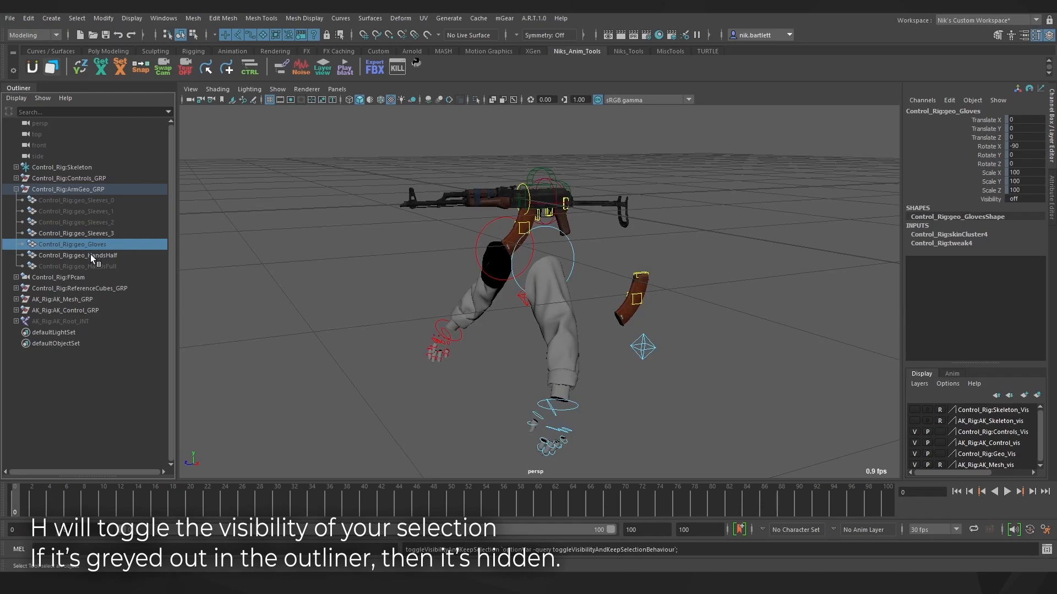
{"action": "left_click", "coordinate": [90, 255]}
{"action": "key", "text": "h"}
{"action": "left_click", "coordinate": [92, 265]}
{"action": "key", "text": "h"}
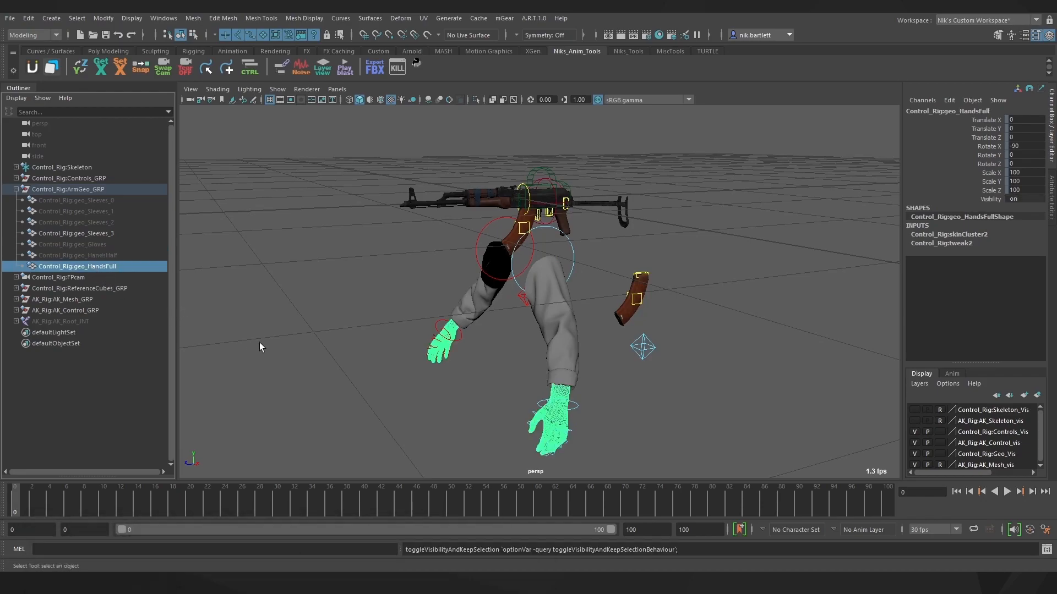
Select the visible sleeves mesh and open its full attributes
{"action": "left_click", "coordinate": [334, 359]}
{"action": "left_click_drag", "start_coordinate": [370, 371], "coordinate": [466, 362], "text": "alt"}
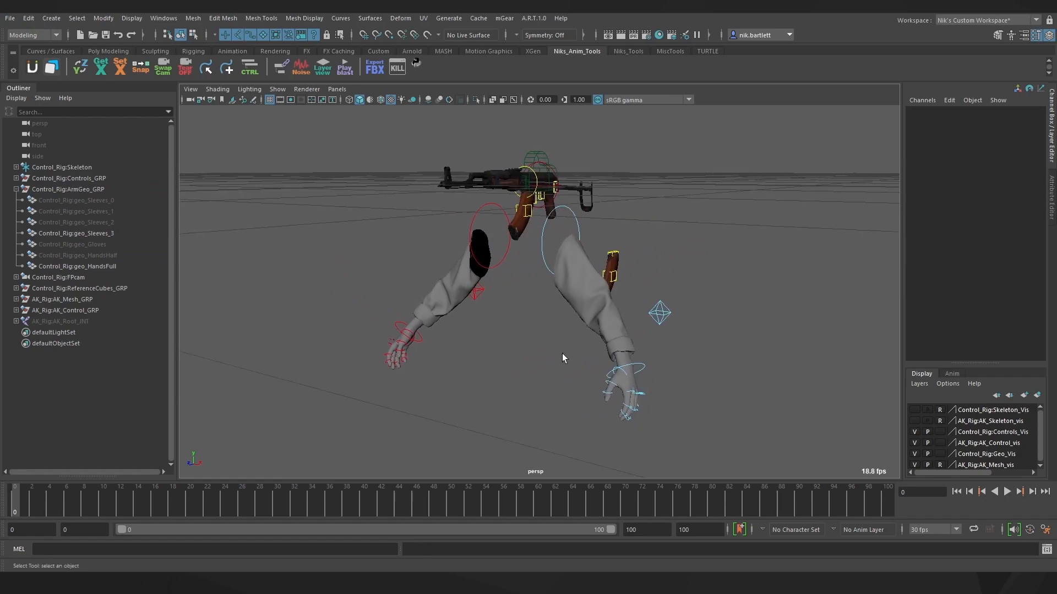
{"action": "left_click", "coordinate": [586, 326]}
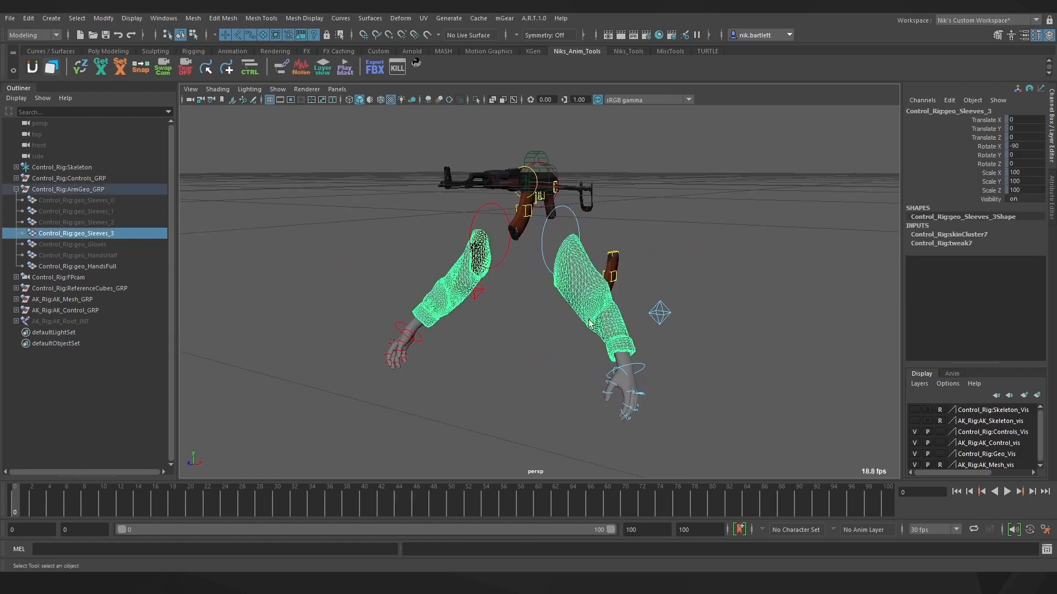
{"action": "left_click", "coordinate": [1052, 195]}
Relink the sleeves' colour file node to Arm_textures/jesse_janitor_top_d.tex.dds
{"action": "left_click", "coordinate": [914, 110]}
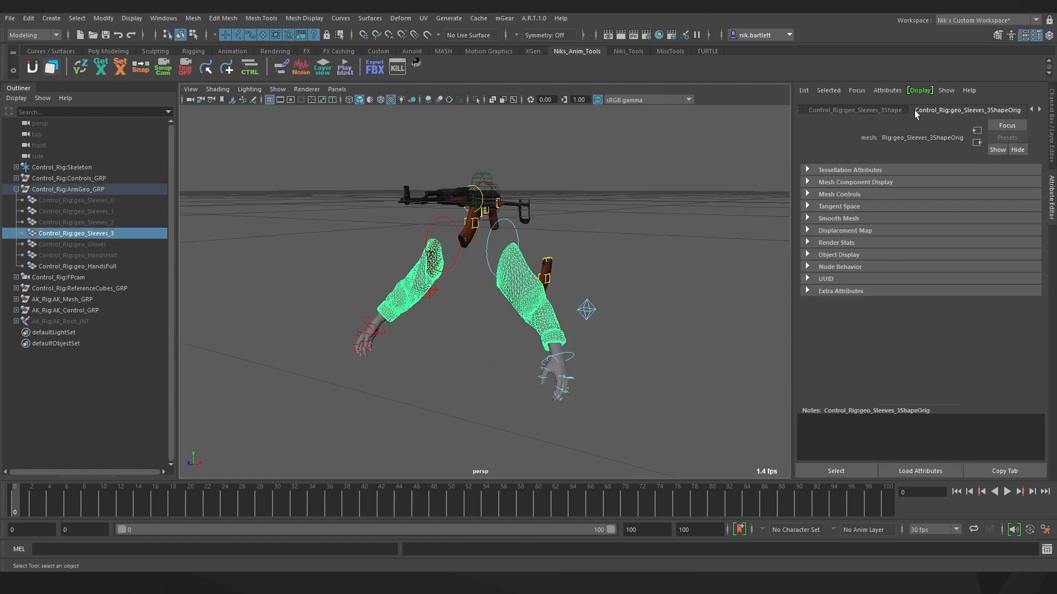
{"action": "scroll", "coordinate": [915, 111], "scroll_direction": "down", "scroll_amount": 1}
{"action": "left_click", "coordinate": [1024, 234]}
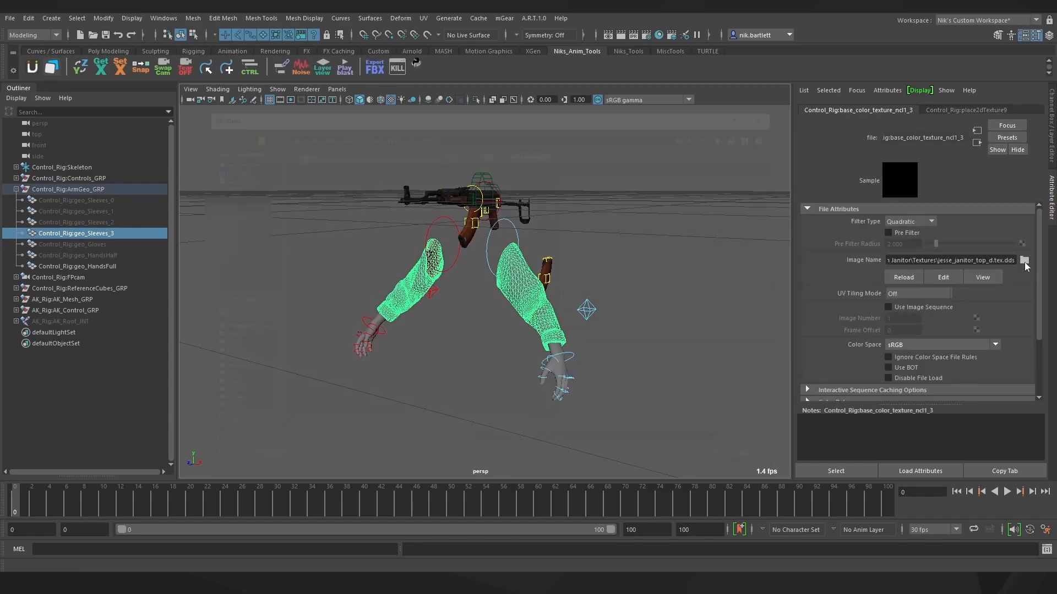
{"action": "left_click", "coordinate": [1024, 261]}
{"action": "left_click", "coordinate": [265, 193]}
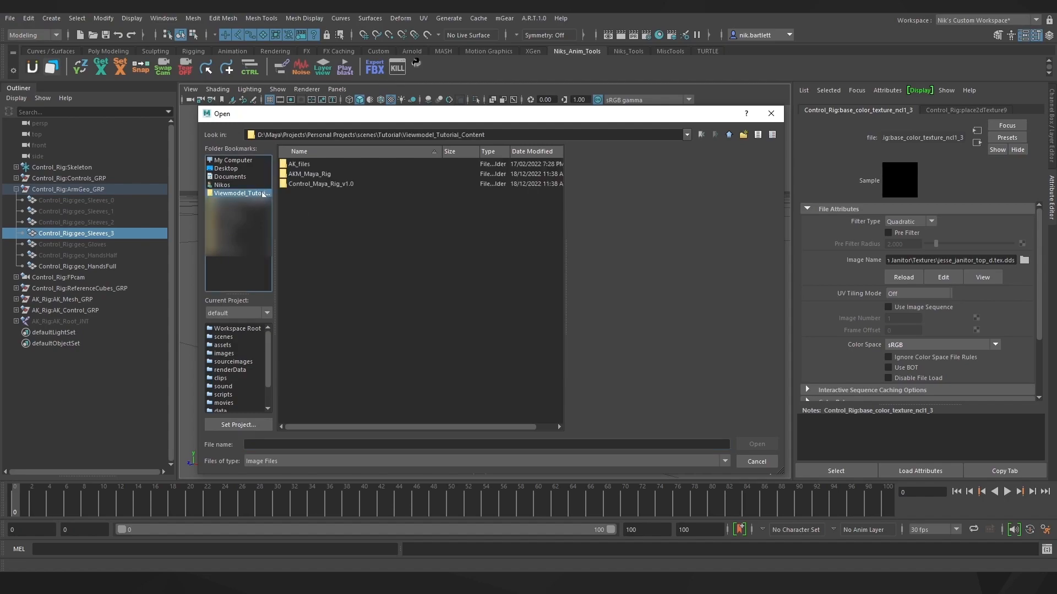
{"action": "double_click", "coordinate": [308, 186]}
{"action": "double_click", "coordinate": [306, 164]}
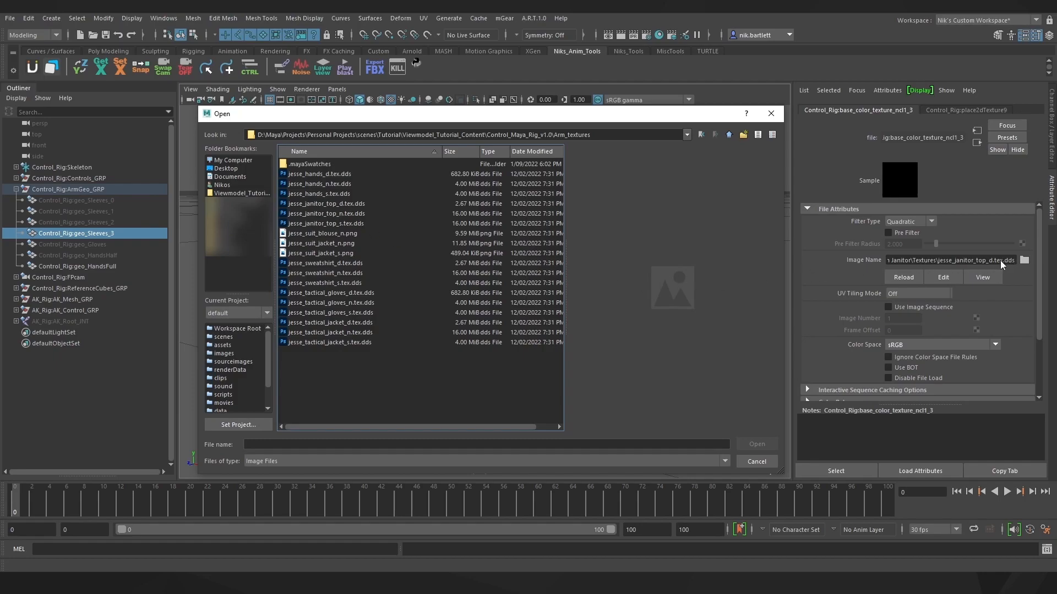
{"action": "left_click", "coordinate": [333, 205]}
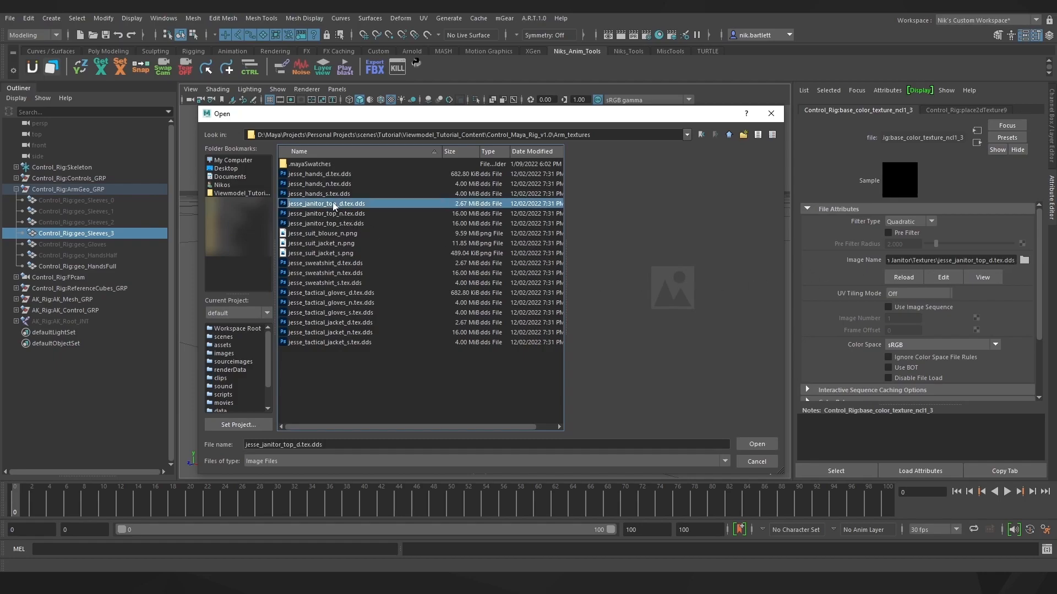
{"action": "left_click", "coordinate": [756, 444]}
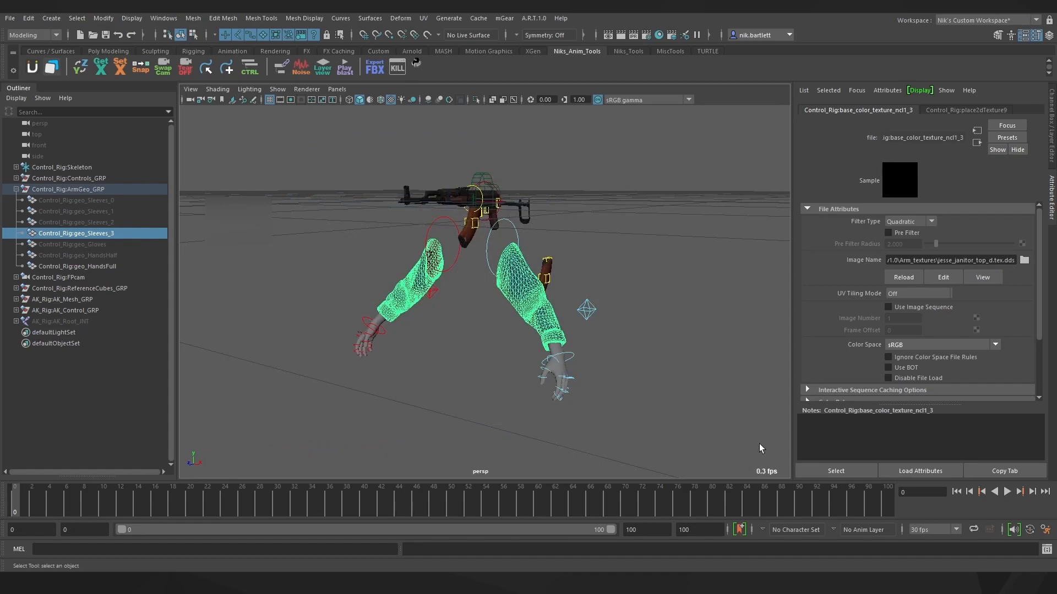
Relink the hands' texture file to jesse_hands_d.tex.dds
{"action": "left_click", "coordinate": [571, 374]}
{"action": "left_click", "coordinate": [1024, 260]}
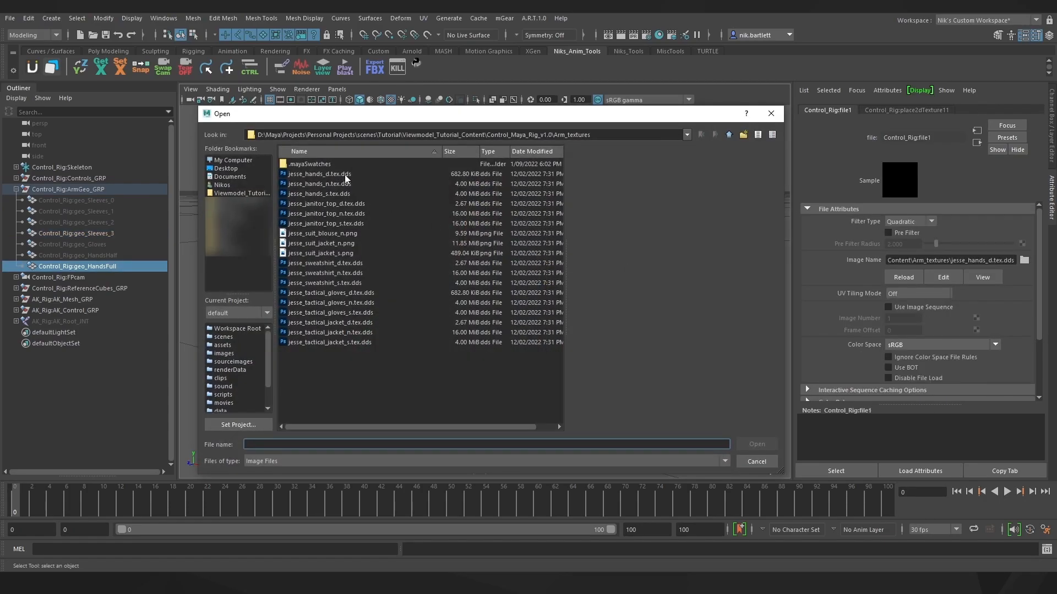
{"action": "left_click", "coordinate": [762, 442]}
{"action": "left_click", "coordinate": [721, 404]}
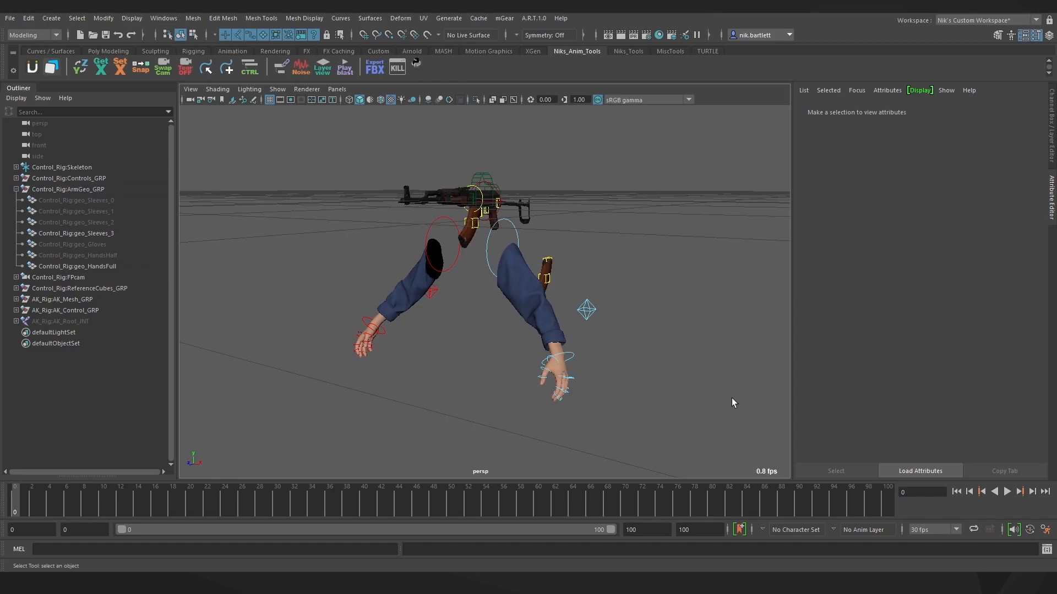
Move the AK body control down and to the left
{"action": "left_click", "coordinate": [1050, 135]}
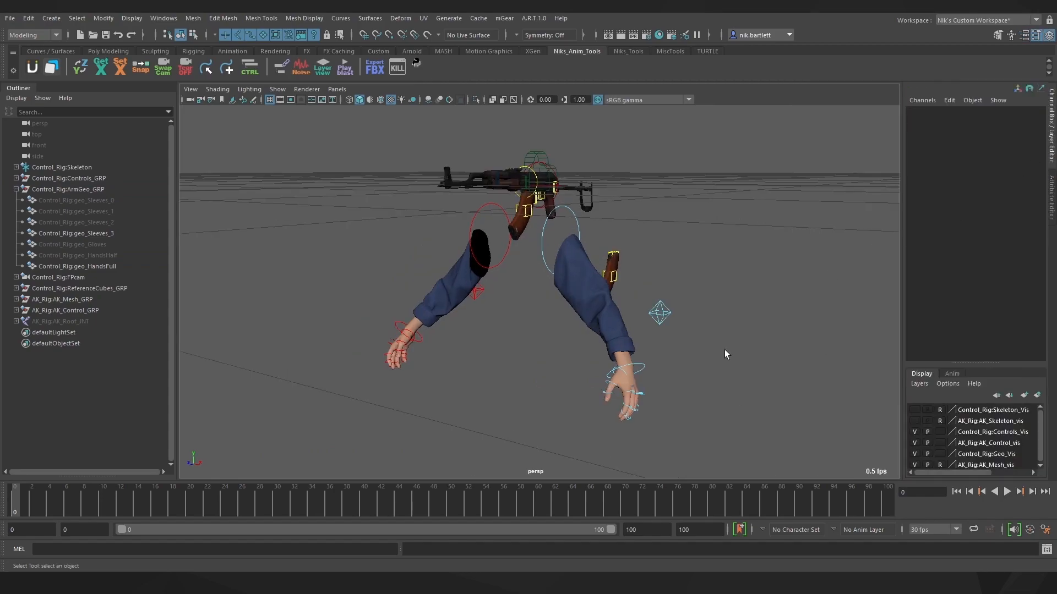
{"action": "left_click_drag", "start_coordinate": [724, 350], "coordinate": [539, 227], "text": "alt"}
{"action": "left_click", "coordinate": [551, 212]}
{"action": "key", "text": "w"}
{"action": "middle_click_drag", "start_coordinate": [474, 109], "coordinate": [347, 172]}
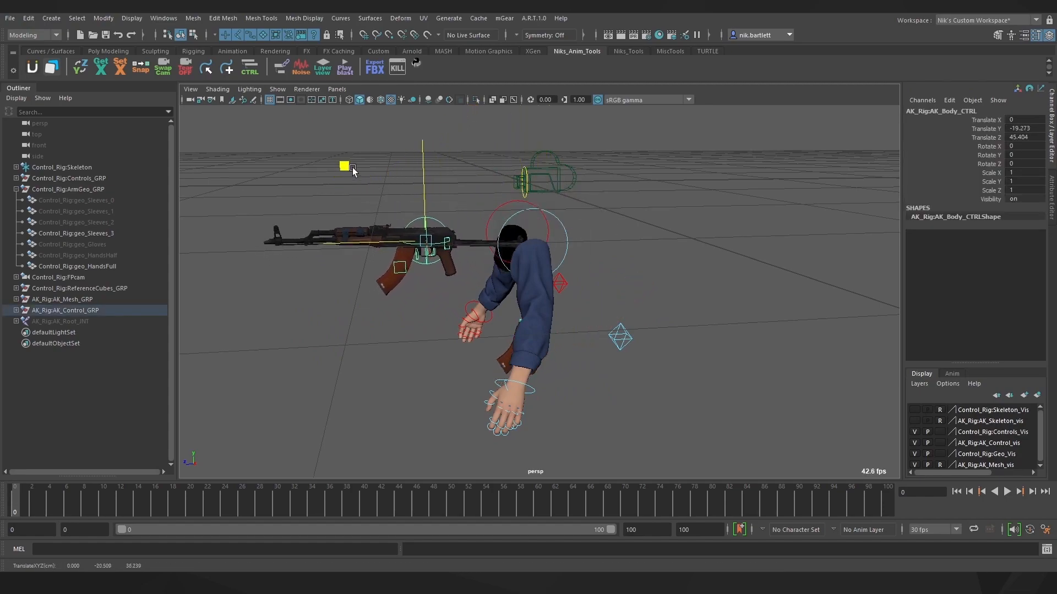
{"action": "left_click", "coordinate": [289, 161]}
Switch the viewport to the side orthographic view
{"action": "left_click", "coordinate": [344, 90]}
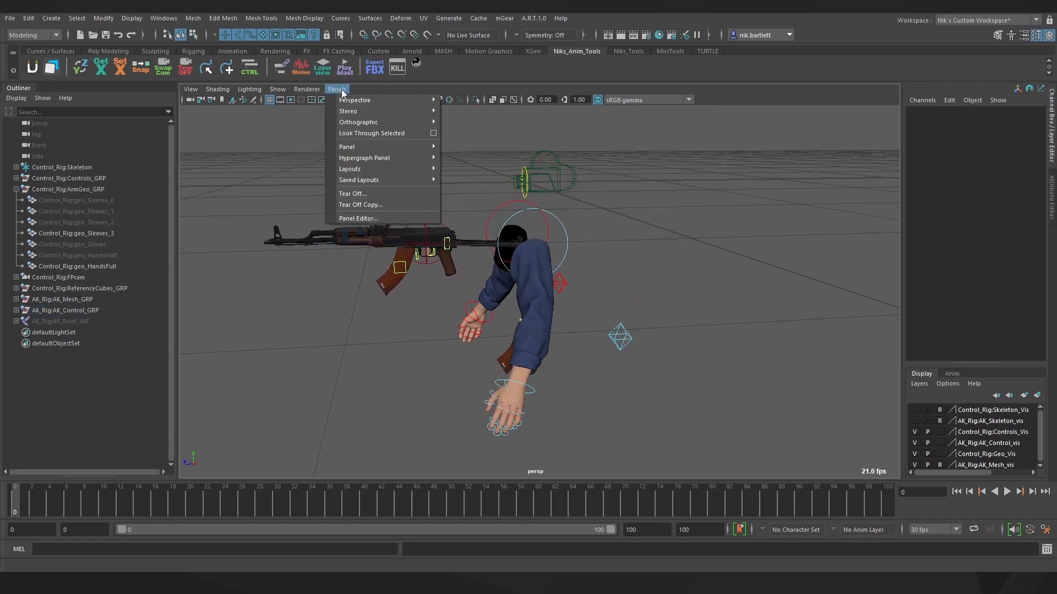
{"action": "mouse_move", "coordinate": [418, 122]}
{"action": "left_click", "coordinate": [469, 133]}
{"action": "scroll", "coordinate": [540, 268], "scroll_direction": "down", "scroll_amount": 6}
{"action": "scroll", "coordinate": [551, 385], "scroll_direction": "up", "scroll_amount": 3}
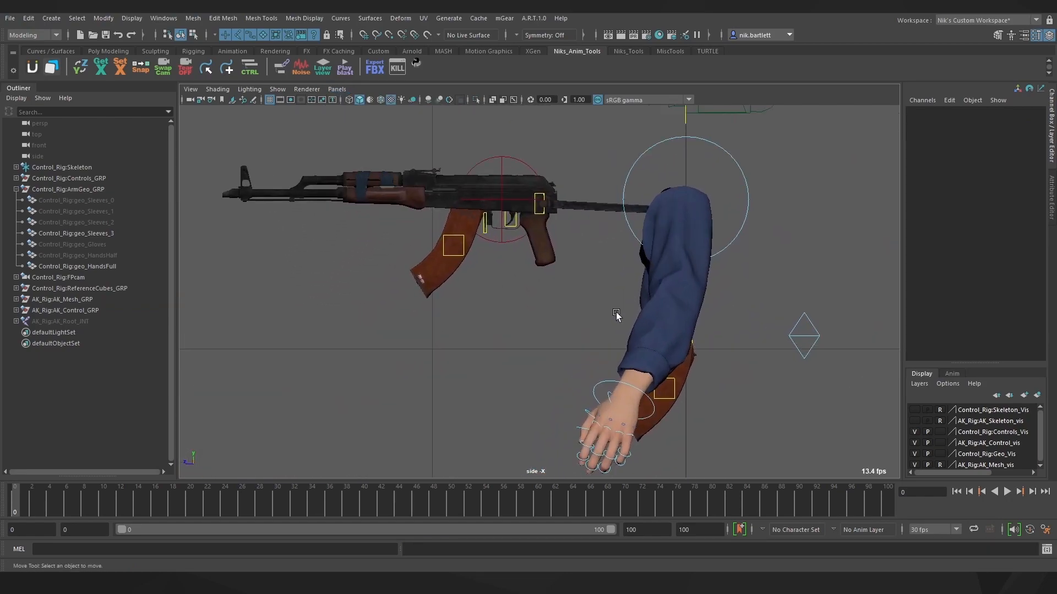
Move and rotate the right wrist control so the hand sits on the gun grip
{"action": "left_click", "coordinate": [609, 373]}
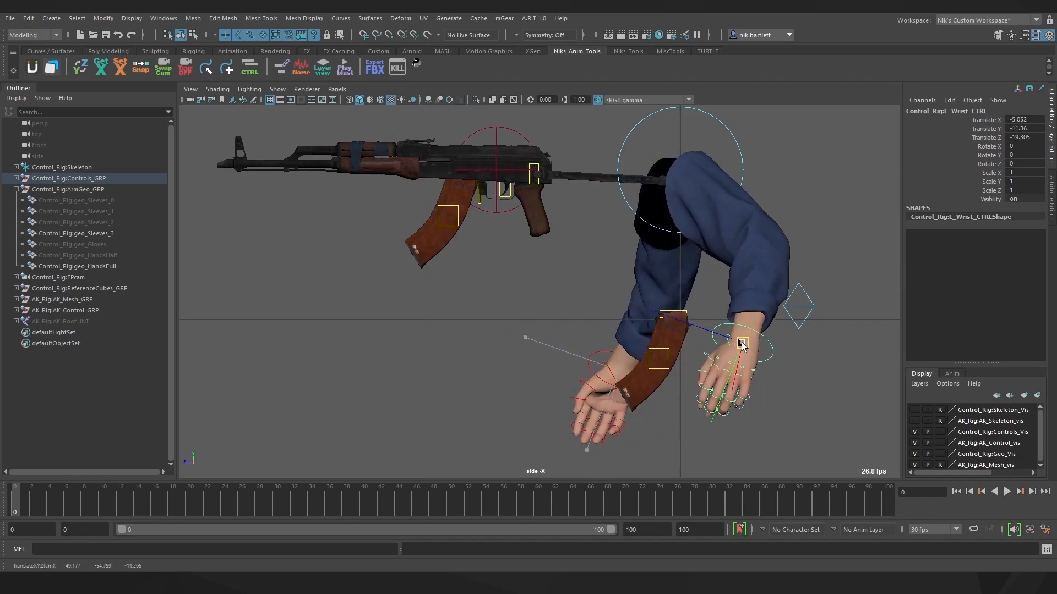
{"action": "left_click", "coordinate": [617, 381]}
{"action": "left_click_drag", "start_coordinate": [617, 381], "coordinate": [639, 219]}
{"action": "scroll", "coordinate": [560, 206], "scroll_direction": "up", "scroll_amount": 3}
{"action": "scroll", "coordinate": [569, 255], "scroll_direction": "up", "scroll_amount": 2}
{"action": "key", "text": "e"}
{"action": "key", "text": "w"}
{"action": "scroll", "coordinate": [582, 262], "scroll_direction": "up", "scroll_amount": 2}
{"action": "left_click_drag", "start_coordinate": [583, 262], "coordinate": [577, 254]}
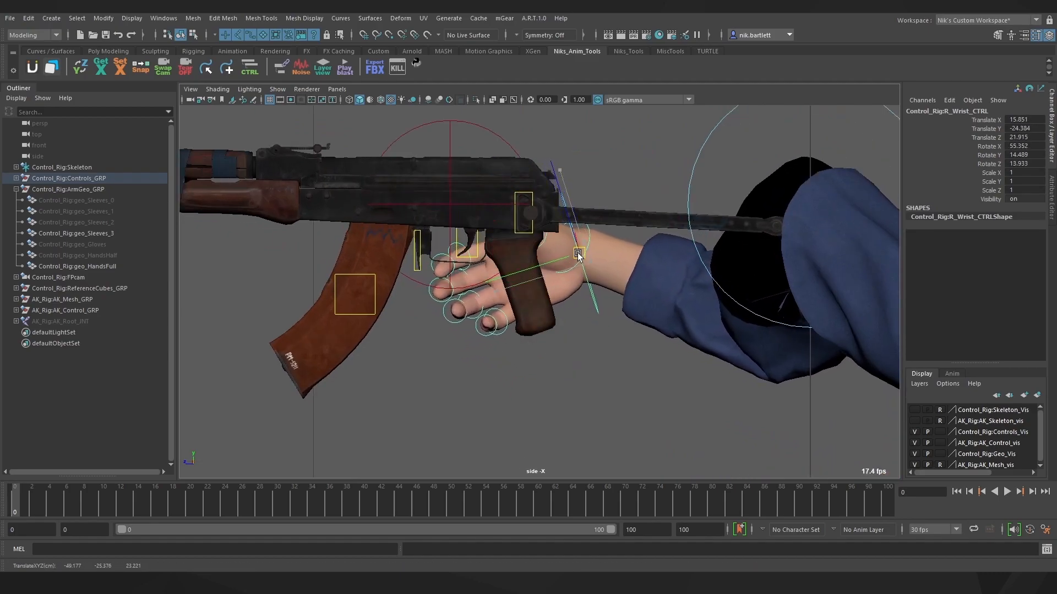
{"action": "left_click", "coordinate": [592, 389]}
Scale the AK body control down to 0.899
{"action": "left_click", "coordinate": [450, 205]}
{"action": "key", "text": "r"}
{"action": "mouse_move", "coordinate": [450, 205]}
{"action": "left_mouse_down"}
{"action": "mouse_move", "coordinate": [406, 204]}
{"action": "mouse_move", "coordinate": [444, 221]}
{"action": "left_mouse_up"}
{"action": "key", "text": "w"}
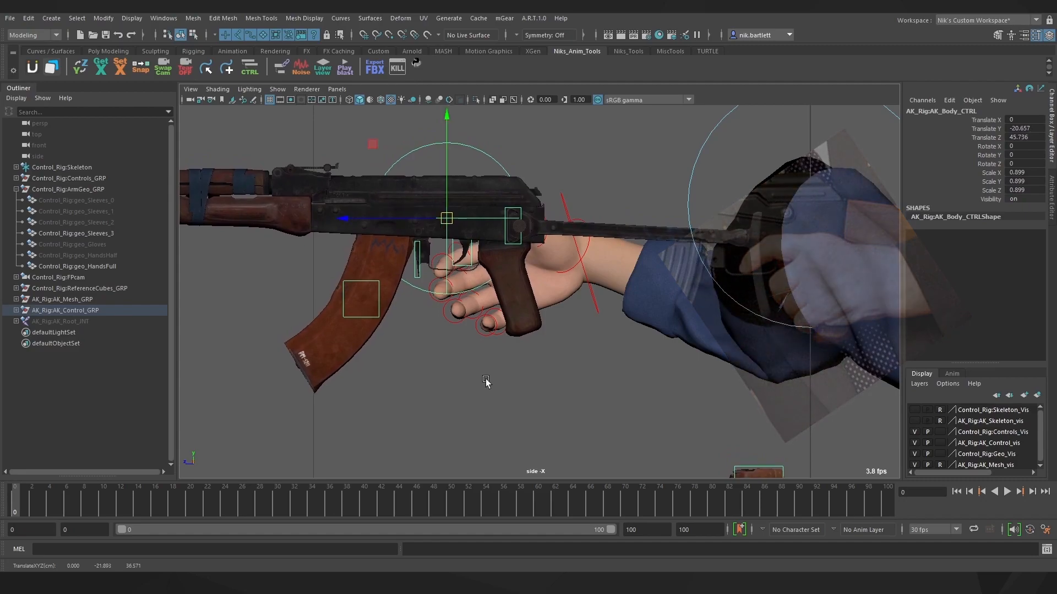
{"action": "left_click", "coordinate": [488, 380]}
Return to the perspective camera and zero the translate values of both wrist controls
{"action": "left_click", "coordinate": [337, 90]}
{"action": "mouse_move", "coordinate": [363, 100]}
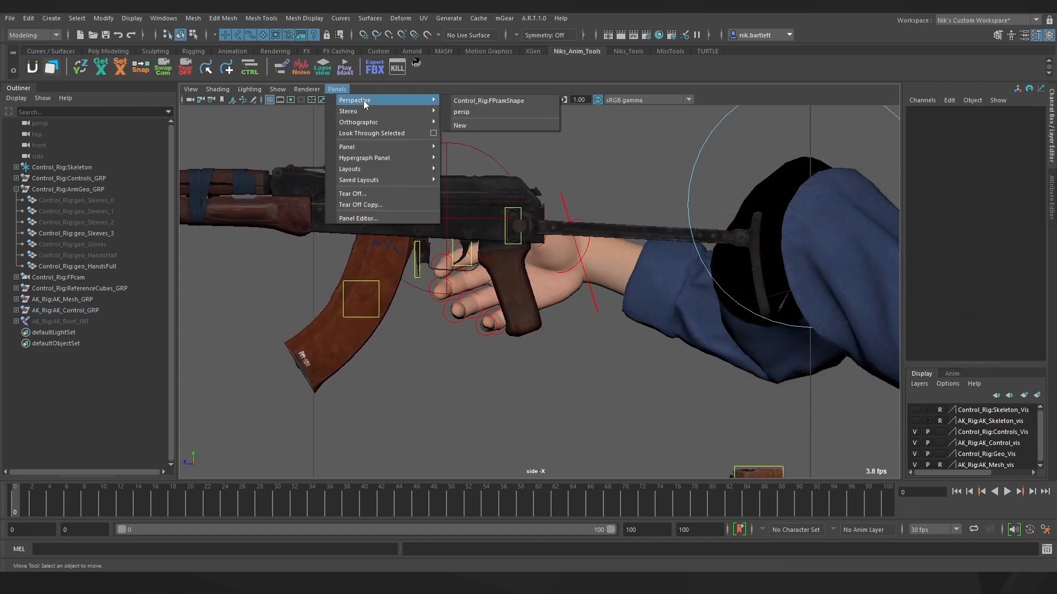
{"action": "left_click", "coordinate": [481, 109]}
{"action": "left_click", "coordinate": [710, 356]}
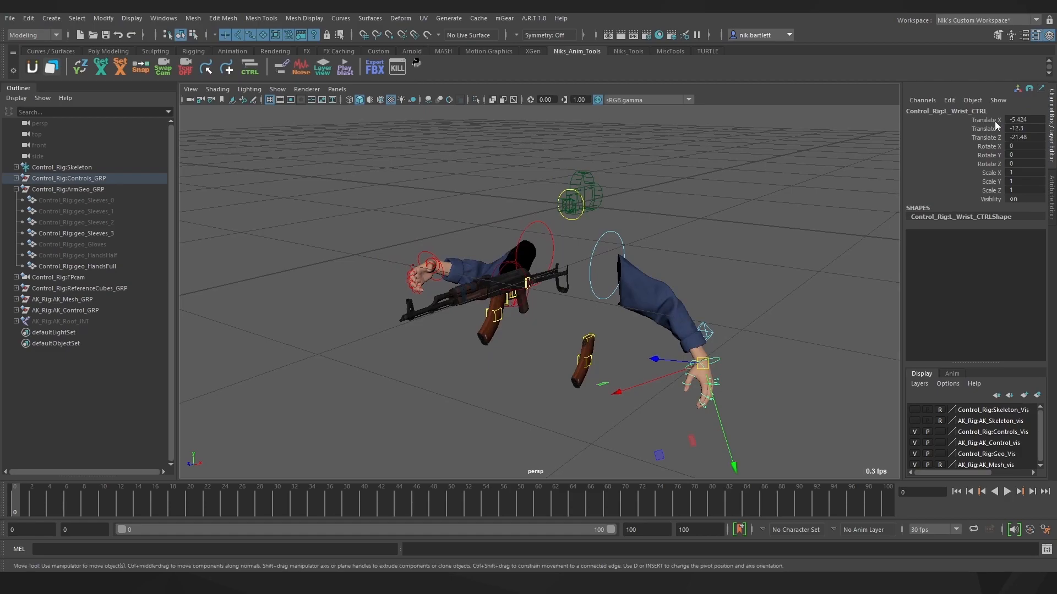
{"action": "left_click_drag", "start_coordinate": [995, 121], "coordinate": [998, 138]}
{"action": "type", "text": "0"}
{"action": "key", "text": "Return"}
{"action": "left_click", "coordinate": [435, 267]}
{"action": "type", "text": "0"}
{"action": "key", "text": "Return"}
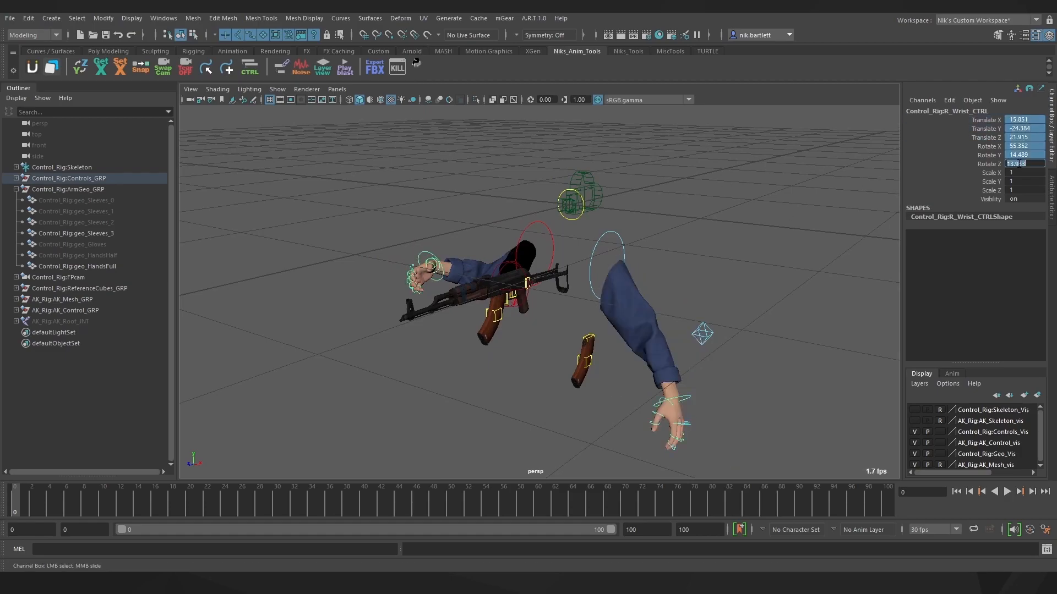
{"action": "left_click", "coordinate": [561, 407]}
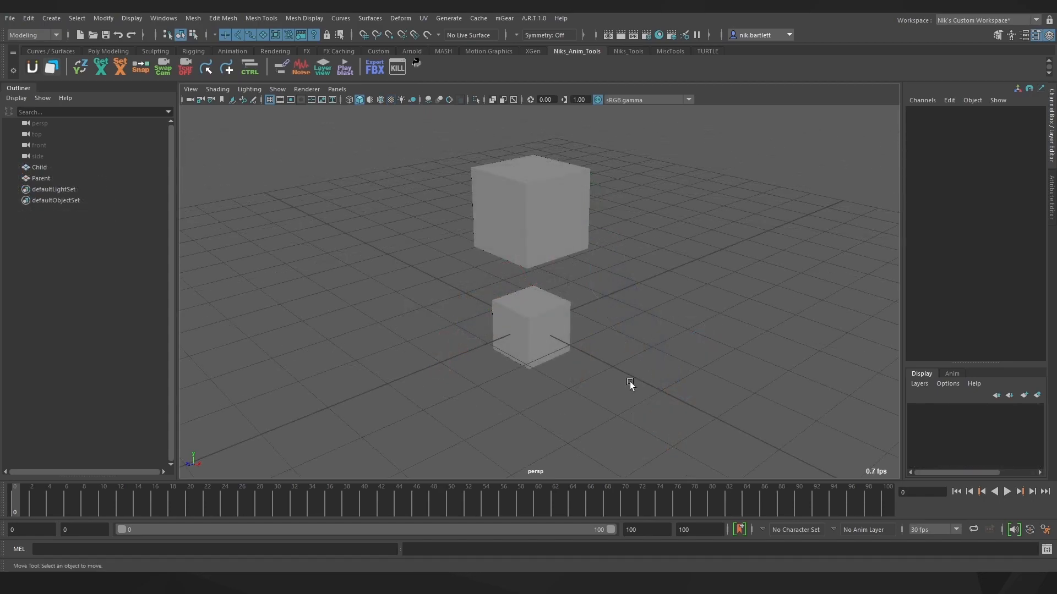
Select Parent then Child and open the Parent Constraint options in the Rigging menu set
{"action": "left_click", "coordinate": [546, 232]}
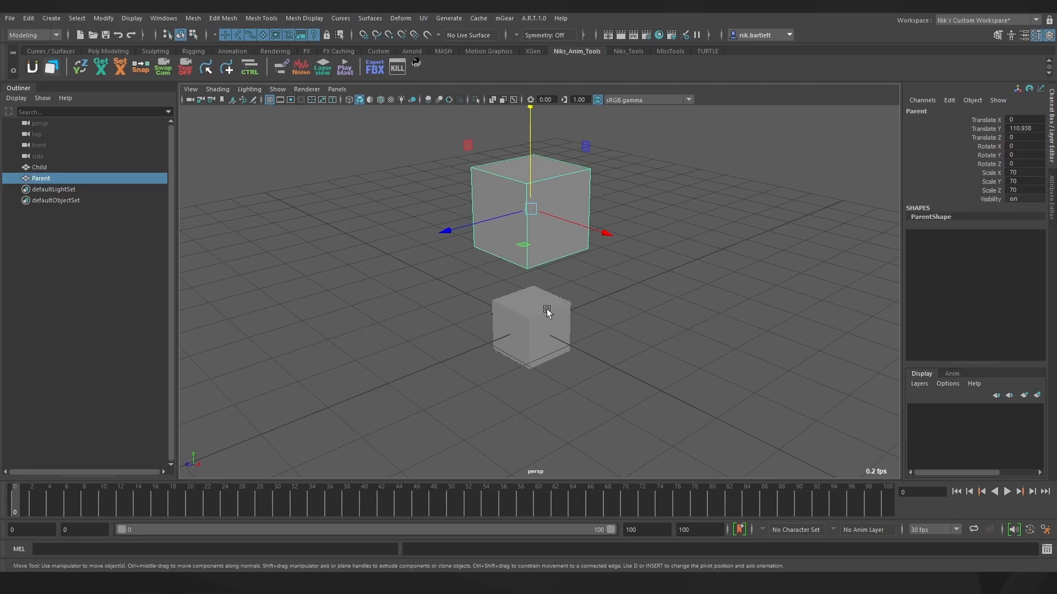
{"action": "left_click", "coordinate": [532, 324], "text": "shift"}
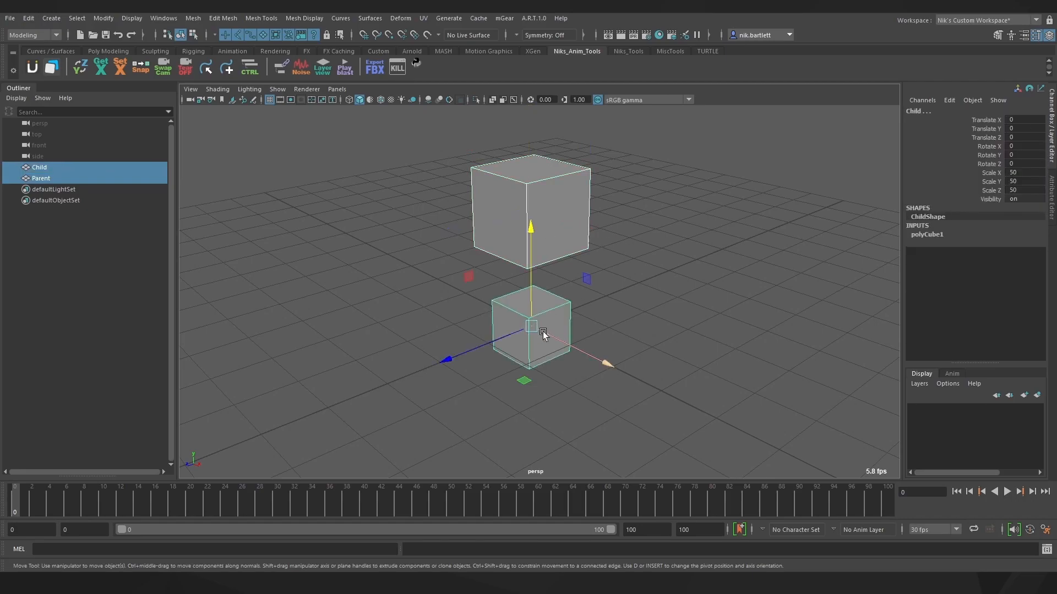
{"action": "left_click", "coordinate": [32, 35]}
{"action": "left_click", "coordinate": [24, 59]}
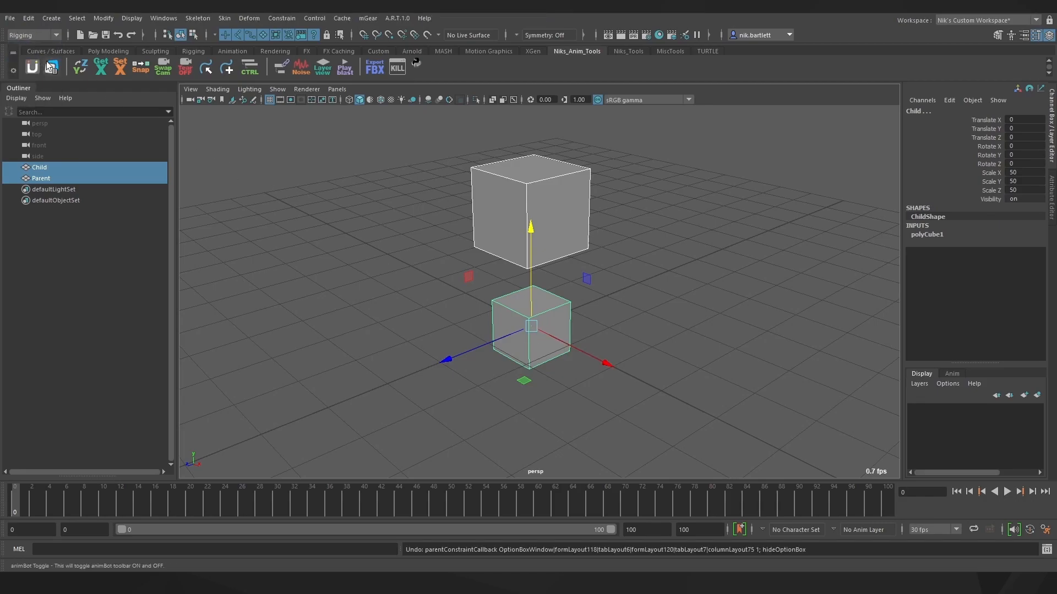
{"action": "left_click", "coordinate": [282, 18]}
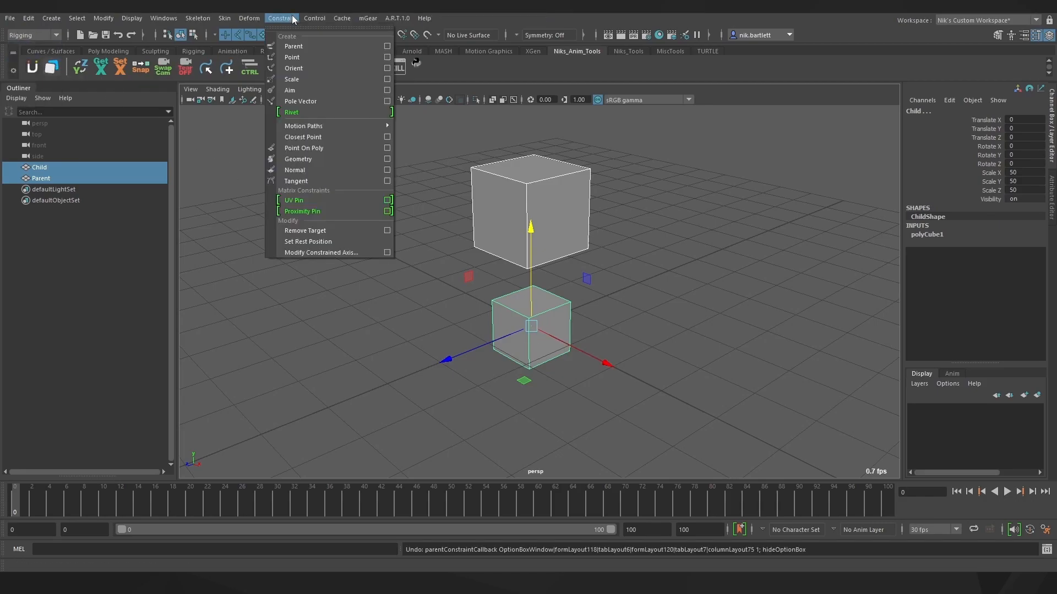
{"action": "left_click", "coordinate": [388, 46]}
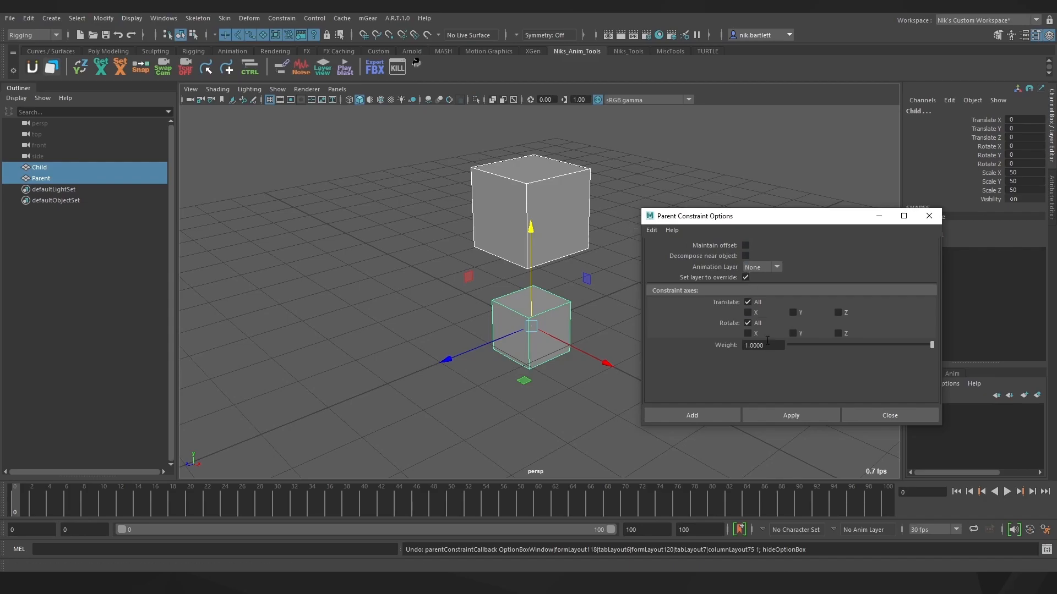
Apply the parent constraint, undo it, then reapply with Maintain offset on
{"action": "left_click", "coordinate": [790, 414]}
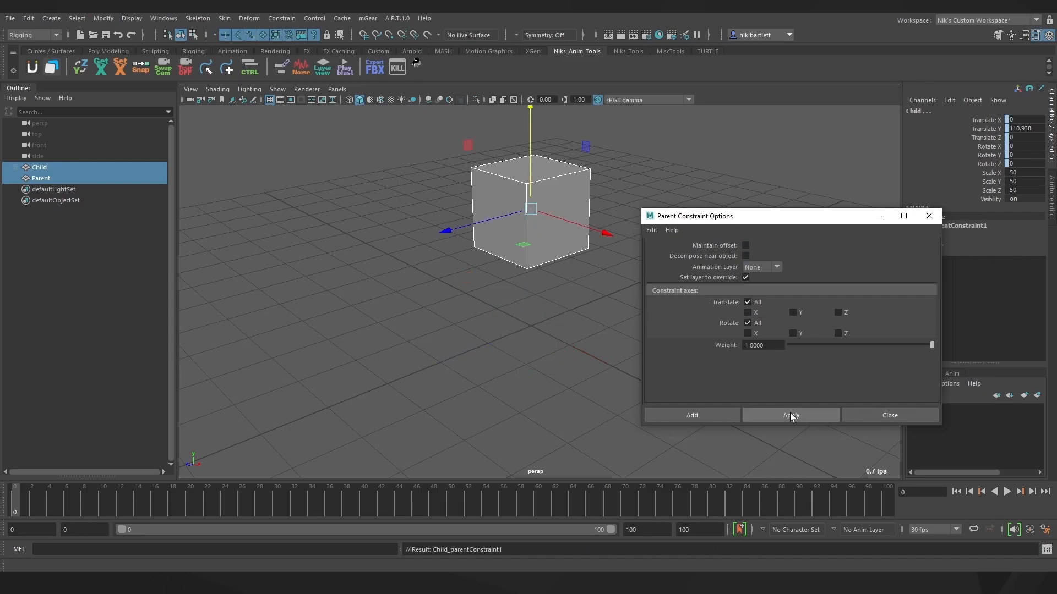
{"action": "key", "text": "ctrl+z"}
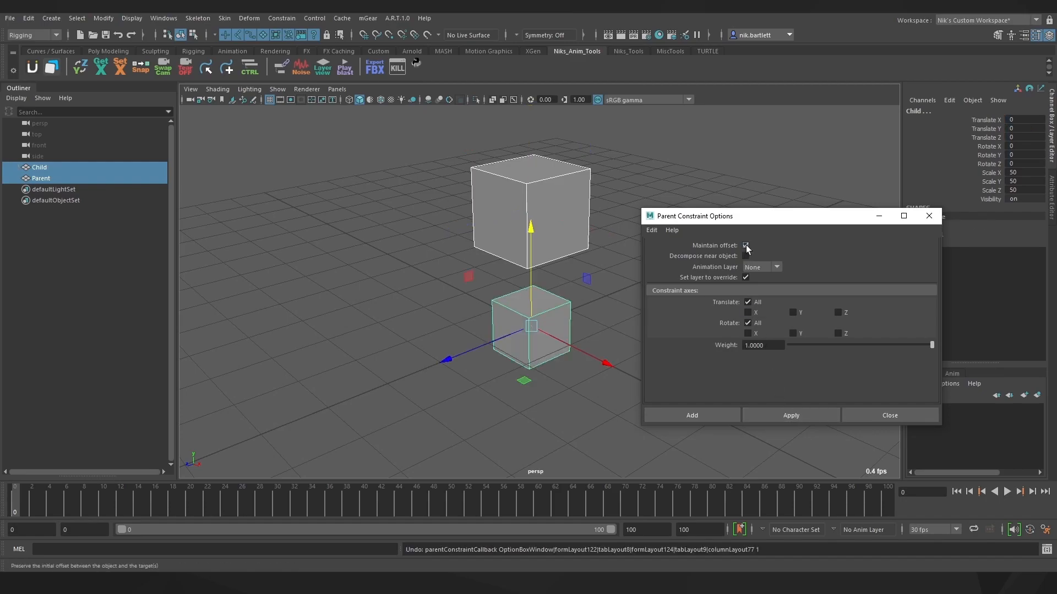
{"action": "left_click", "coordinate": [784, 414]}
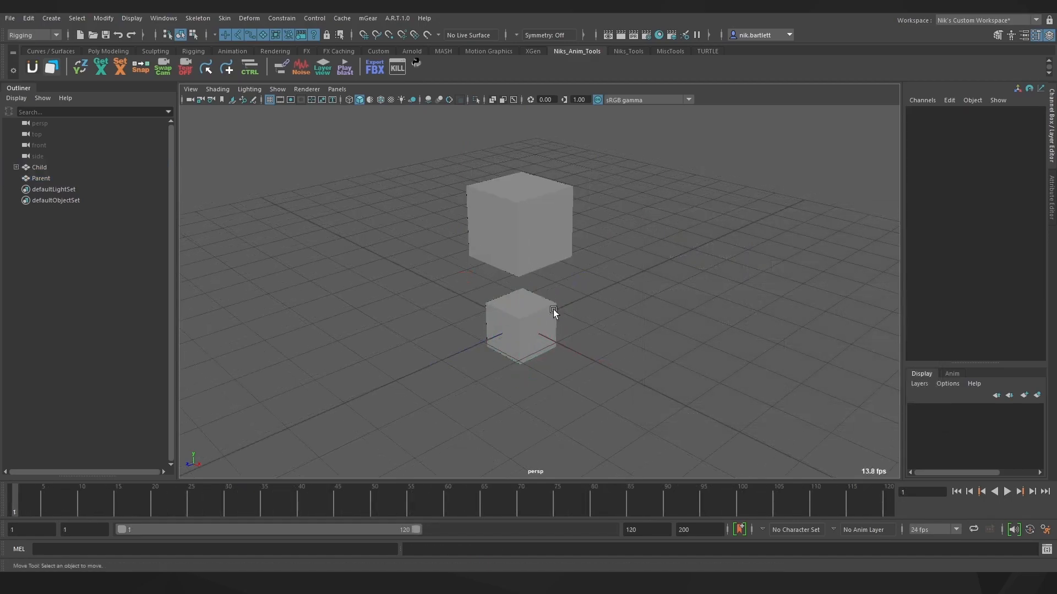
Test the constraint by moving the Parent and Child cubes around
{"action": "left_click", "coordinate": [526, 232]}
{"action": "left_click_drag", "start_coordinate": [514, 222], "coordinate": [531, 251]}
{"action": "left_click", "coordinate": [626, 344]}
{"action": "left_click", "coordinate": [541, 321]}
{"action": "left_click_drag", "start_coordinate": [521, 326], "coordinate": [330, 302]}
{"action": "left_click", "coordinate": [525, 220]}
{"action": "mouse_move", "coordinate": [523, 220]}
{"action": "left_mouse_down"}
{"action": "mouse_move", "coordinate": [551, 229]}
{"action": "mouse_move", "coordinate": [523, 222]}
{"action": "left_mouse_up"}
{"action": "left_click", "coordinate": [532, 306]}
{"action": "left_click_drag", "start_coordinate": [532, 306], "coordinate": [304, 283]}
{"action": "left_click", "coordinate": [501, 226]}
{"action": "mouse_move", "coordinate": [515, 226]}
{"action": "left_mouse_down"}
{"action": "mouse_move", "coordinate": [649, 208]}
{"action": "mouse_move", "coordinate": [522, 230]}
{"action": "left_mouse_up"}
{"action": "left_click", "coordinate": [695, 249]}
Delete Child_parentConstraint1 from the Child cube
{"action": "left_click", "coordinate": [16, 167]}
{"action": "left_click", "coordinate": [51, 181]}
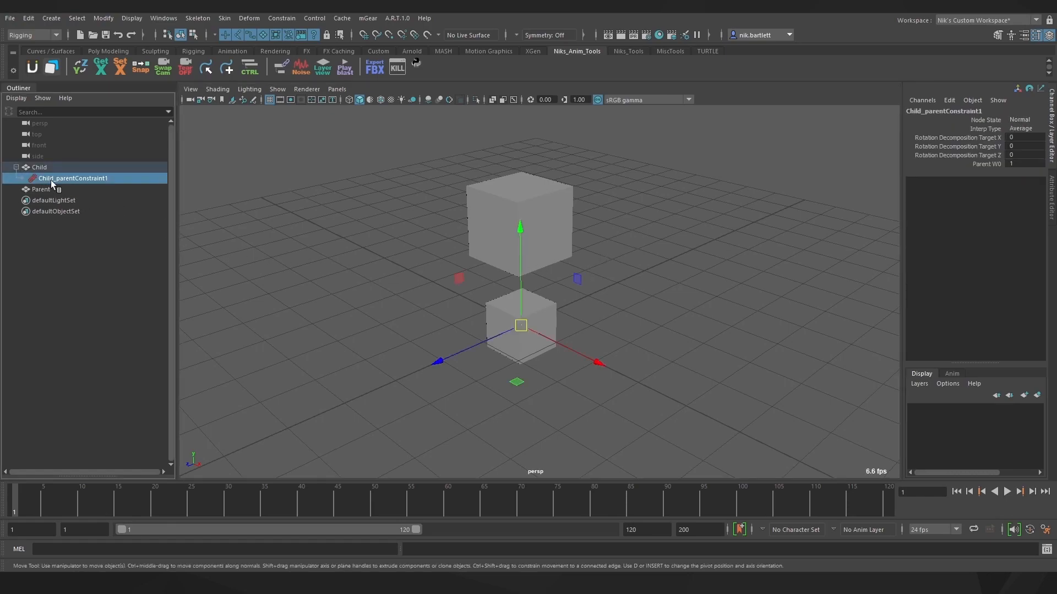
{"action": "key", "text": "Delete"}
Group the Child cube and rename the group Child_GRP
{"action": "left_click", "coordinate": [48, 168]}
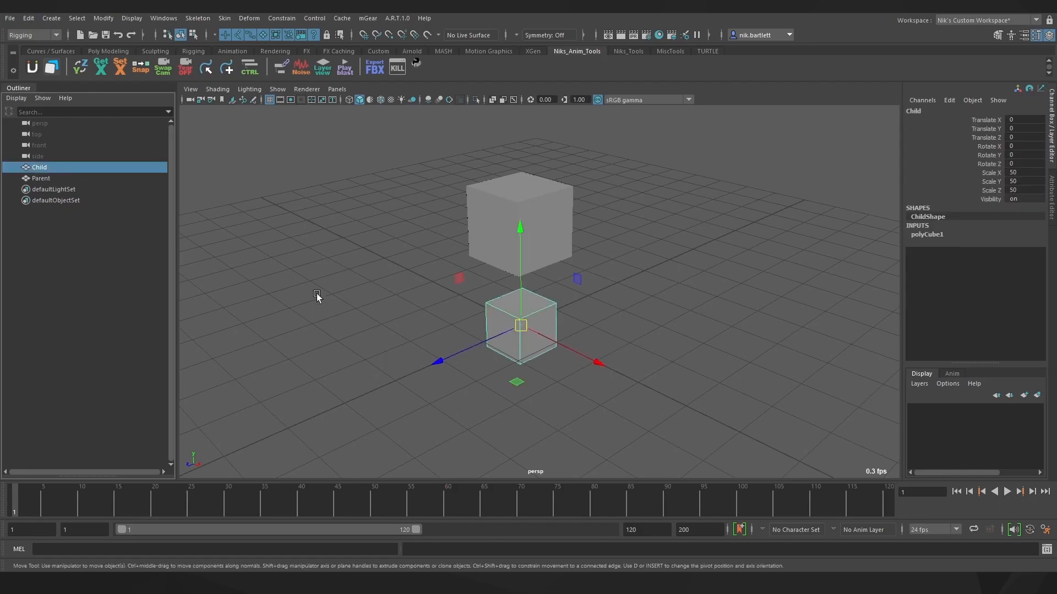
{"action": "key", "text": "ctrl+g"}
{"action": "double_click", "coordinate": [47, 179]}
{"action": "type", "text": "Child_GRP"}
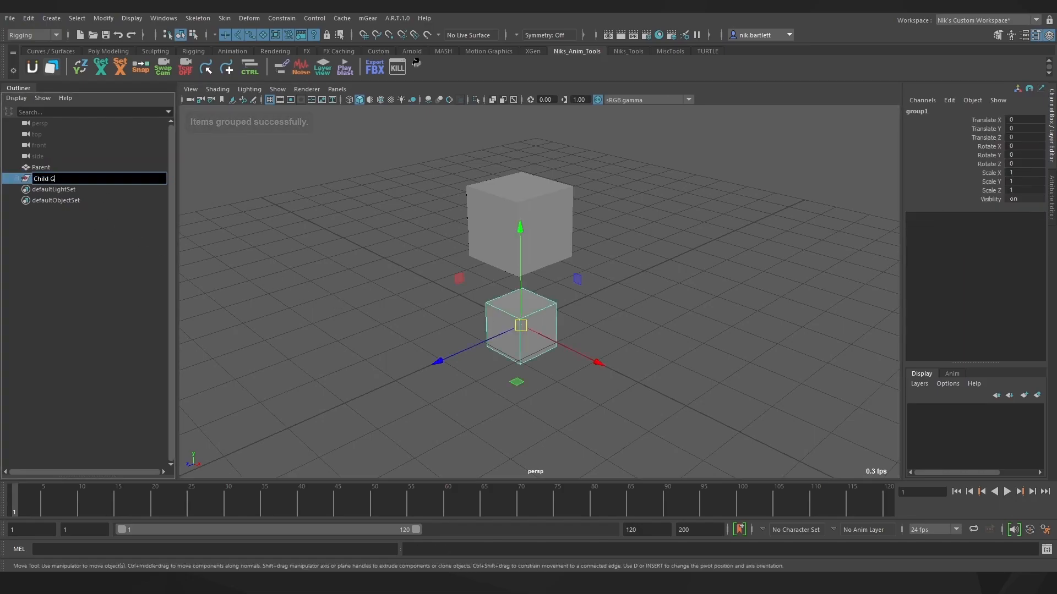
{"action": "key", "text": "Return"}
Parent-constrain Child_GRP to the Parent cube
{"action": "left_click", "coordinate": [608, 279]}
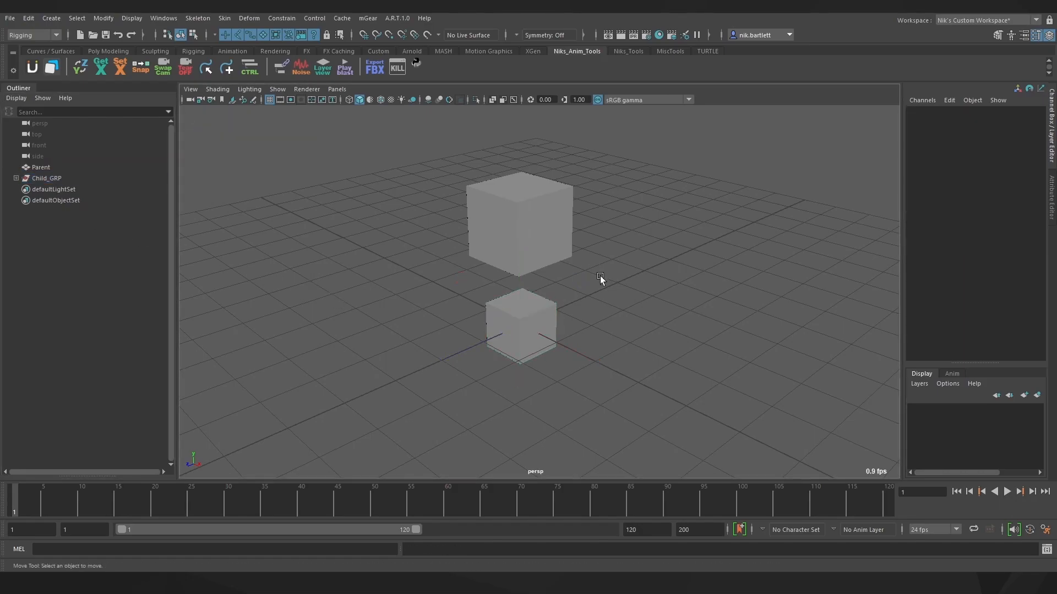
{"action": "left_click", "coordinate": [542, 247]}
{"action": "left_click", "coordinate": [46, 177], "text": "ctrl"}
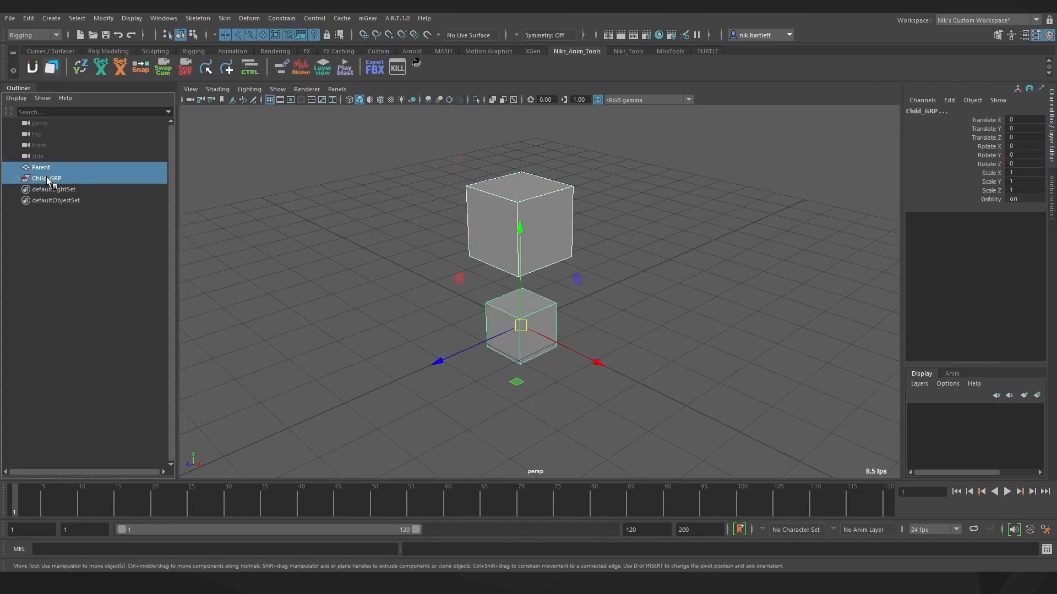
{"action": "left_click", "coordinate": [284, 18]}
{"action": "left_click", "coordinate": [295, 45]}
Test the constraint by moving the Child and Parent cubes, then undo
{"action": "left_click", "coordinate": [352, 195]}
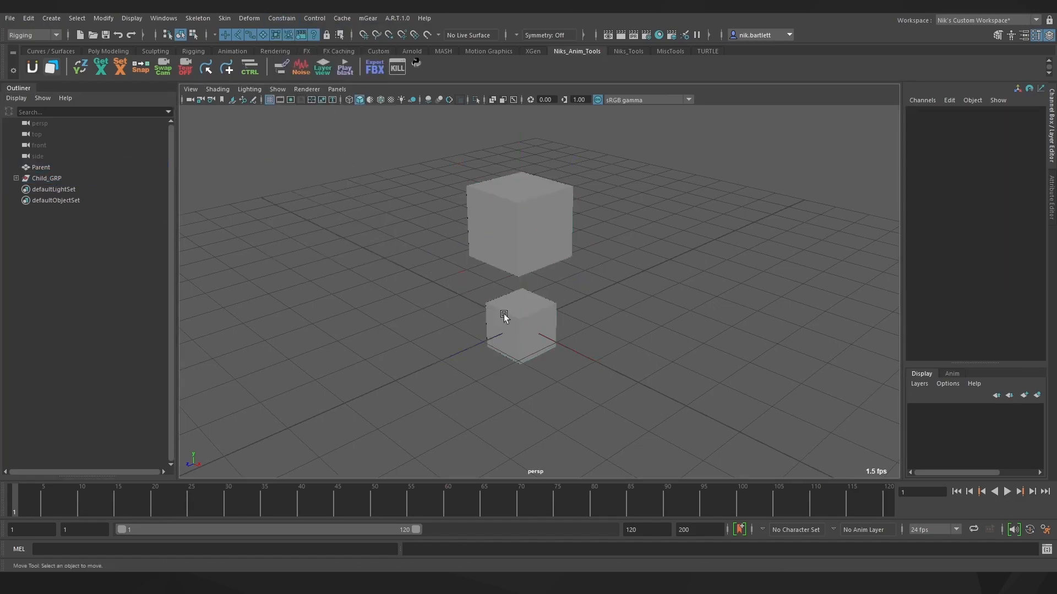
{"action": "left_click", "coordinate": [510, 321]}
{"action": "left_click_drag", "start_coordinate": [517, 316], "coordinate": [375, 290]}
{"action": "left_click", "coordinate": [514, 223]}
{"action": "left_click_drag", "start_coordinate": [519, 222], "coordinate": [540, 285]}
{"action": "key", "text": "ctrl+z"}
{"action": "key", "text": "ctrl+z"}
{"action": "key", "text": "ctrl+z"}
{"action": "key", "text": "ctrl+z"}
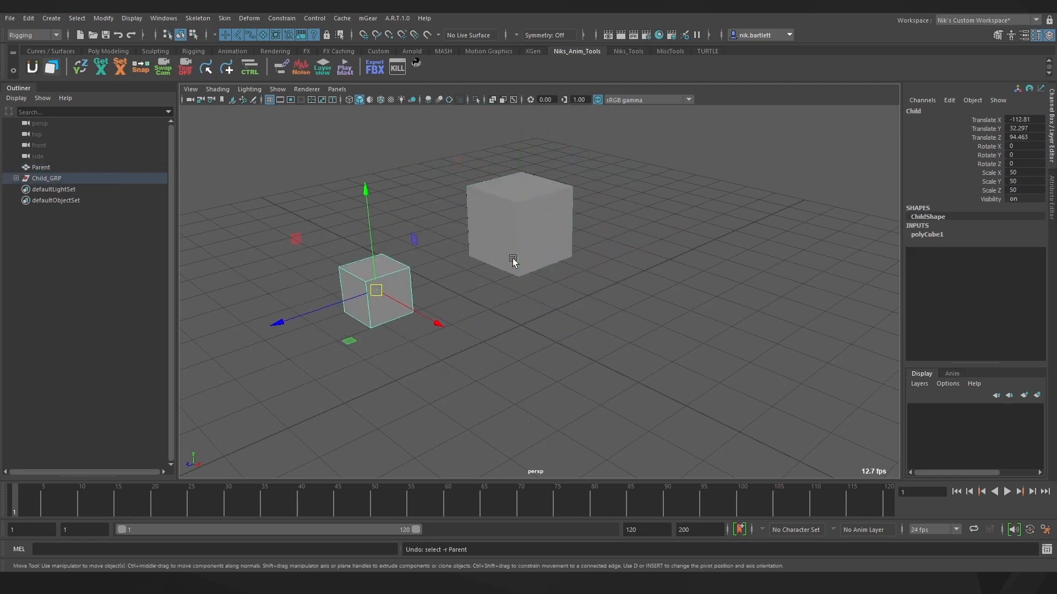
{"action": "left_click", "coordinate": [678, 259]}
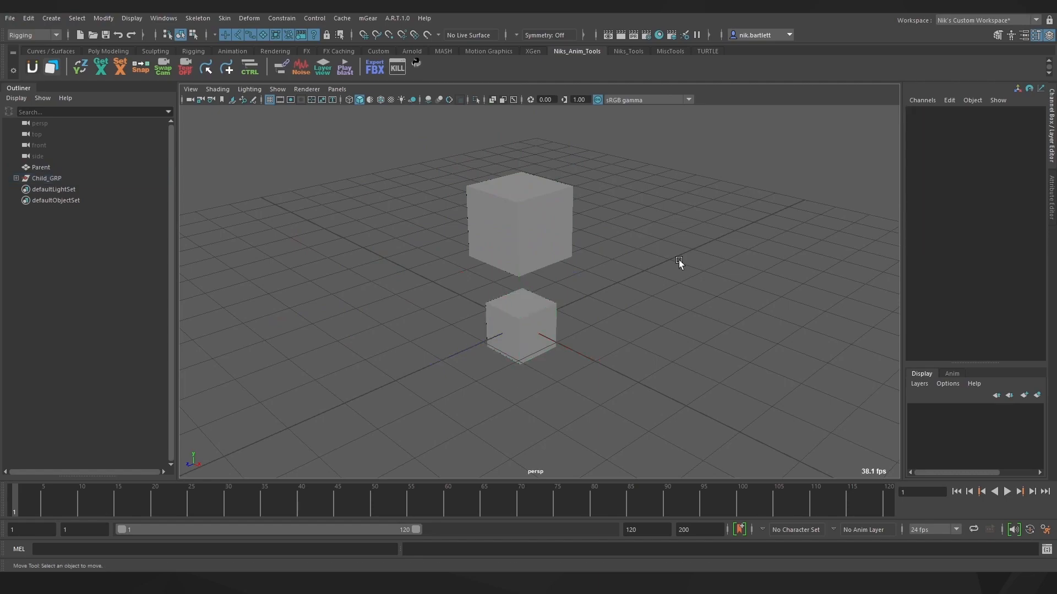
Set the Child_GRP constraint's Parent W0 weight to 0 and test moving Parent
{"action": "left_click", "coordinate": [60, 180]}
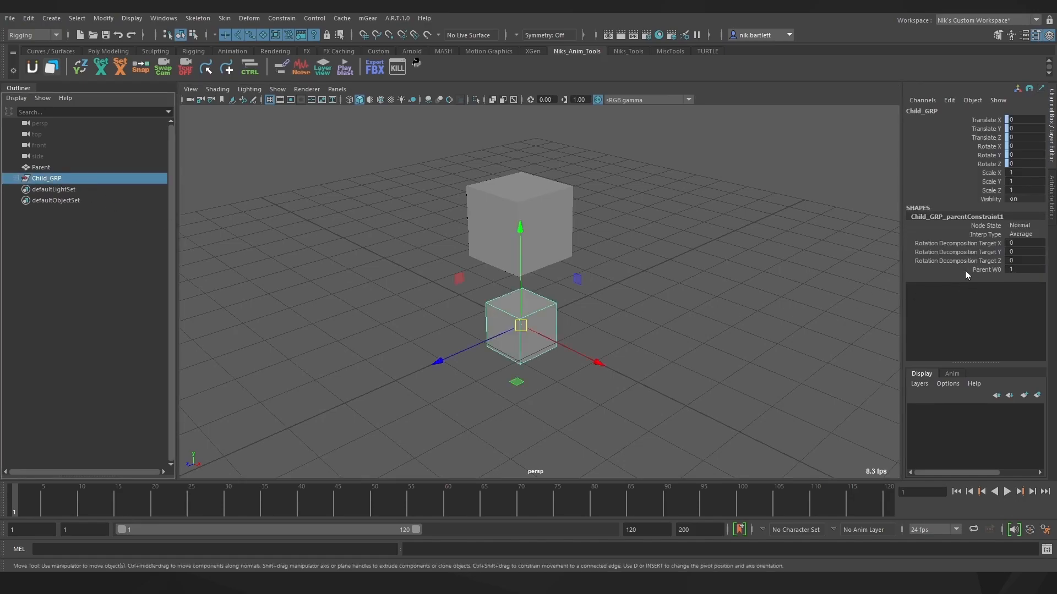
{"action": "left_click", "coordinate": [17, 178]}
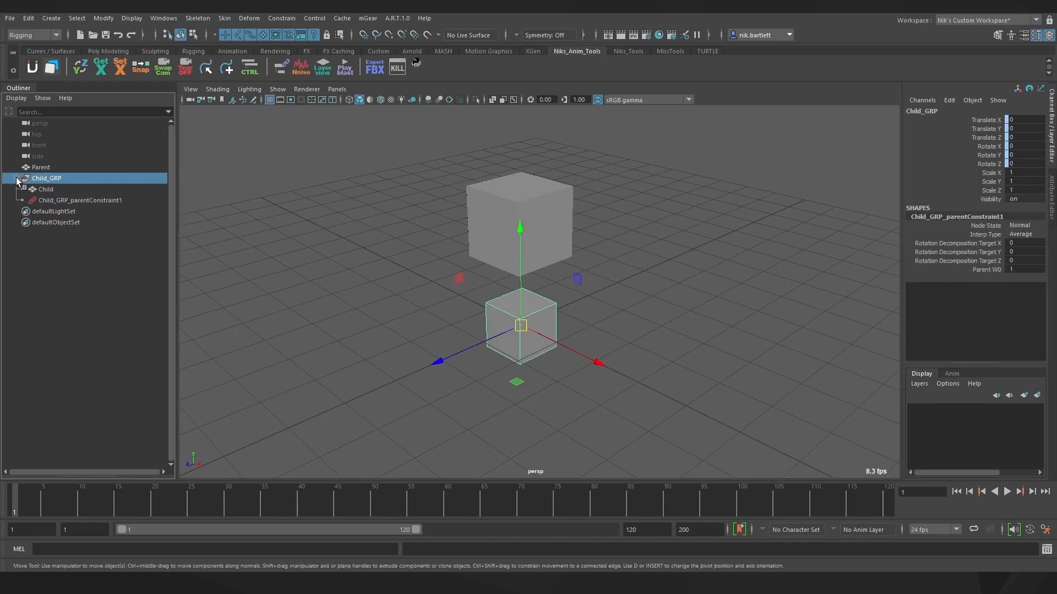
{"action": "left_click", "coordinate": [63, 199]}
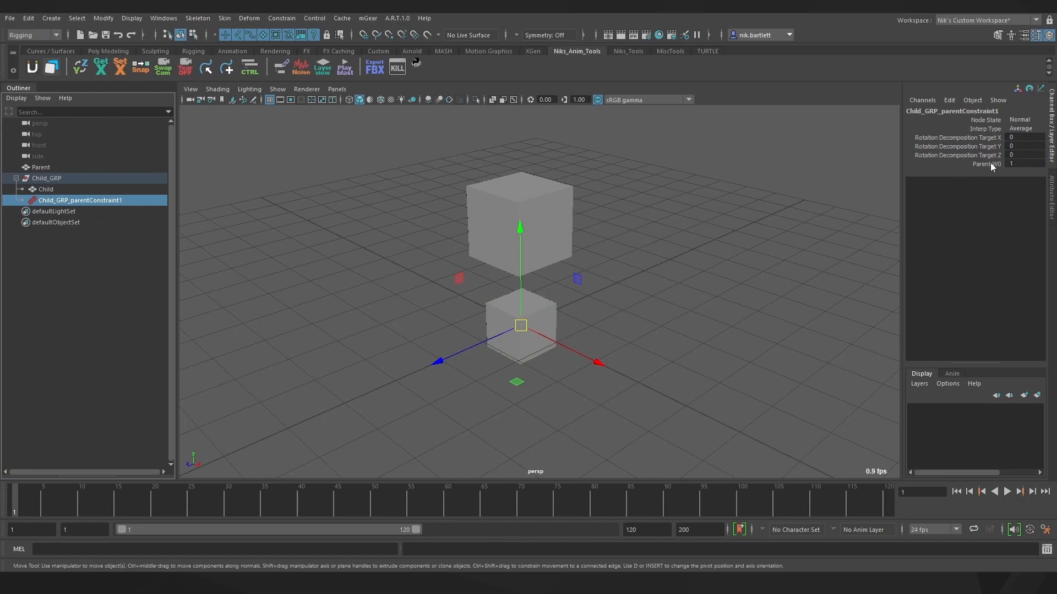
{"action": "double_click", "coordinate": [1016, 163]}
{"action": "type", "text": "0"}
{"action": "key", "text": "Return"}
{"action": "left_click", "coordinate": [542, 229]}
{"action": "left_click_drag", "start_coordinate": [522, 225], "coordinate": [470, 227]}
{"action": "key", "text": "ctrl+z"}
Restore the Parent W0 weight to 1 and confirm Child follows Parent
{"action": "left_click", "coordinate": [107, 201]}
{"action": "double_click", "coordinate": [1018, 163]}
{"action": "type", "text": "1"}
{"action": "key", "text": "Return"}
{"action": "left_click", "coordinate": [847, 238]}
{"action": "left_click", "coordinate": [507, 231]}
{"action": "left_click_drag", "start_coordinate": [517, 233], "coordinate": [631, 224]}
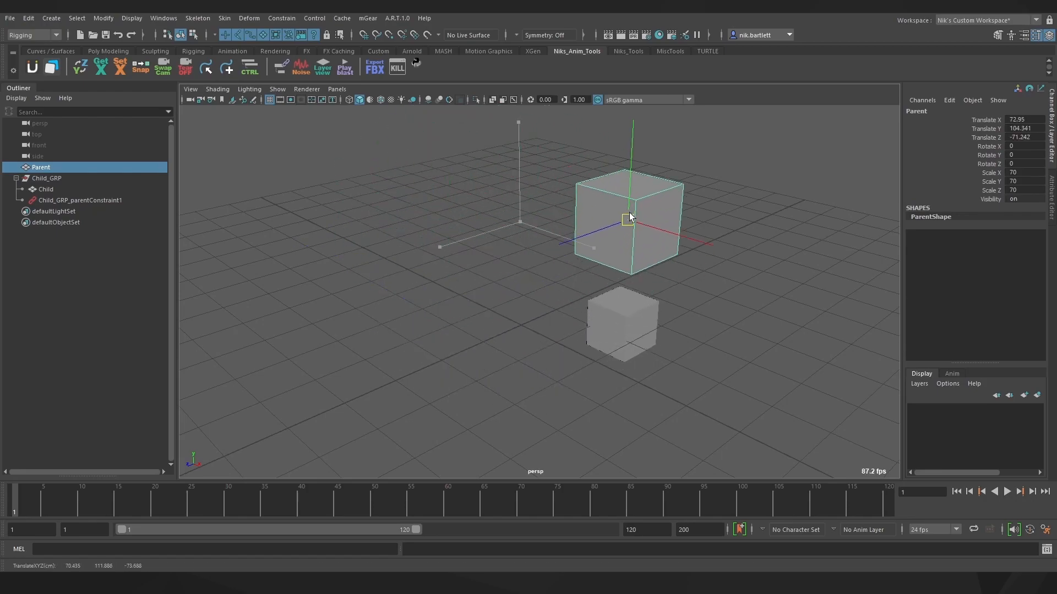
{"action": "key", "text": "ctrl+z"}
{"action": "key", "text": "ctrl+z"}
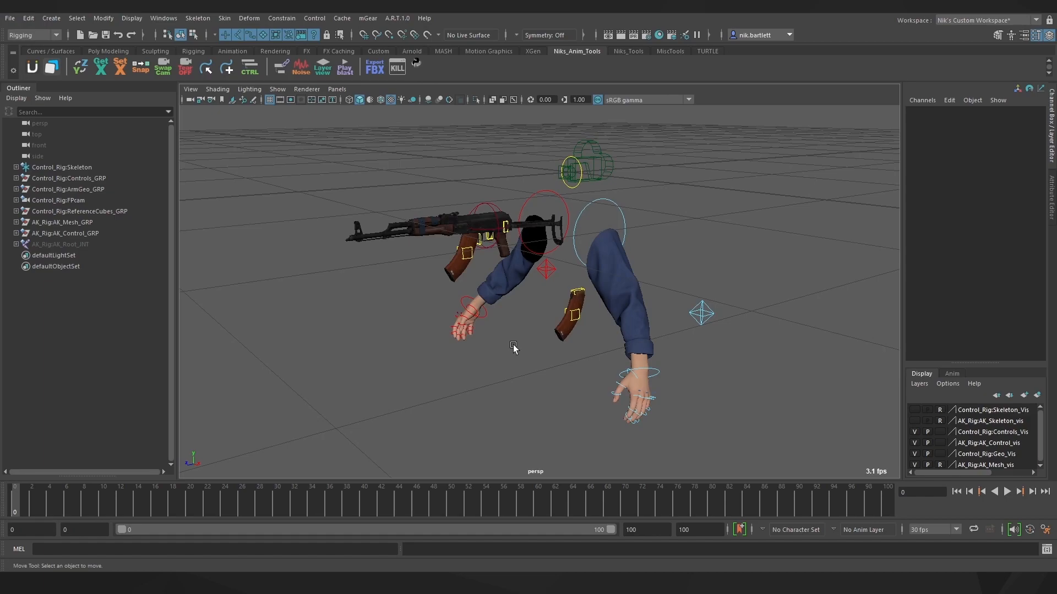
Parent-constrain Control_Rig:R_Wrist_GRP to AK_Body_CTRL
{"action": "left_click", "coordinate": [487, 318]}
{"action": "right_click_drag", "start_coordinate": [503, 325], "coordinate": [556, 328], "text": "alt"}
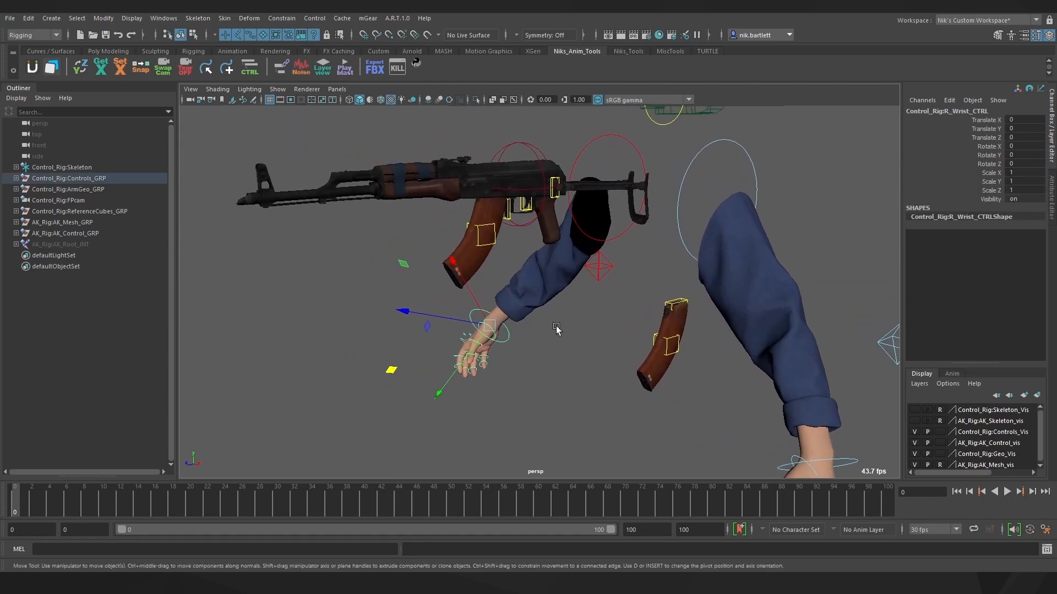
{"action": "key", "text": "f"}
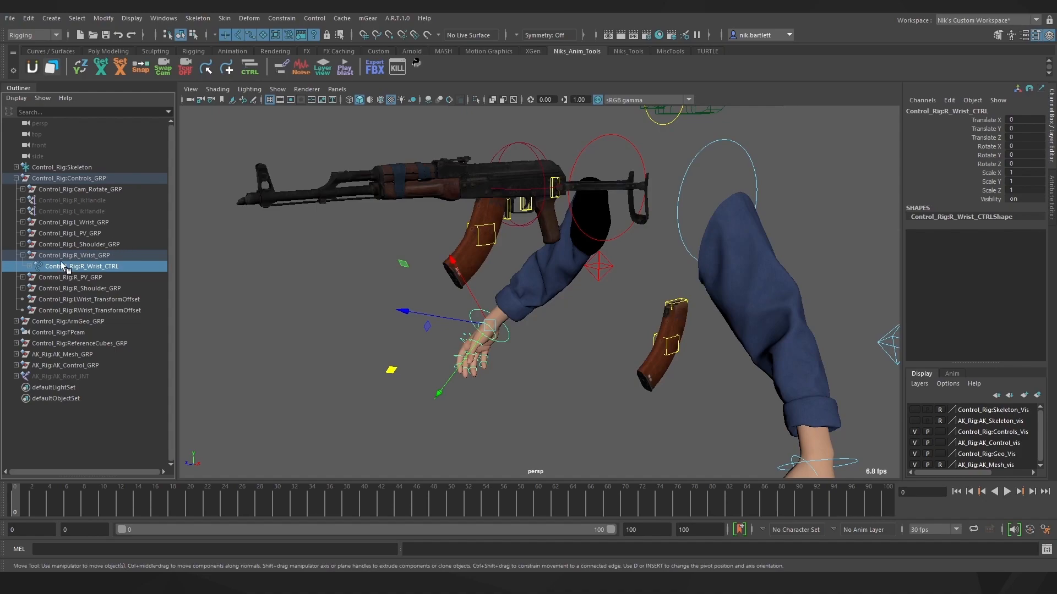
{"action": "left_click", "coordinate": [102, 257]}
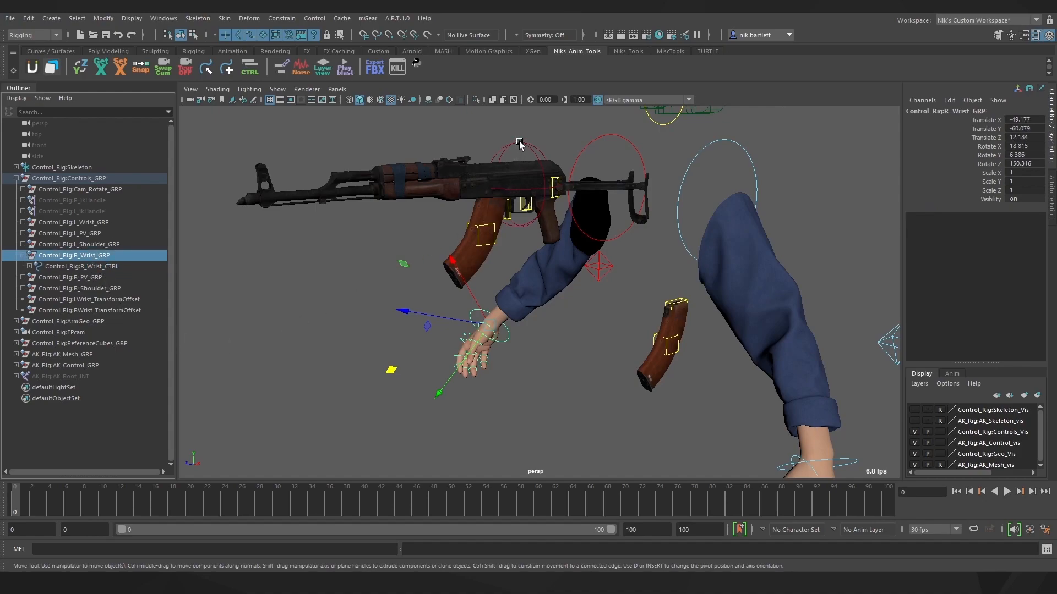
{"action": "left_click", "coordinate": [519, 145]}
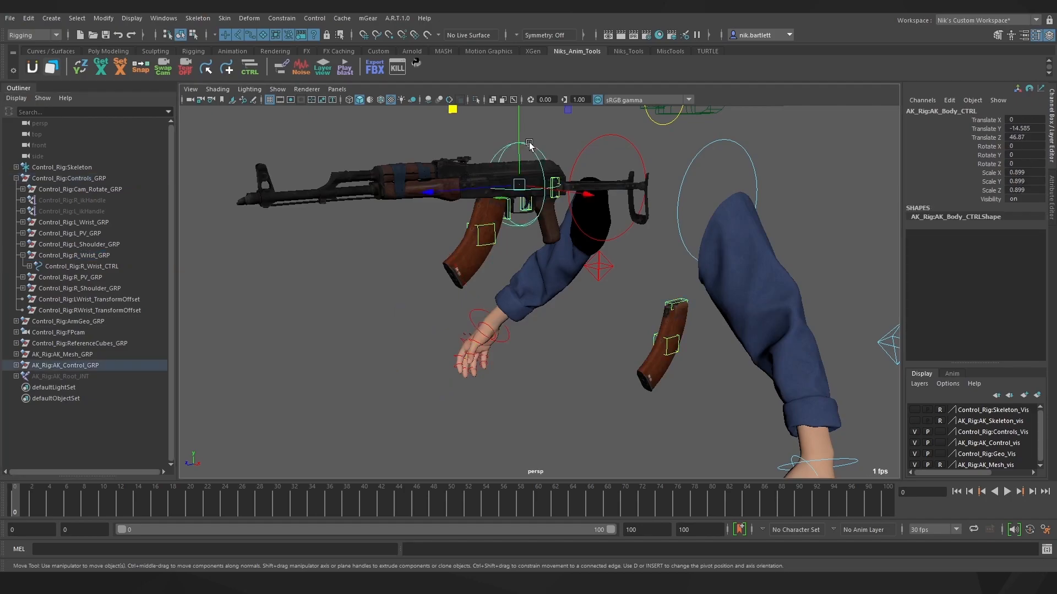
{"action": "left_click", "coordinate": [93, 256]}
{"action": "left_click", "coordinate": [281, 66]}
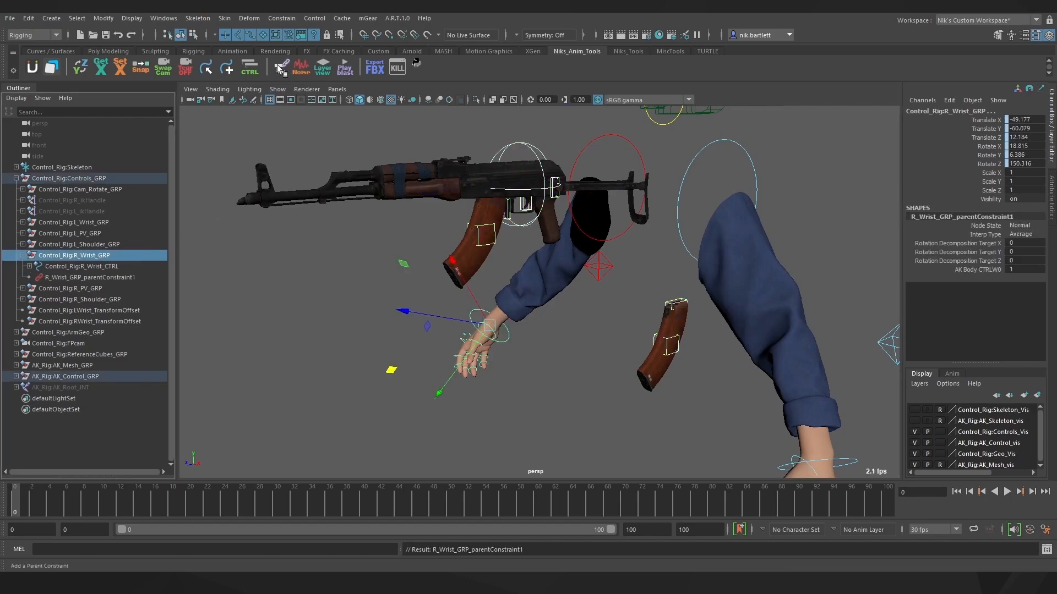
From the Rigging shelf, test-move the rifle to confirm the right hand follows, then undo
{"action": "left_click", "coordinate": [329, 229]}
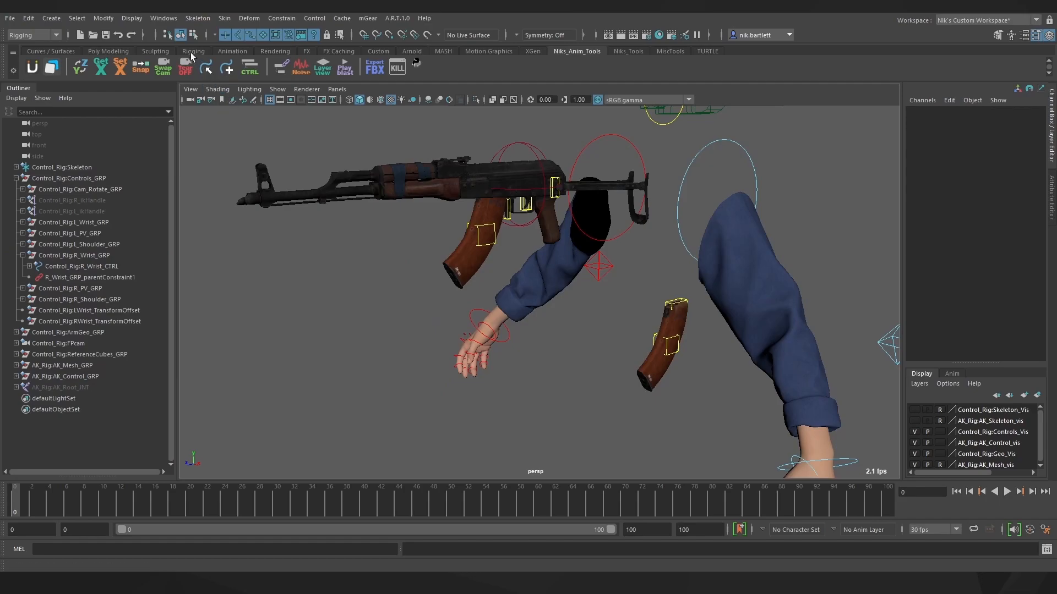
{"action": "left_click", "coordinate": [192, 51]}
{"action": "left_click", "coordinate": [281, 18]}
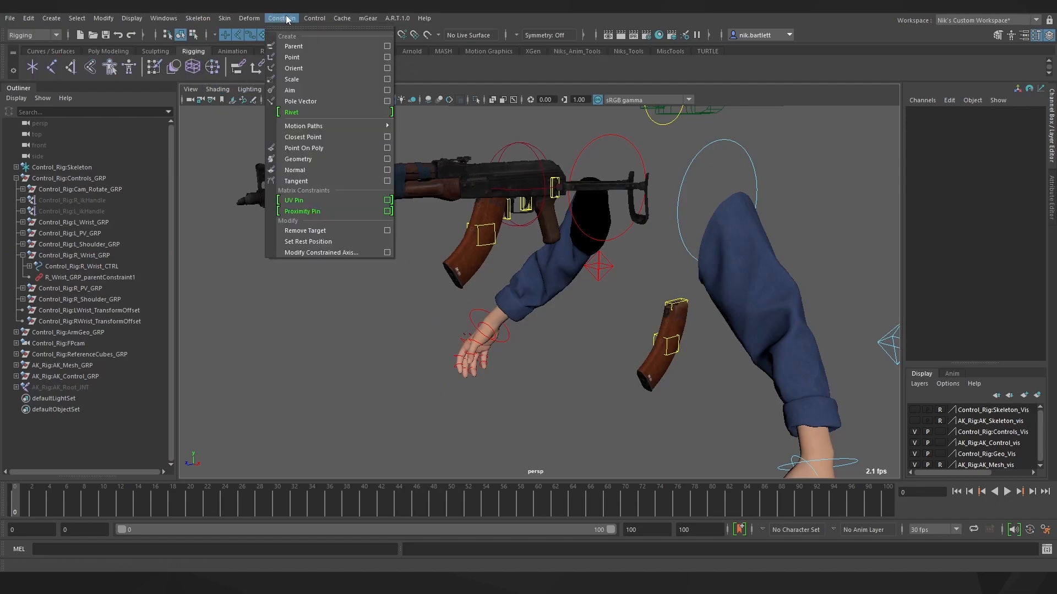
{"action": "left_click", "coordinate": [227, 143]}
{"action": "left_click", "coordinate": [532, 147]}
{"action": "left_click_drag", "start_coordinate": [532, 147], "coordinate": [499, 199], "text": "alt"}
{"action": "key", "text": "ctrl+z"}
{"action": "left_click", "coordinate": [455, 334]}
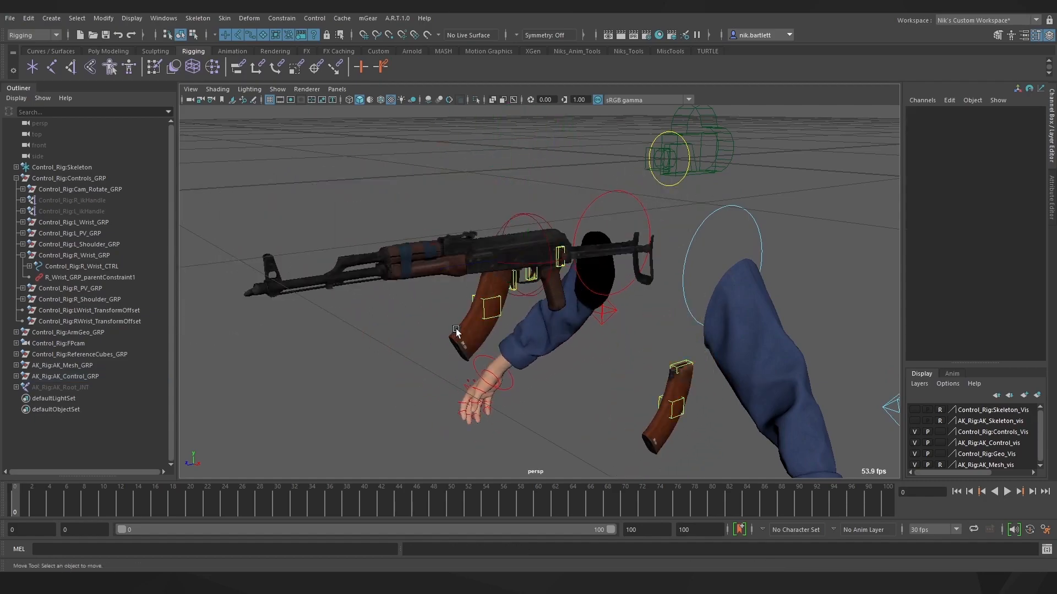
{"action": "scroll", "coordinate": [473, 336], "scroll_direction": "down", "scroll_amount": 3}
{"action": "middle_click_drag", "start_coordinate": [572, 358], "coordinate": [493, 302], "text": "alt"}
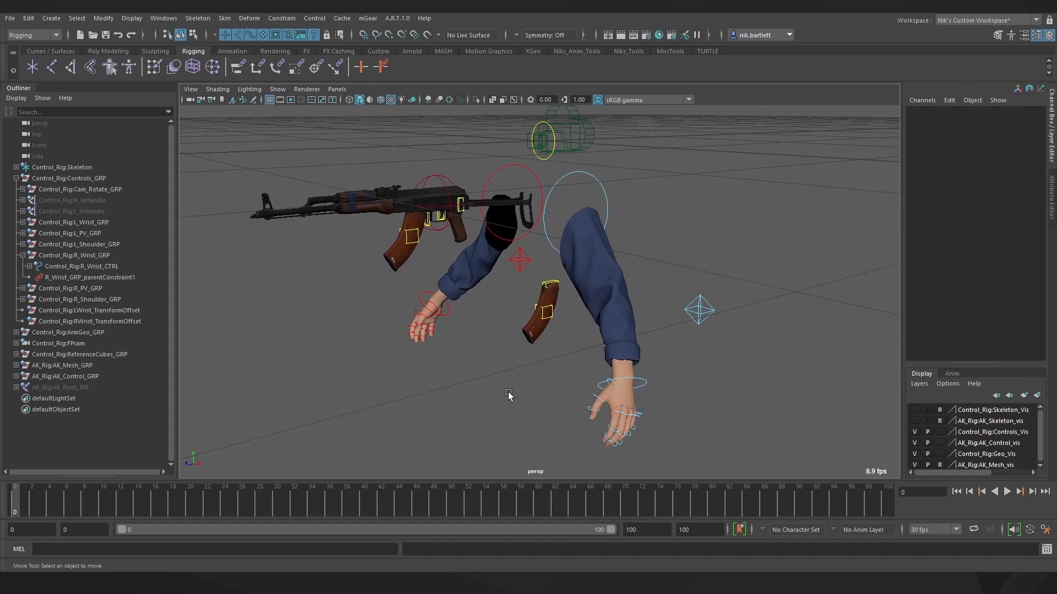
Parent-constrain L_Wrist_GRP to AK_Mag_01_CTRL
{"action": "left_click", "coordinate": [642, 378]}
{"action": "left_click", "coordinate": [416, 230]}
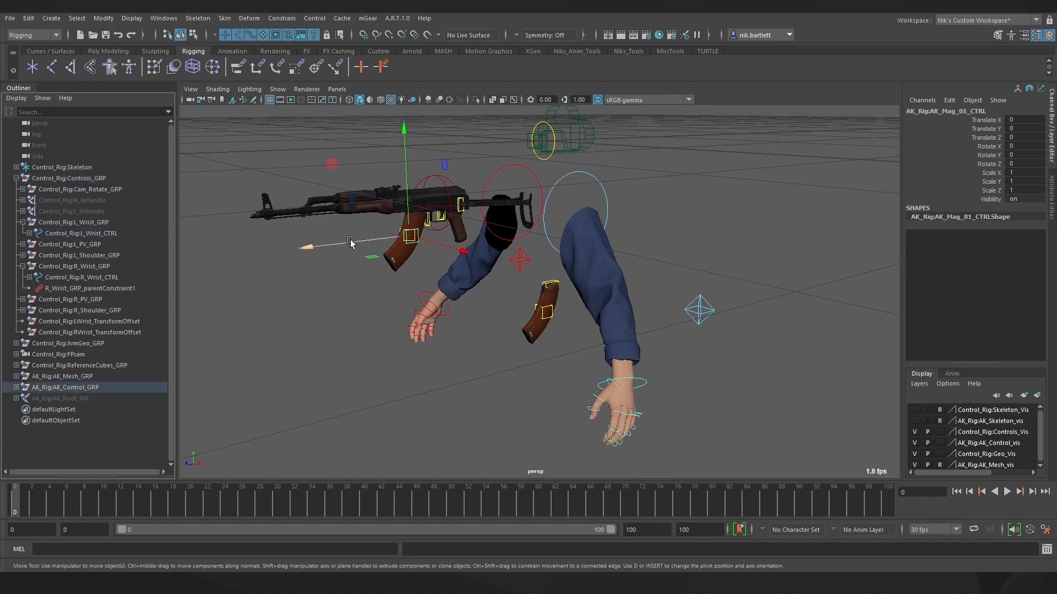
{"action": "left_click", "coordinate": [74, 223], "text": "ctrl"}
{"action": "left_click", "coordinate": [238, 67]}
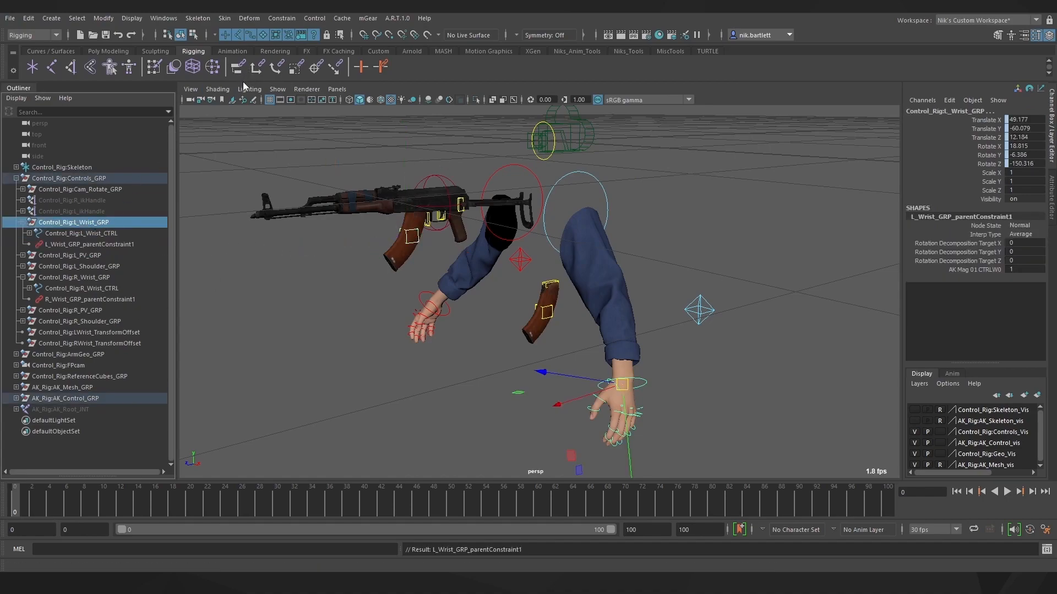
{"action": "left_click", "coordinate": [708, 391]}
Add AK_Mag_02_CTRL as a second constraint target and set its weight to 0
{"action": "left_click", "coordinate": [546, 312]}
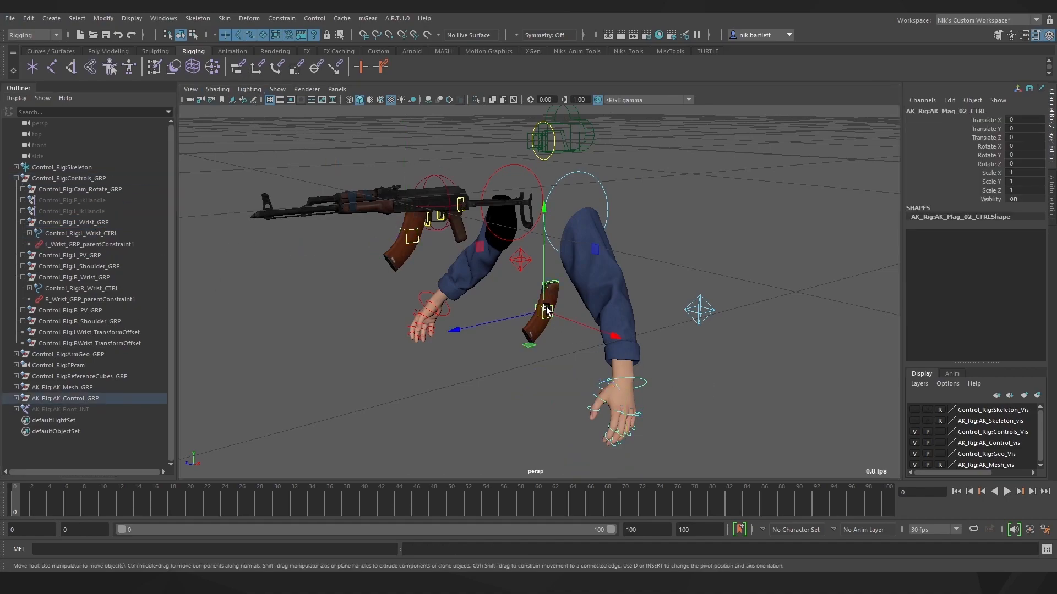
{"action": "left_click", "coordinate": [101, 221], "text": "ctrl"}
{"action": "left_click", "coordinate": [237, 67]}
{"action": "left_click", "coordinate": [340, 388]}
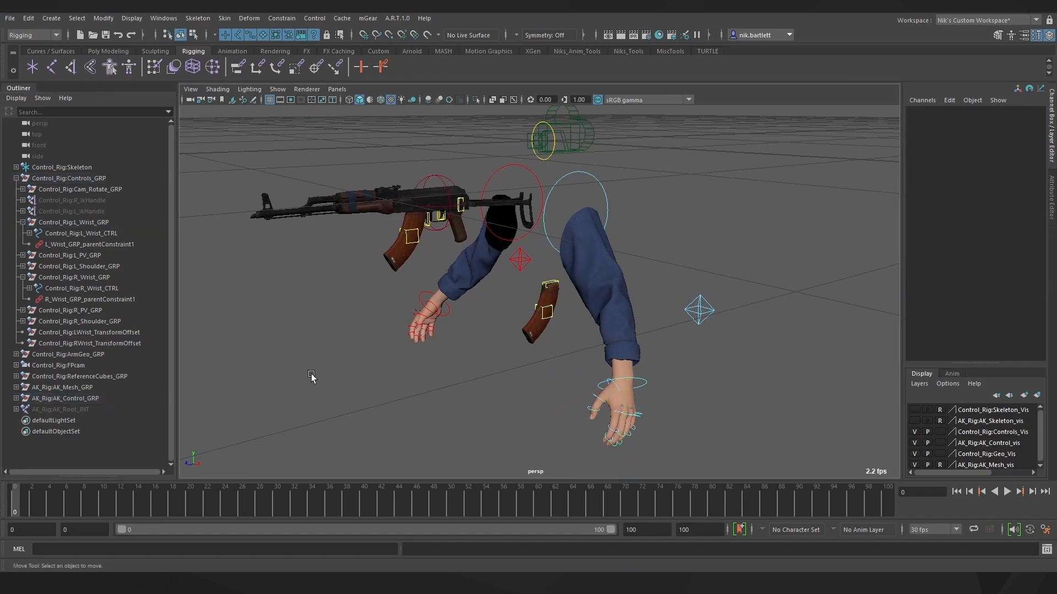
{"action": "left_click", "coordinate": [88, 244]}
{"action": "double_click", "coordinate": [1021, 172]}
{"action": "key", "text": "Return"}
{"action": "left_click", "coordinate": [421, 400]}
Create a locator named Worldref_loc and hide it
{"action": "left_click", "coordinate": [54, 18]}
{"action": "left_click", "coordinate": [76, 176]}
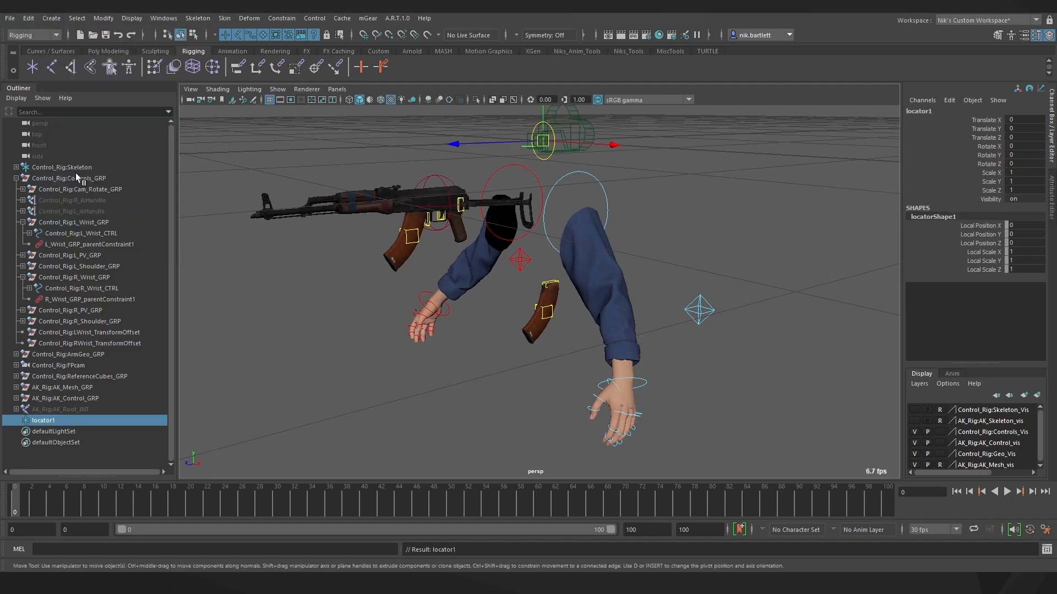
{"action": "double_click", "coordinate": [40, 420]}
{"action": "type", "text": "Worldref_loc"}
{"action": "key", "text": "Return"}
{"action": "key", "text": "h"}
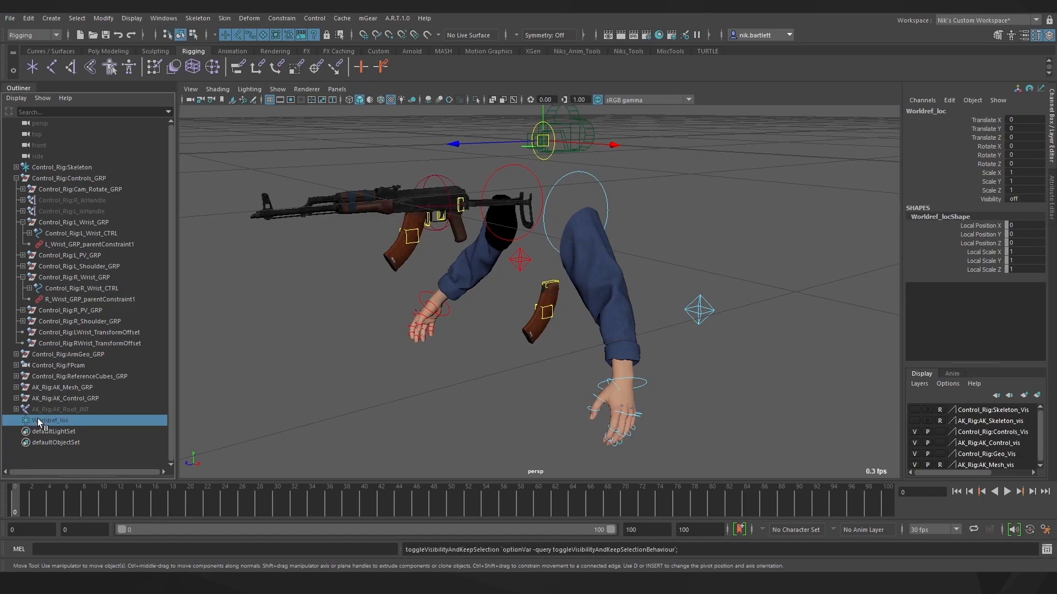
{"action": "middle_click_drag", "start_coordinate": [486, 361], "coordinate": [488, 378], "text": "alt"}
Parent-constrain AK_Mag_01_GRP and AK_Mag_02_GRP to Worldref_loc, testing with a rifle move and undo
{"action": "left_click", "coordinate": [408, 248]}
{"action": "key", "text": "f"}
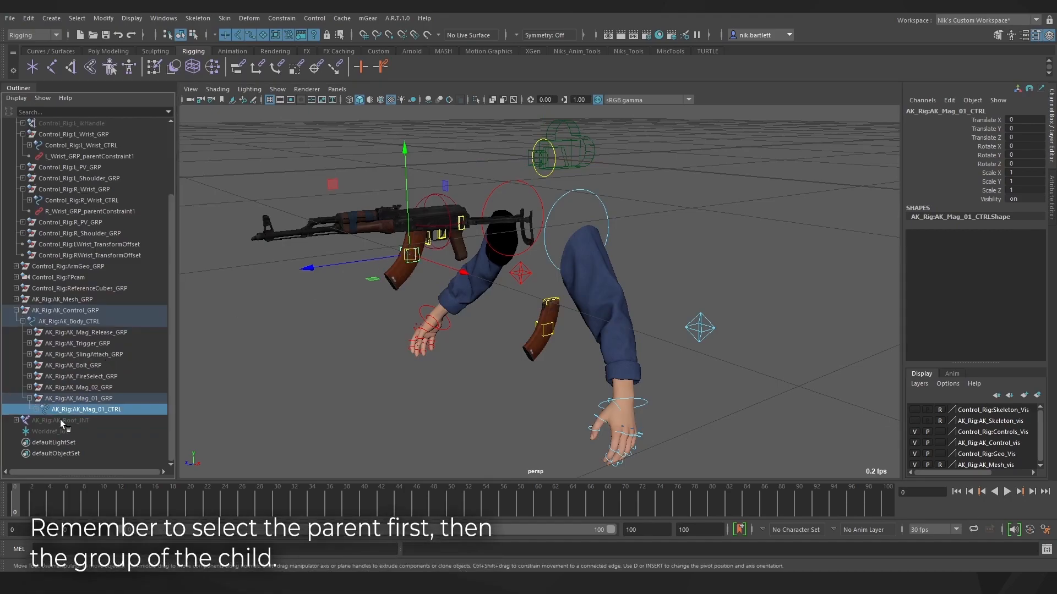
{"action": "left_click", "coordinate": [64, 431]}
{"action": "left_click", "coordinate": [67, 400], "text": "ctrl"}
{"action": "left_click", "coordinate": [240, 74]}
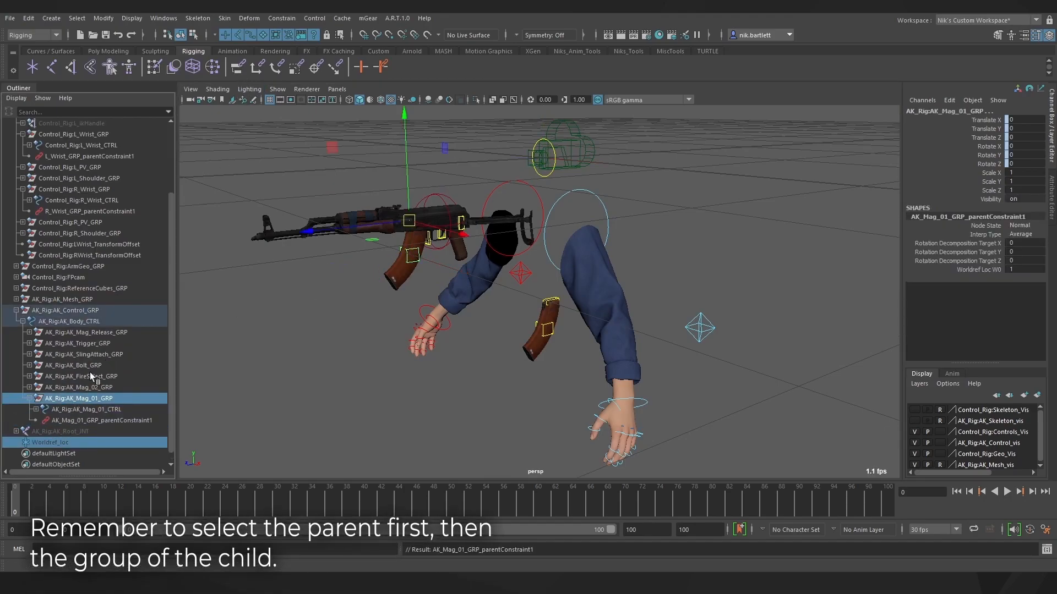
{"action": "left_click", "coordinate": [53, 442]}
{"action": "left_click", "coordinate": [81, 387], "text": "ctrl"}
{"action": "left_click", "coordinate": [240, 72]}
{"action": "left_click", "coordinate": [443, 219]}
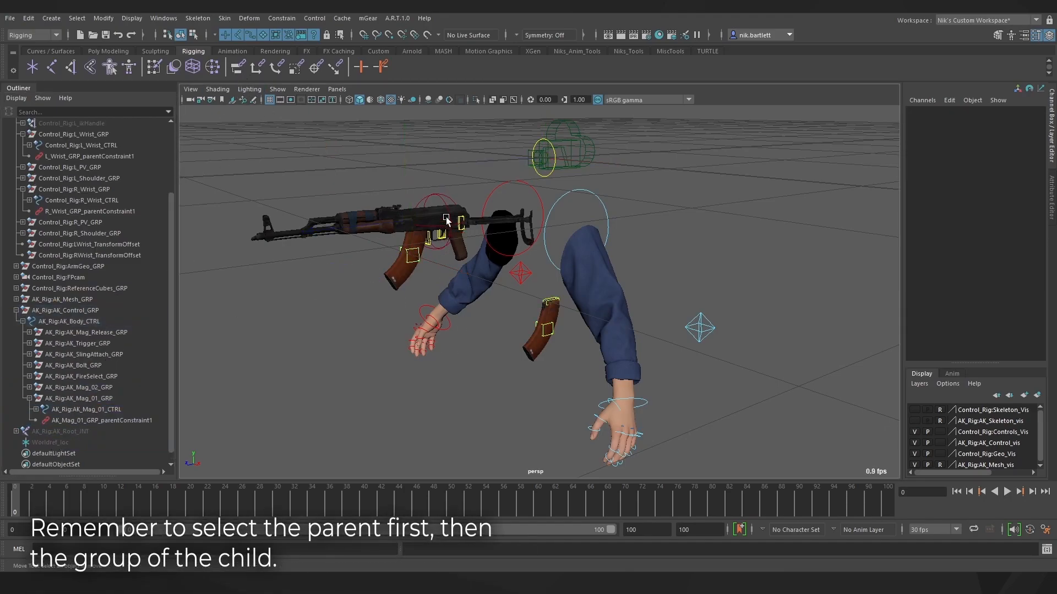
{"action": "left_click", "coordinate": [440, 194]}
{"action": "left_click_drag", "start_coordinate": [439, 222], "coordinate": [443, 180]}
{"action": "key", "text": "ctrl+z"}
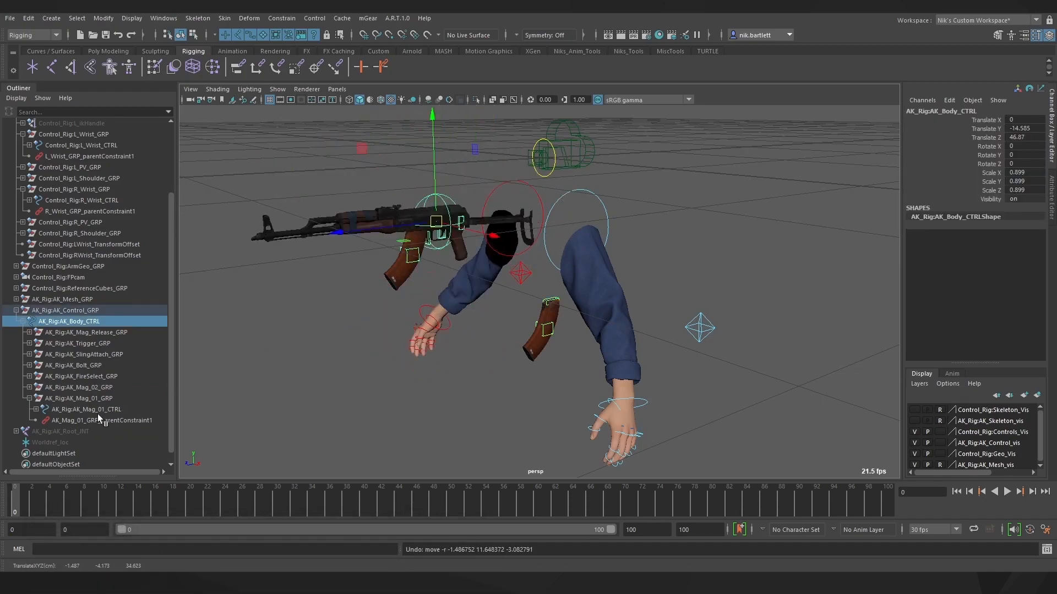
Set the Mag_01 constraint's Worldref_loc weight to 0 and verify the magazines follow the rifle
{"action": "left_click", "coordinate": [101, 421]}
{"action": "left_click", "coordinate": [1008, 164]}
{"action": "type", "text": "0"}
{"action": "key", "text": "Return"}
{"action": "left_click", "coordinate": [424, 196]}
{"action": "mouse_move", "coordinate": [437, 222]}
{"action": "left_mouse_down"}
{"action": "mouse_move", "coordinate": [425, 224]}
{"action": "mouse_move", "coordinate": [434, 212]}
{"action": "left_mouse_up"}
{"action": "key", "text": "ctrl+z"}
{"action": "left_click", "coordinate": [481, 341]}
{"action": "left_click_drag", "start_coordinate": [480, 341], "coordinate": [605, 353], "text": "alt"}
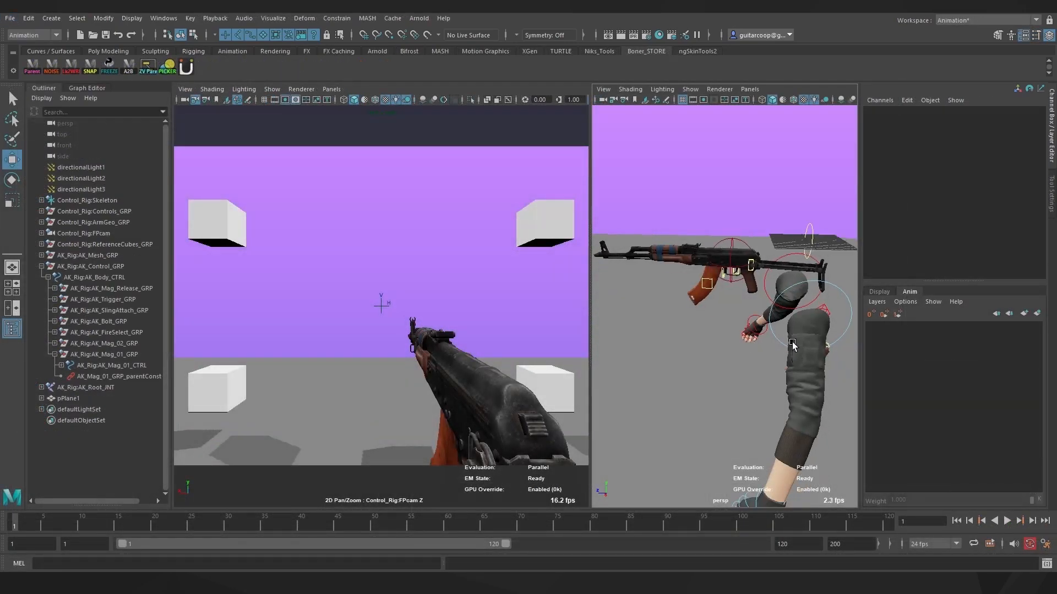
Move and rotate the right wrist control so the right hand sits on the rifle grip
{"action": "left_click_drag", "start_coordinate": [748, 280], "coordinate": [724, 321], "text": "alt"}
{"action": "scroll", "coordinate": [724, 321], "scroll_direction": "down", "scroll_amount": 3}
{"action": "middle_click_drag", "start_coordinate": [717, 315], "coordinate": [710, 328], "text": "alt"}
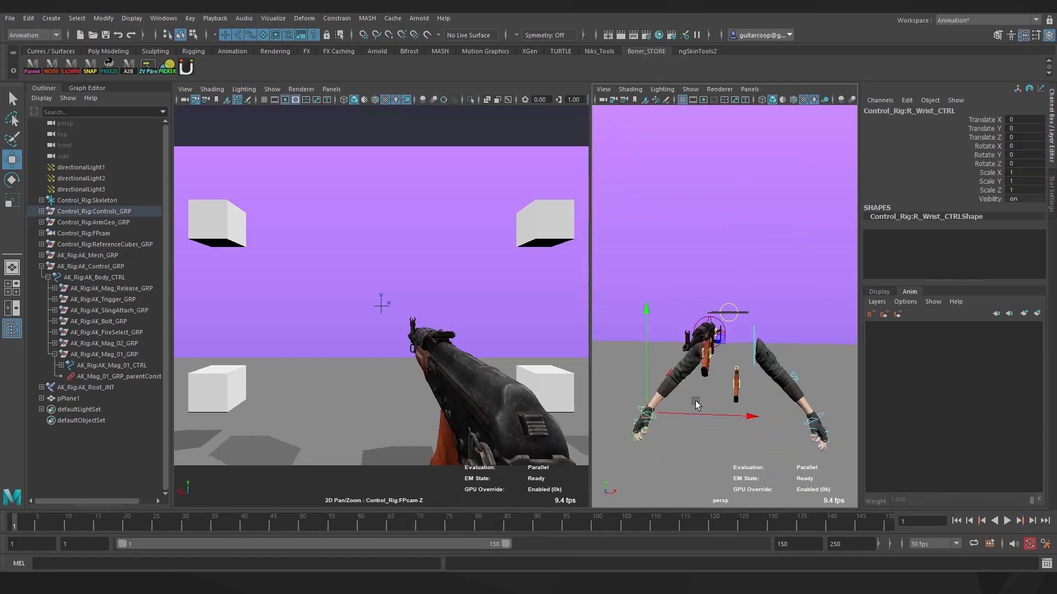
{"action": "left_click_drag", "start_coordinate": [745, 414], "coordinate": [747, 414]}
{"action": "left_click_drag", "start_coordinate": [712, 366], "coordinate": [712, 305]}
{"action": "left_click_drag", "start_coordinate": [787, 269], "coordinate": [699, 286], "text": "alt"}
{"action": "left_click_drag", "start_coordinate": [611, 363], "coordinate": [619, 362]}
{"action": "left_click_drag", "start_coordinate": [754, 352], "coordinate": [805, 319], "text": "alt"}
{"action": "key", "text": "e"}
{"action": "key", "text": "w"}
{"action": "mouse_move", "coordinate": [724, 368]}
{"action": "left_mouse_down"}
{"action": "mouse_move", "coordinate": [747, 331]}
{"action": "mouse_move", "coordinate": [729, 351]}
{"action": "left_mouse_up"}
{"action": "mouse_move", "coordinate": [776, 317]}
{"action": "left_mouse_down"}
{"action": "mouse_move", "coordinate": [688, 330]}
{"action": "mouse_move", "coordinate": [771, 319]}
{"action": "left_mouse_up"}
Bring the left wrist control out to the rifle and rotate it to face the handguard
{"action": "key", "text": "q"}
{"action": "left_click", "coordinate": [787, 466]}
{"action": "key", "text": "w"}
{"action": "left_click_drag", "start_coordinate": [787, 466], "coordinate": [688, 388]}
{"action": "key", "text": "e"}
{"action": "left_click_drag", "start_coordinate": [688, 388], "coordinate": [734, 380]}
{"action": "key", "text": "w"}
{"action": "left_click_drag", "start_coordinate": [667, 343], "coordinate": [761, 362]}
{"action": "middle_click_drag", "start_coordinate": [761, 362], "coordinate": [709, 313], "text": "alt"}
{"action": "right_click_drag", "start_coordinate": [708, 313], "coordinate": [781, 316], "text": "alt"}
{"action": "key", "text": "e"}
{"action": "left_click_drag", "start_coordinate": [710, 297], "coordinate": [682, 252]}
{"action": "left_click_drag", "start_coordinate": [771, 355], "coordinate": [799, 393]}
{"action": "left_click_drag", "start_coordinate": [799, 393], "coordinate": [848, 297], "text": "alt"}
{"action": "left_click_drag", "start_coordinate": [778, 243], "coordinate": [737, 331]}
Position the left wrist under the handguard along Y, Z and X, then twist it into place
{"action": "key", "text": "w"}
{"action": "left_click_drag", "start_coordinate": [744, 293], "coordinate": [744, 209]}
{"action": "left_click_drag", "start_coordinate": [744, 209], "coordinate": [725, 278], "text": "alt"}
{"action": "left_click_drag", "start_coordinate": [685, 274], "coordinate": [667, 269]}
{"action": "left_click_drag", "start_coordinate": [710, 292], "coordinate": [750, 239], "text": "alt"}
{"action": "right_click_drag", "start_coordinate": [751, 239], "coordinate": [818, 278], "text": "alt"}
{"action": "middle_click_drag", "start_coordinate": [783, 258], "coordinate": [717, 303], "text": "alt"}
{"action": "left_click_drag", "start_coordinate": [739, 300], "coordinate": [740, 310]}
{"action": "left_click_drag", "start_coordinate": [712, 348], "coordinate": [705, 348]}
{"action": "left_click_drag", "start_coordinate": [773, 356], "coordinate": [634, 380], "text": "alt"}
{"action": "left_click_drag", "start_coordinate": [740, 388], "coordinate": [727, 389]}
{"action": "middle_click_drag", "start_coordinate": [743, 345], "coordinate": [702, 384], "text": "alt"}
{"action": "left_click_drag", "start_coordinate": [702, 384], "coordinate": [707, 339], "text": "alt"}
{"action": "key", "text": "e"}
{"action": "left_click_drag", "start_coordinate": [379, 438], "coordinate": [397, 449]}
{"action": "left_click_drag", "start_coordinate": [405, 421], "coordinate": [409, 394]}
{"action": "key", "text": "w"}
Toggle the camera view's shadows and lighting, then nudge the left hand along X
{"action": "scroll", "coordinate": [760, 378], "scroll_direction": "up", "scroll_amount": 5}
{"action": "left_click_drag", "start_coordinate": [760, 378], "coordinate": [748, 377], "text": "alt"}
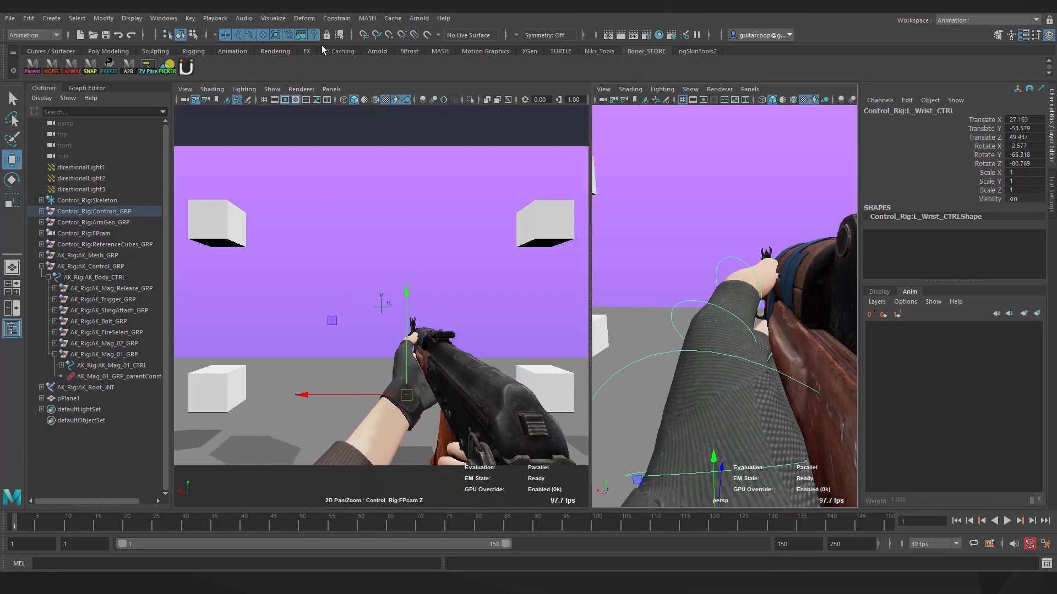
{"action": "left_click", "coordinate": [404, 100]}
{"action": "left_click", "coordinate": [395, 101]}
{"action": "left_click", "coordinate": [395, 101]}
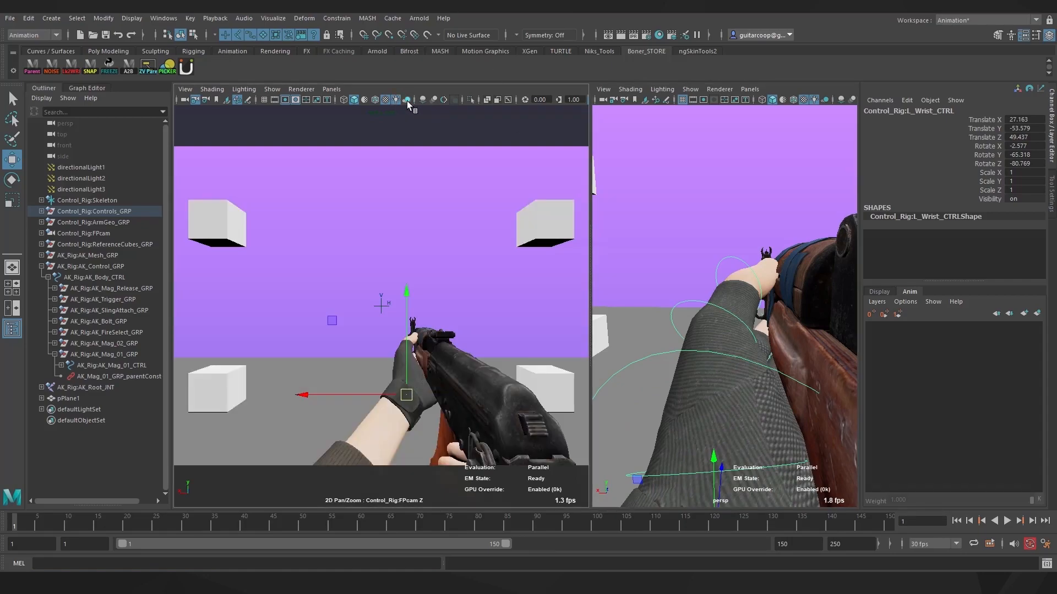
{"action": "left_click_drag", "start_coordinate": [706, 379], "coordinate": [672, 375], "text": "alt"}
{"action": "key", "text": "q"}
{"action": "key", "text": "w"}
{"action": "left_click_drag", "start_coordinate": [786, 282], "coordinate": [715, 265], "text": "alt"}
{"action": "right_click_drag", "start_coordinate": [715, 264], "coordinate": [527, 301], "text": "alt"}
{"action": "left_click_drag", "start_coordinate": [784, 281], "coordinate": [669, 308], "text": "alt"}
{"action": "left_click", "coordinate": [840, 265]}
Slide the rifle slightly right and rotate the left wrist into place on the handguard
{"action": "mouse_move", "coordinate": [605, 453]}
{"action": "left_mouse_down"}
{"action": "mouse_move", "coordinate": [635, 488]}
{"action": "mouse_move", "coordinate": [615, 443]}
{"action": "left_mouse_up"}
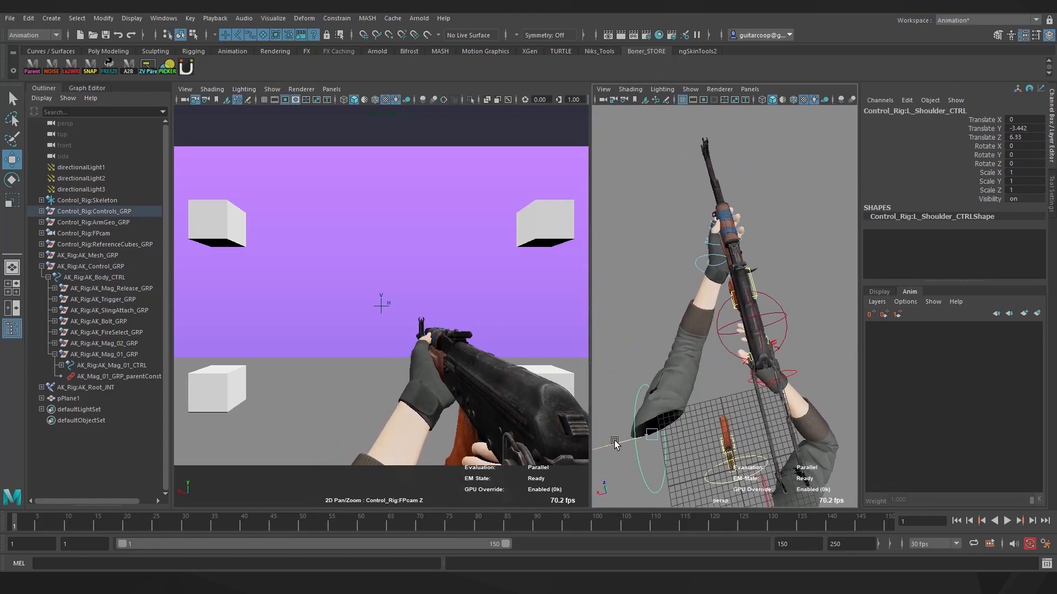
{"action": "middle_click_drag", "start_coordinate": [622, 434], "coordinate": [655, 479], "text": "alt"}
{"action": "right_click_drag", "start_coordinate": [661, 385], "coordinate": [726, 385], "text": "alt"}
{"action": "left_click", "coordinate": [722, 340]}
{"action": "left_click_drag", "start_coordinate": [722, 340], "coordinate": [674, 308], "text": "alt"}
{"action": "key", "text": "e"}
{"action": "left_click_drag", "start_coordinate": [672, 432], "coordinate": [686, 365]}
{"action": "key", "text": "q"}
{"action": "right_click_drag", "start_coordinate": [686, 365], "coordinate": [752, 402], "text": "alt"}
{"action": "left_click_drag", "start_coordinate": [752, 402], "coordinate": [741, 421], "text": "alt"}
Curl the left index and middle fingers around the handguard
{"action": "left_click", "coordinate": [740, 421]}
{"action": "key", "text": "e"}
{"action": "key", "text": "q"}
{"action": "left_click_drag", "start_coordinate": [663, 330], "coordinate": [691, 328]}
{"action": "left_click", "coordinate": [710, 437]}
{"action": "key", "text": "e"}
{"action": "left_click_drag", "start_coordinate": [690, 329], "coordinate": [768, 322], "text": "alt"}
Curl the left ring and pinkie fingers together, then bend the pinkie further
{"action": "key", "text": "q"}
{"action": "left_click", "coordinate": [777, 448]}
{"action": "left_click", "coordinate": [718, 455], "text": "shift"}
{"action": "key", "text": "e"}
{"action": "left_click_drag", "start_coordinate": [667, 391], "coordinate": [728, 431]}
{"action": "key", "text": "q"}
{"action": "left_click", "coordinate": [728, 428]}
{"action": "key", "text": "e"}
{"action": "left_click_drag", "start_coordinate": [786, 345], "coordinate": [791, 364]}
Bend the pinkie and ring metacarpals to cup the palm around the handguard
{"action": "left_click", "coordinate": [719, 451]}
{"action": "key", "text": "e"}
{"action": "key", "text": "q"}
{"action": "left_click_drag", "start_coordinate": [722, 412], "coordinate": [758, 409]}
{"action": "left_click", "coordinate": [766, 430]}
{"action": "key", "text": "e"}
{"action": "left_click_drag", "start_coordinate": [758, 409], "coordinate": [700, 398], "text": "alt"}
{"action": "key", "text": "q"}
{"action": "left_click", "coordinate": [662, 372], "text": "shift"}
{"action": "key", "text": "e"}
{"action": "left_click_drag", "start_coordinate": [646, 372], "coordinate": [710, 385], "text": "alt"}
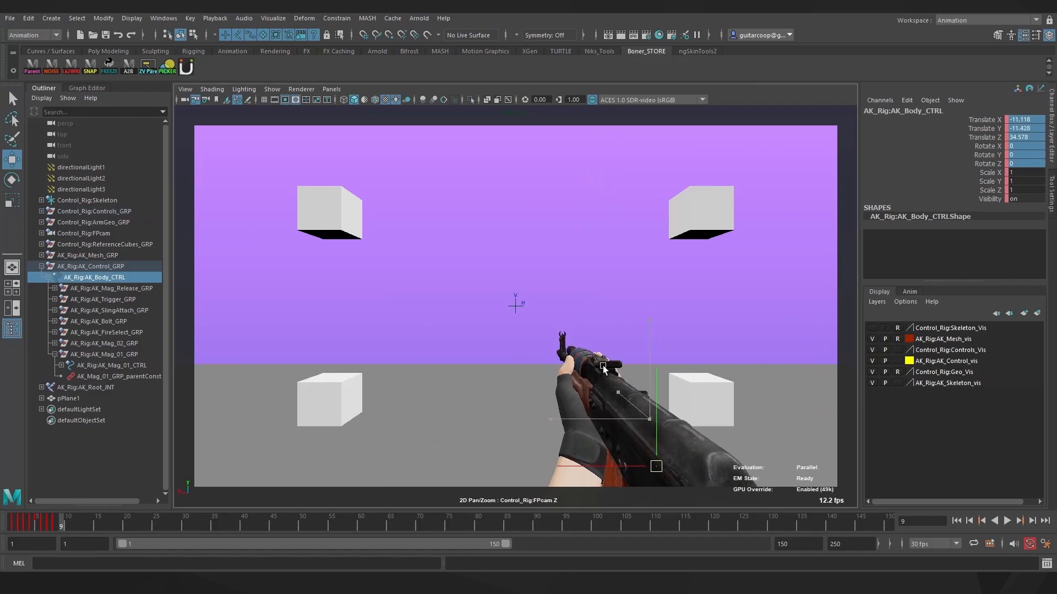
{"action": "left_click", "coordinate": [604, 367]}
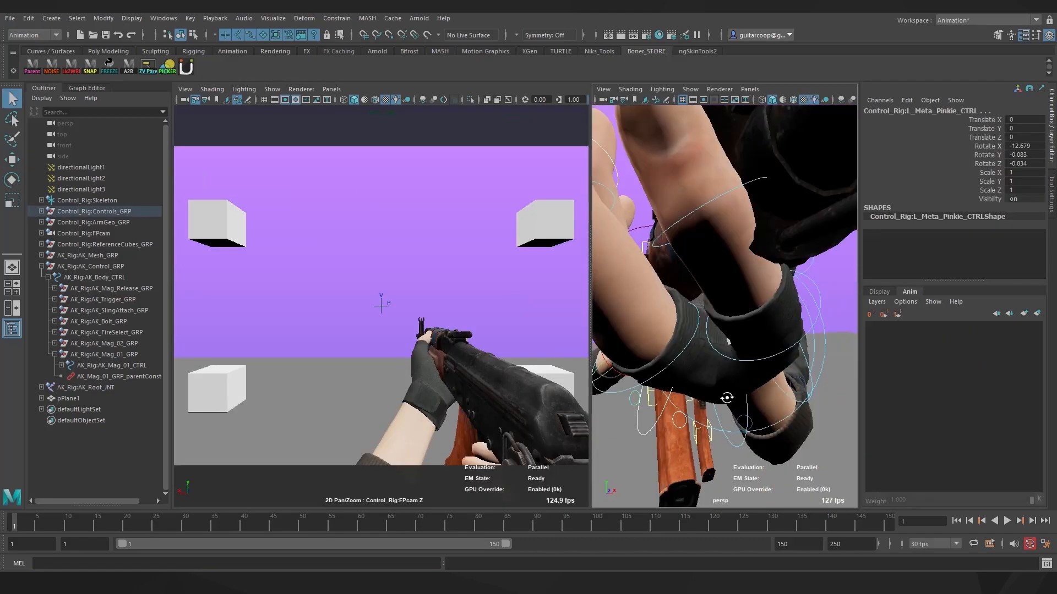
Rotate the middle metacarpal slightly and angle the index finger base along the handguard
{"action": "left_click_drag", "start_coordinate": [716, 303], "coordinate": [682, 364], "text": "alt"}
{"action": "left_click", "coordinate": [678, 362]}
{"action": "left_click_drag", "start_coordinate": [683, 364], "coordinate": [735, 331], "text": "alt"}
{"action": "key", "text": "q"}
{"action": "left_click", "coordinate": [714, 353]}
{"action": "key", "text": "e"}
{"action": "key", "text": "q"}
{"action": "left_click", "coordinate": [774, 353]}
{"action": "left_click", "coordinate": [755, 350]}
{"action": "key", "text": "e"}
{"action": "left_click_drag", "start_coordinate": [735, 331], "coordinate": [760, 326], "text": "alt"}
Bend the ring finger's middle joint after adjusting the pinkie's middle joint control
{"action": "key", "text": "q"}
{"action": "left_click", "coordinate": [760, 325]}
{"action": "key", "text": "e"}
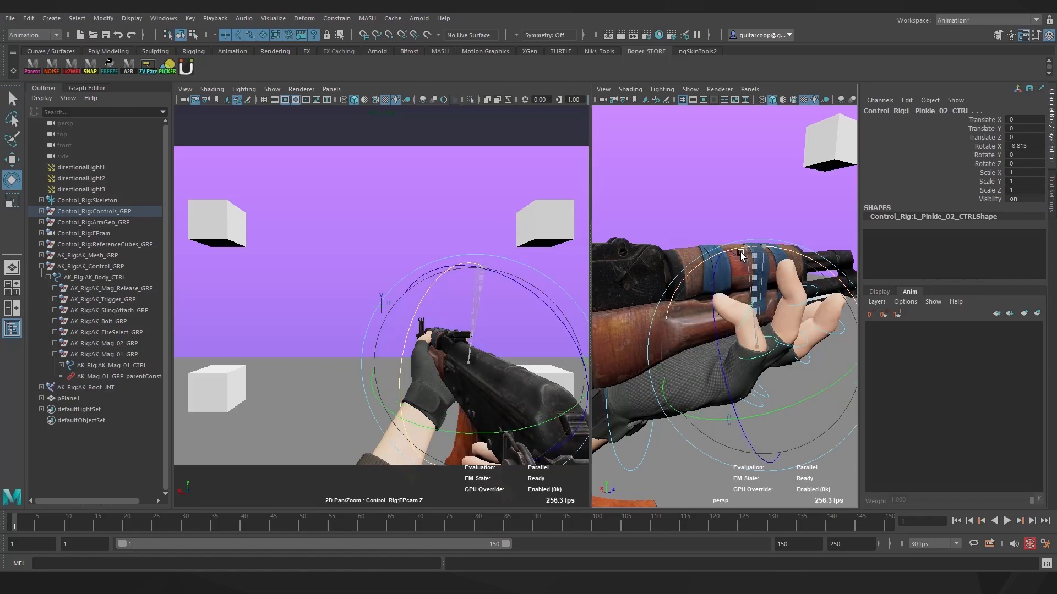
{"action": "key", "text": "q"}
{"action": "left_click", "coordinate": [732, 260]}
{"action": "key", "text": "e"}
{"action": "left_click_drag", "start_coordinate": [732, 261], "coordinate": [720, 285]}
{"action": "key", "text": "q"}
{"action": "left_click", "coordinate": [726, 388]}
{"action": "key", "text": "e"}
{"action": "key", "text": "q"}
Curl the middle finger around the handguard and bend its two outer joints
{"action": "left_click_drag", "start_coordinate": [720, 285], "coordinate": [750, 390], "text": "alt"}
{"action": "left_click", "coordinate": [750, 391]}
{"action": "key", "text": "e"}
{"action": "left_click_drag", "start_coordinate": [795, 329], "coordinate": [770, 317]}
{"action": "left_click_drag", "start_coordinate": [770, 317], "coordinate": [786, 394], "text": "alt"}
{"action": "key", "text": "q"}
{"action": "left_click", "coordinate": [740, 337]}
{"action": "left_click", "coordinate": [780, 244], "text": "shift"}
{"action": "key", "text": "e"}
{"action": "left_click_drag", "start_coordinate": [828, 249], "coordinate": [820, 235]}
{"action": "left_click_drag", "start_coordinate": [801, 191], "coordinate": [770, 330], "text": "alt"}
Bend the ring fingertip so it wraps around the gun
{"action": "key", "text": "q"}
{"action": "left_click", "coordinate": [719, 371]}
{"action": "key", "text": "e"}
{"action": "left_click_drag", "start_coordinate": [666, 336], "coordinate": [743, 370], "text": "alt"}
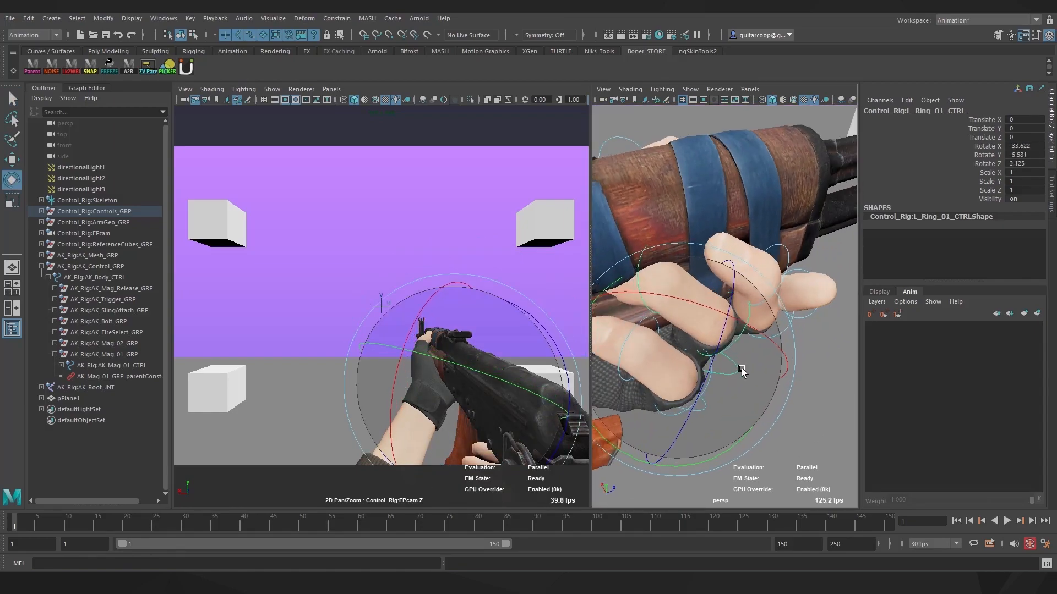
{"action": "key", "text": "q"}
{"action": "left_click", "coordinate": [642, 268]}
{"action": "left_click_drag", "start_coordinate": [643, 268], "coordinate": [737, 231], "text": "alt"}
{"action": "key", "text": "e"}
{"action": "left_click_drag", "start_coordinate": [755, 181], "coordinate": [783, 270]}
{"action": "left_click_drag", "start_coordinate": [783, 270], "coordinate": [695, 265], "text": "alt"}
Rotate the ring finger base and bend the ring finger's middle joint
{"action": "key", "text": "q"}
{"action": "left_click", "coordinate": [746, 424]}
{"action": "left_click_drag", "start_coordinate": [756, 370], "coordinate": [763, 424], "text": "alt"}
{"action": "key", "text": "q"}
{"action": "left_click", "coordinate": [764, 425]}
{"action": "left_click_drag", "start_coordinate": [786, 334], "coordinate": [799, 349]}
{"action": "key", "text": "q"}
{"action": "left_click", "coordinate": [793, 328]}
{"action": "key", "text": "e"}
{"action": "left_click_drag", "start_coordinate": [796, 233], "coordinate": [751, 231]}
{"action": "left_click_drag", "start_coordinate": [752, 232], "coordinate": [763, 385], "text": "alt"}
{"action": "key", "text": "q"}
{"action": "left_click", "coordinate": [764, 448]}
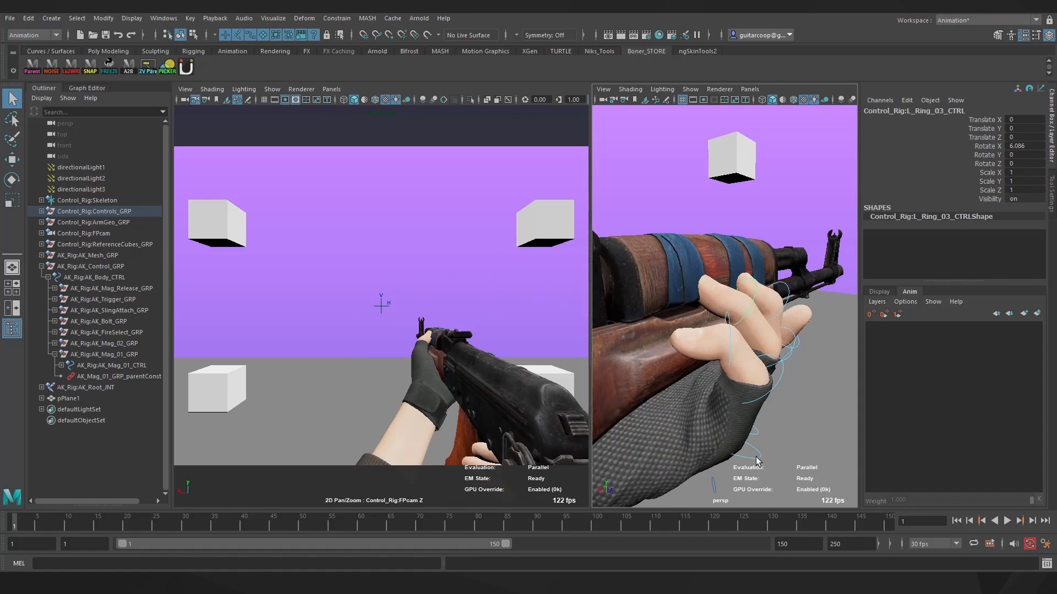
Cup the pinkie metacarpal inward and adjust the pinkie fingertip curl, undoing a joint twist
{"action": "left_click_drag", "start_coordinate": [761, 449], "coordinate": [696, 467], "text": "alt"}
{"action": "left_click", "coordinate": [699, 464]}
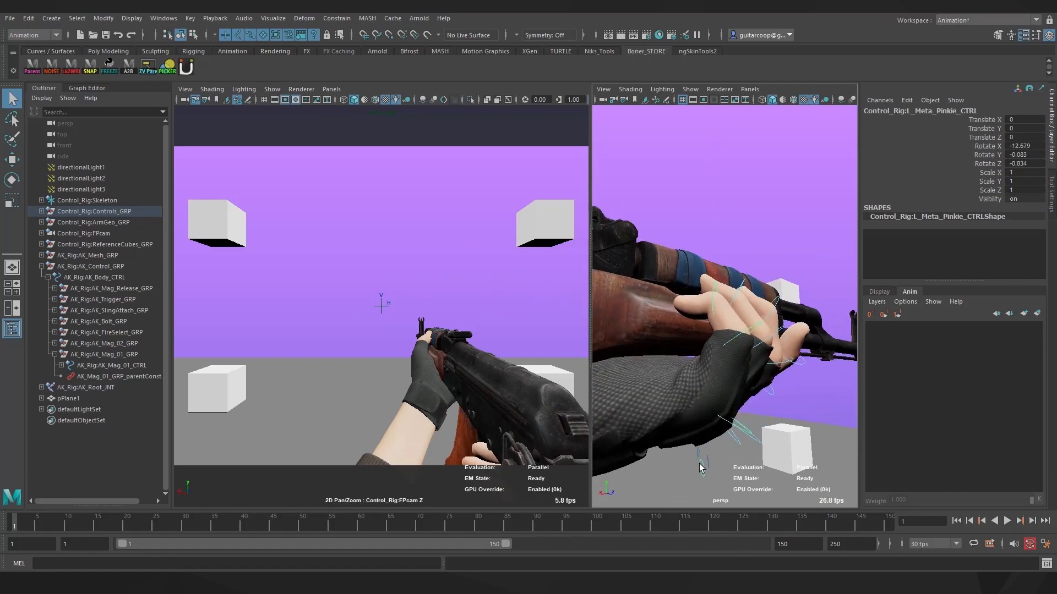
{"action": "key", "text": "e"}
{"action": "left_click_drag", "start_coordinate": [643, 376], "coordinate": [642, 366]}
{"action": "left_click_drag", "start_coordinate": [643, 372], "coordinate": [827, 348], "text": "alt"}
{"action": "left_click", "coordinate": [776, 327]}
{"action": "left_click_drag", "start_coordinate": [776, 327], "coordinate": [742, 299]}
{"action": "left_click_drag", "start_coordinate": [796, 252], "coordinate": [857, 426]}
{"action": "mouse_move", "coordinate": [776, 392]}
{"action": "left_mouse_down", "text": "alt"}
{"action": "mouse_move", "coordinate": [687, 369]}
{"action": "mouse_move", "coordinate": [764, 389]}
{"action": "left_mouse_up", "text": "alt"}
{"action": "key", "text": "q"}
{"action": "left_click", "coordinate": [821, 373]}
{"action": "key", "text": "e"}
{"action": "left_click_drag", "start_coordinate": [742, 296], "coordinate": [671, 304]}
{"action": "key", "text": "ctrl+z"}
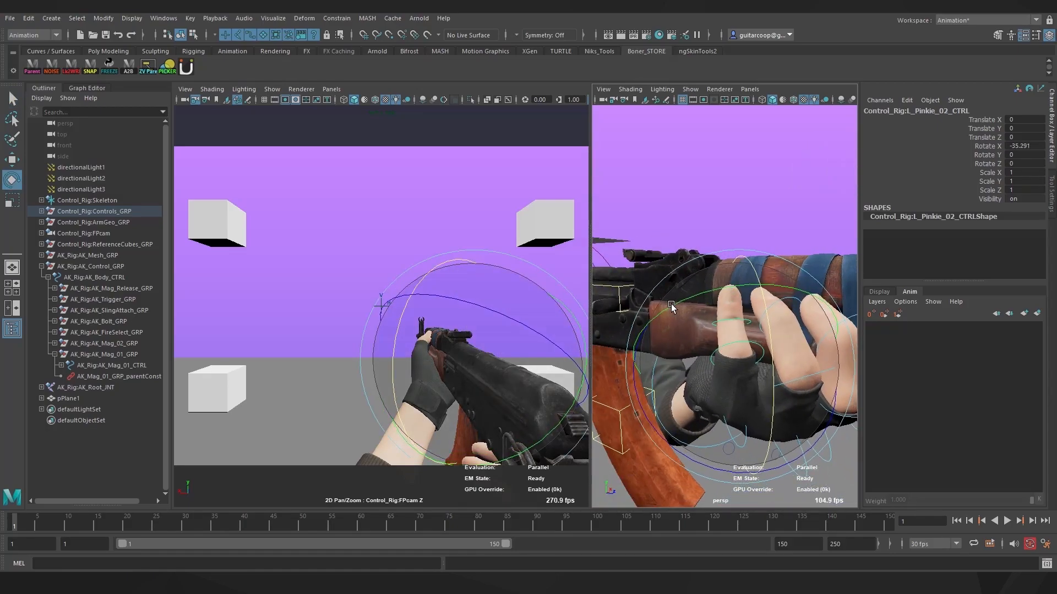
Nudge the pinkie base, then bend the ring and middle fingertips a little more
{"action": "key", "text": "q"}
{"action": "left_click", "coordinate": [743, 353]}
{"action": "key", "text": "e"}
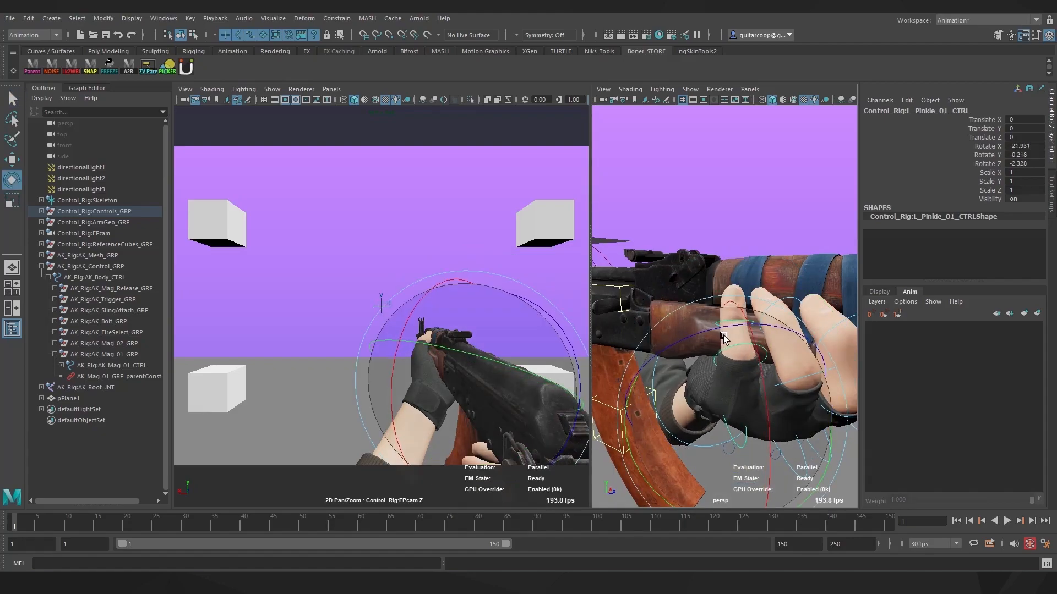
{"action": "left_click_drag", "start_coordinate": [727, 333], "coordinate": [733, 344]}
{"action": "key", "text": "q"}
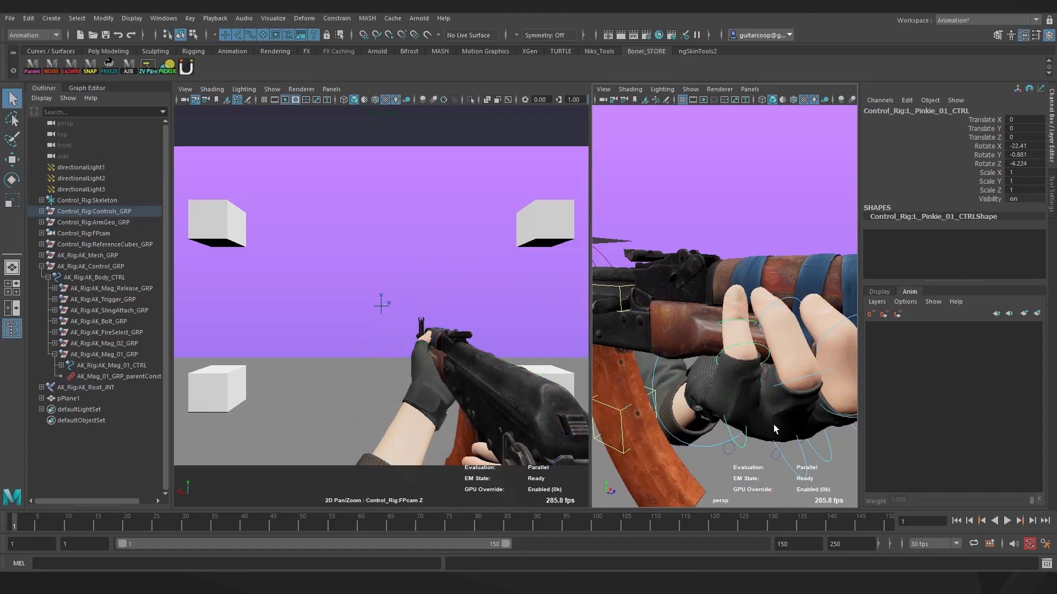
{"action": "left_click", "coordinate": [778, 302]}
{"action": "key", "text": "e"}
{"action": "left_click_drag", "start_coordinate": [833, 326], "coordinate": [832, 330]}
{"action": "left_click_drag", "start_coordinate": [703, 365], "coordinate": [826, 317], "text": "alt"}
{"action": "key", "text": "q"}
{"action": "left_click_drag", "start_coordinate": [785, 219], "coordinate": [820, 215]}
{"action": "left_click_drag", "start_coordinate": [820, 216], "coordinate": [692, 328], "text": "alt"}
Rotate the index finger base with the muzzle facing the camera
{"action": "key", "text": "q"}
{"action": "left_click", "coordinate": [804, 382]}
{"action": "key", "text": "e"}
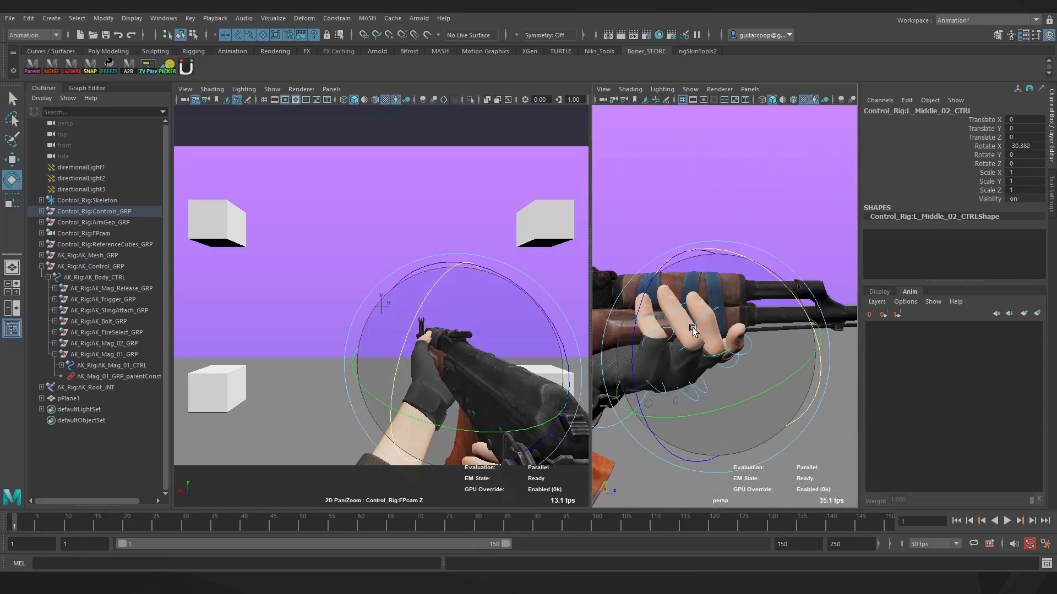
{"action": "left_click", "coordinate": [725, 369]}
{"action": "key", "text": "q"}
{"action": "left_click", "coordinate": [730, 366]}
{"action": "left_click_drag", "start_coordinate": [727, 363], "coordinate": [699, 352], "text": "alt"}
{"action": "key", "text": "q"}
{"action": "left_click", "coordinate": [715, 357]}
{"action": "key", "text": "e"}
{"action": "left_click_drag", "start_coordinate": [737, 313], "coordinate": [751, 325]}
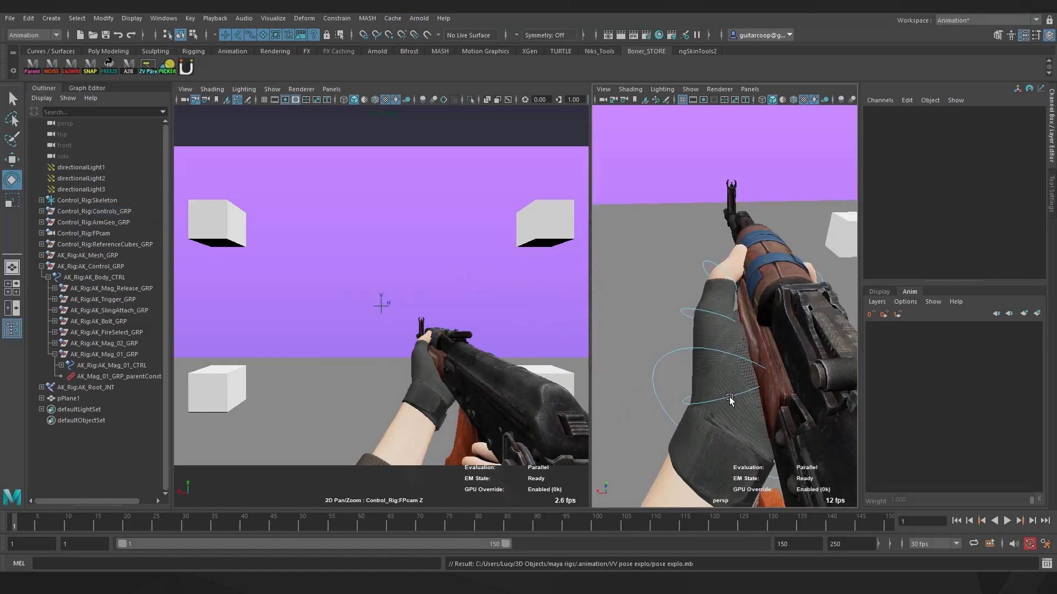
Turn the thumb tip toward the gun and the thumb base around the handguard
{"action": "left_click", "coordinate": [729, 396]}
{"action": "key", "text": "q"}
{"action": "left_click", "coordinate": [716, 272]}
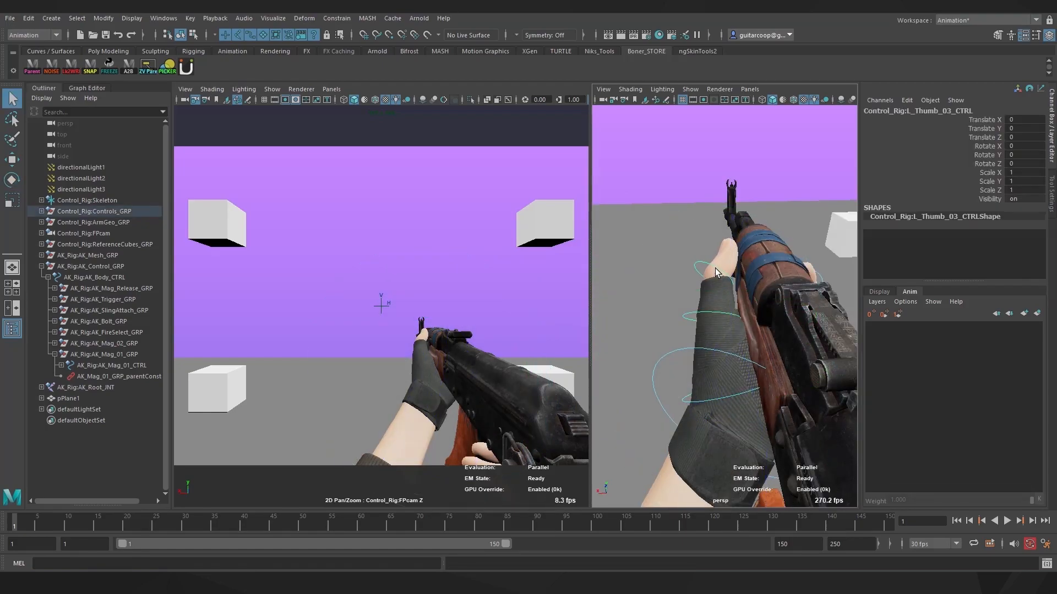
{"action": "left_click_drag", "start_coordinate": [624, 302], "coordinate": [625, 296]}
{"action": "key", "text": "q"}
{"action": "left_click", "coordinate": [719, 399]}
{"action": "key", "text": "e"}
{"action": "left_click_drag", "start_coordinate": [718, 399], "coordinate": [677, 433]}
Bend the thumb's middle joint and rotate the thumb base into place
{"action": "key", "text": "q"}
{"action": "left_click", "coordinate": [720, 310]}
{"action": "key", "text": "e"}
{"action": "left_click_drag", "start_coordinate": [720, 314], "coordinate": [674, 377]}
{"action": "key", "text": "q"}
{"action": "left_click", "coordinate": [734, 394]}
{"action": "key", "text": "e"}
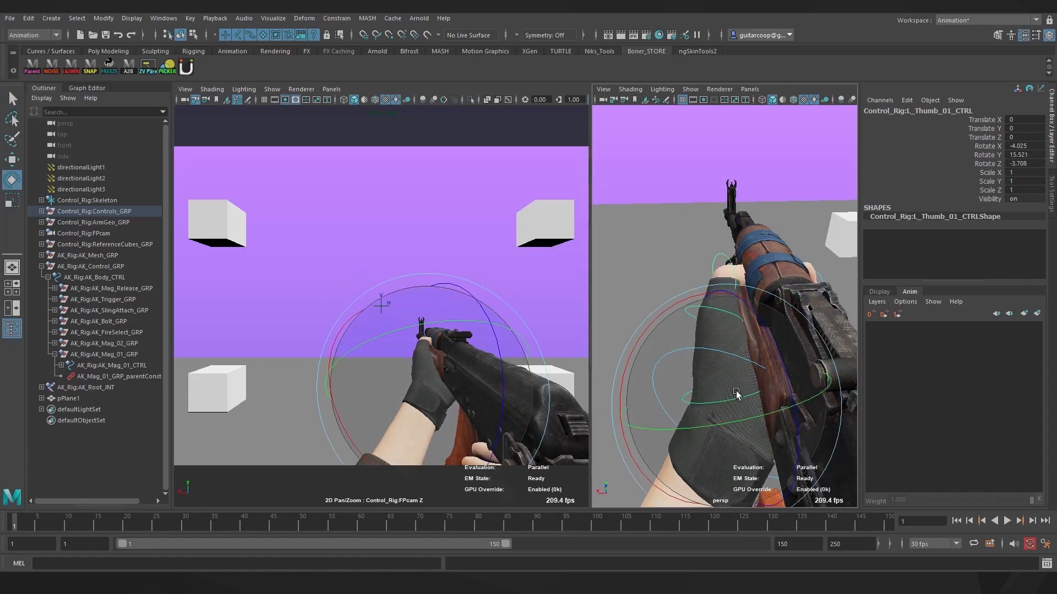
{"action": "left_click_drag", "start_coordinate": [830, 355], "coordinate": [827, 349]}
Rotate and slightly shift L_Wrist_CTRL to seat the left hand on the rifle
{"action": "key", "text": "q"}
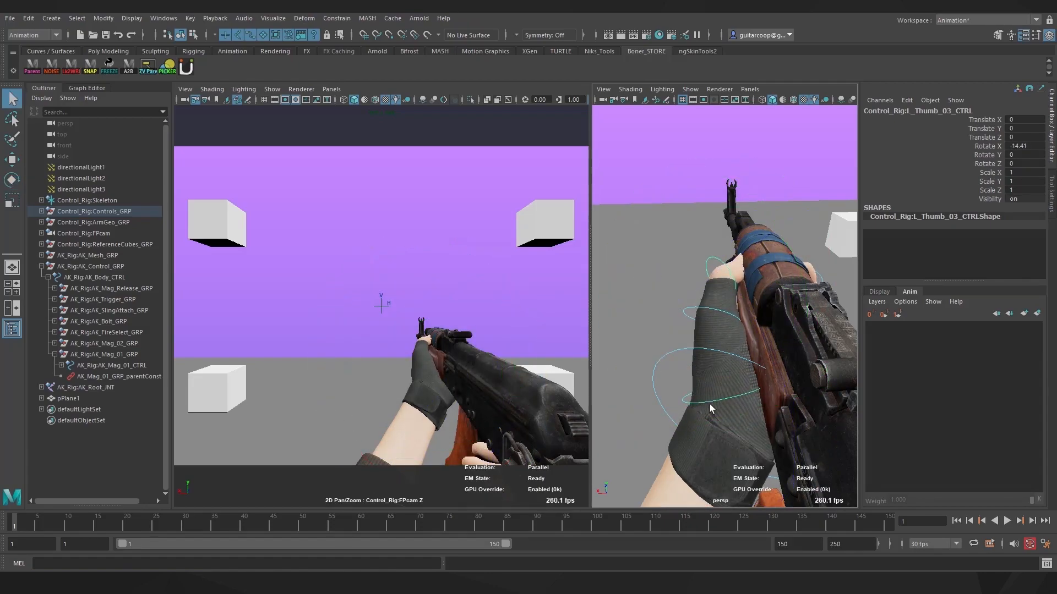
{"action": "left_click", "coordinate": [484, 357]}
{"action": "key", "text": "e"}
{"action": "left_click_drag", "start_coordinate": [461, 315], "coordinate": [452, 325]}
{"action": "key", "text": "w"}
{"action": "left_click_drag", "start_coordinate": [433, 396], "coordinate": [426, 398]}
{"action": "left_click_drag", "start_coordinate": [620, 346], "coordinate": [774, 274], "text": "alt"}
{"action": "scroll", "coordinate": [774, 274], "scroll_direction": "down", "scroll_amount": 5}
{"action": "key", "text": "e"}
{"action": "left_click_drag", "start_coordinate": [730, 311], "coordinate": [755, 270]}
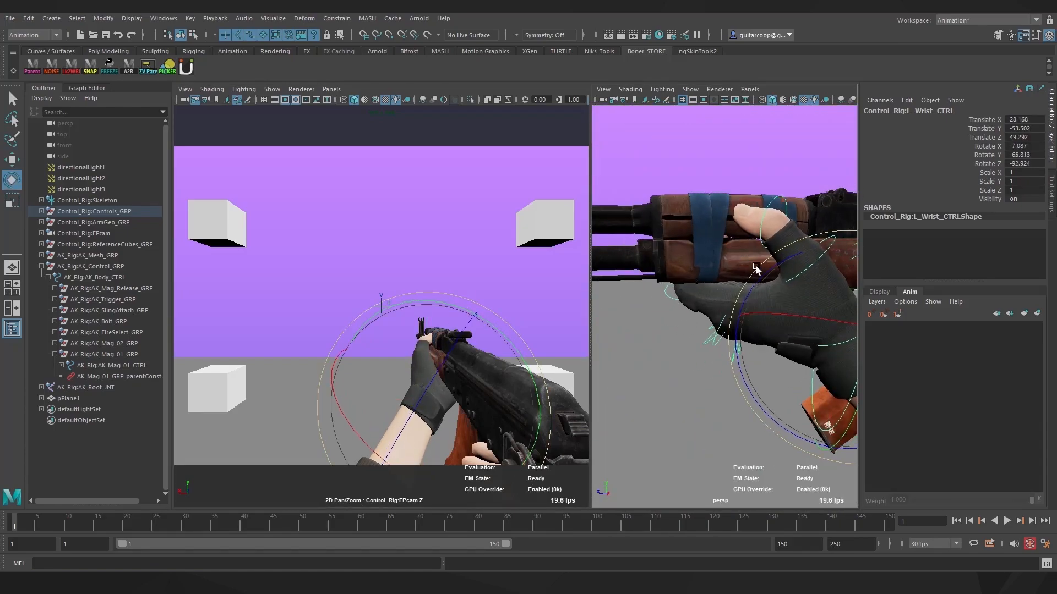
{"action": "middle_click_drag", "start_coordinate": [771, 258], "coordinate": [724, 307], "text": "alt"}
Refine the thumb's middle joint and base so L_Thumb_01_CTRL reaches X -2.156, Y 13.768, Z -2.437
{"action": "key", "text": "q"}
{"action": "left_click", "coordinate": [733, 307]}
{"action": "key", "text": "e"}
{"action": "left_click_drag", "start_coordinate": [637, 348], "coordinate": [667, 383]}
{"action": "left_click_drag", "start_coordinate": [738, 337], "coordinate": [696, 368], "text": "alt"}
{"action": "key", "text": "q"}
{"action": "left_click", "coordinate": [746, 408]}
{"action": "key", "text": "e"}
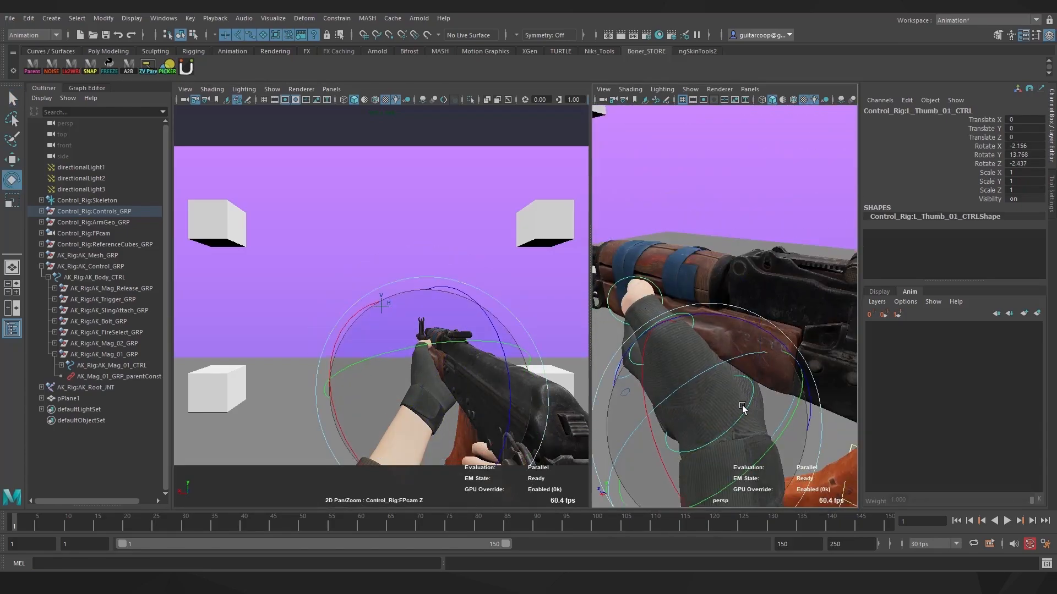
{"action": "left_click_drag", "start_coordinate": [743, 410], "coordinate": [736, 405]}
Deselect, save the scene, and maximize the FPcam panel
{"action": "left_click", "coordinate": [427, 246]}
{"action": "key", "text": "ctrl+s"}
{"action": "key", "text": "ctrl+space"}
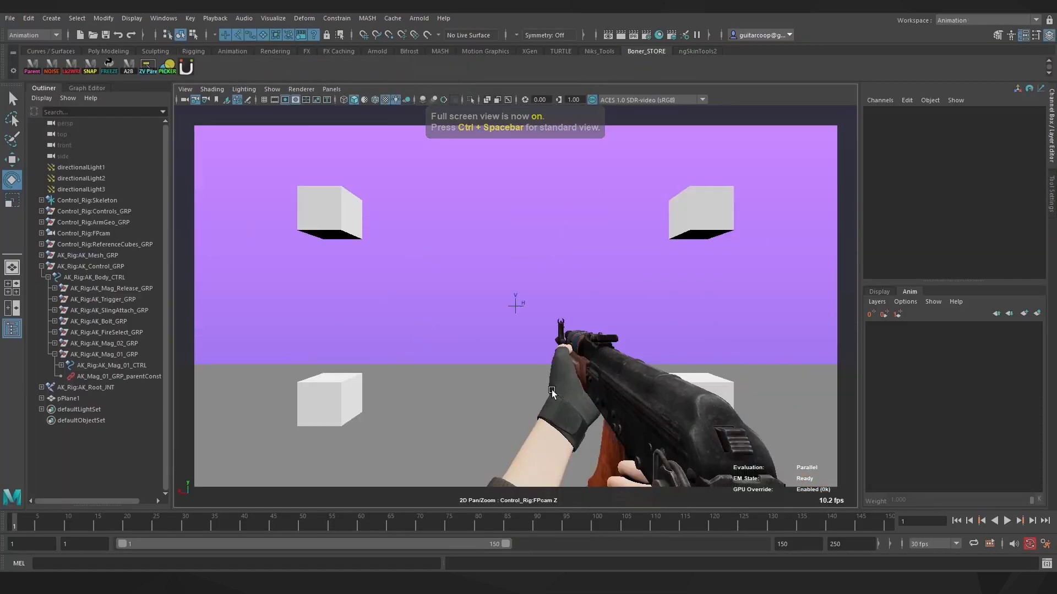
Tilt the rifle body control slightly around Z and key the left hand's finger rotations
{"action": "key", "text": "ctrl+space"}
{"action": "key", "text": "ctrl+space"}
{"action": "left_click", "coordinate": [587, 357]}
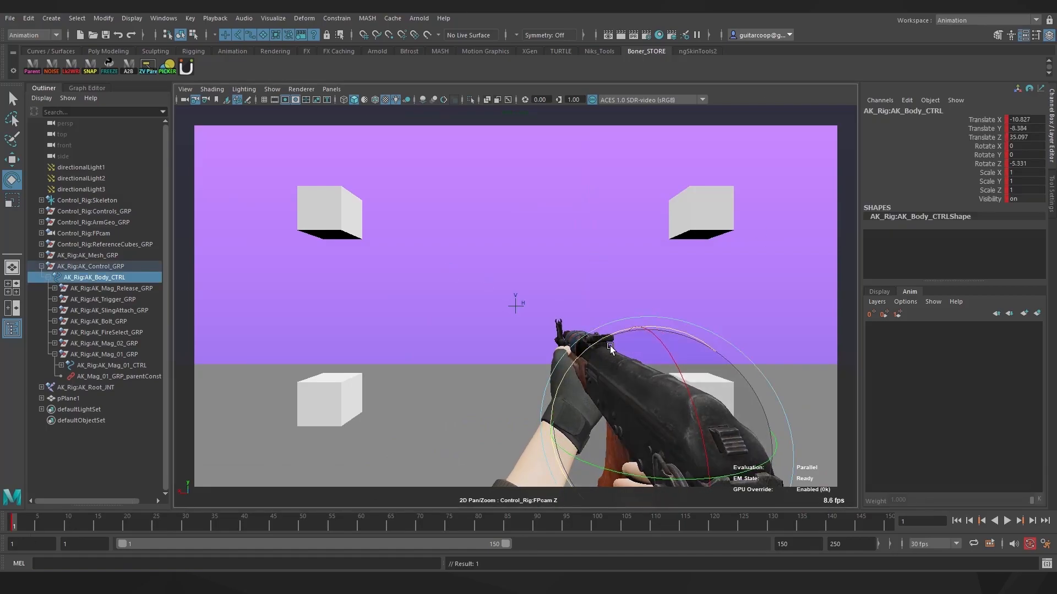
{"action": "left_click_drag", "start_coordinate": [592, 332], "coordinate": [568, 328]}
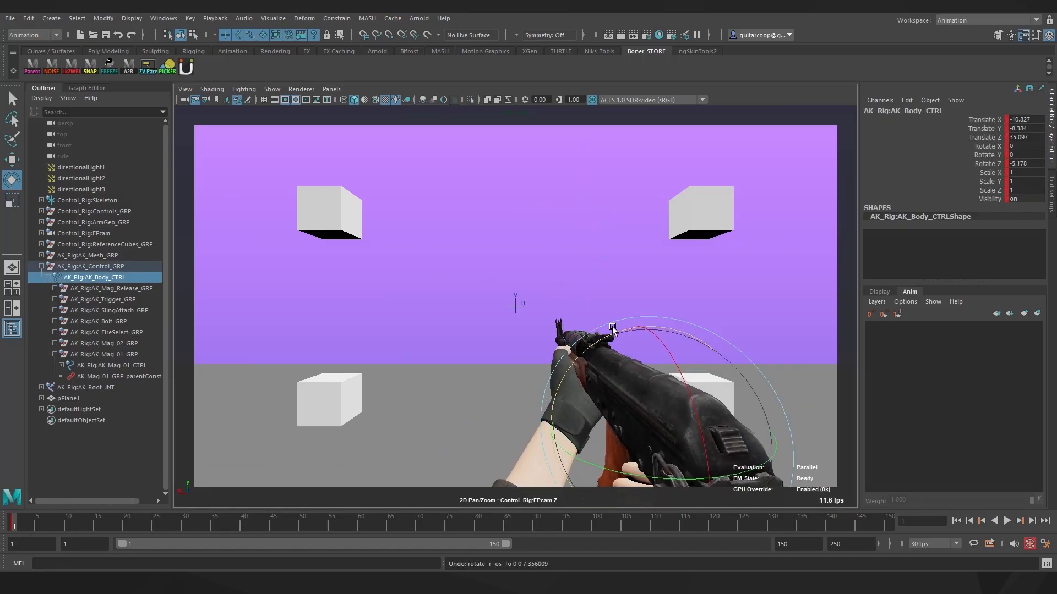
{"action": "left_click", "coordinate": [519, 268]}
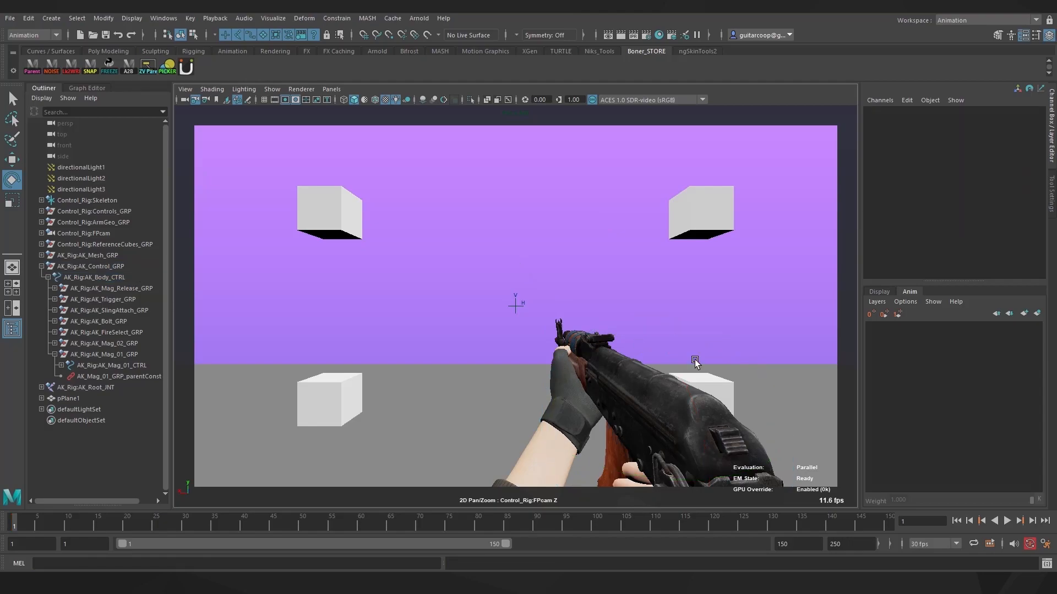
{"action": "key", "text": "q"}
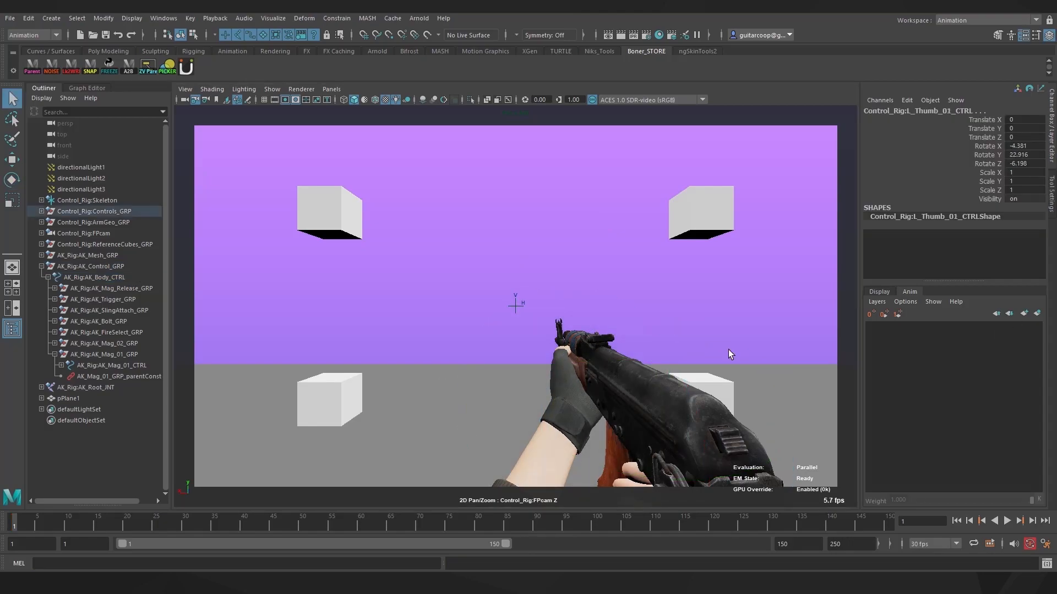
{"action": "key", "text": "s"}
{"action": "key", "text": "space"}
On frame 2, bend the left thumb tip control around its X axis
{"action": "left_click_drag", "start_coordinate": [728, 355], "coordinate": [674, 357], "text": "alt"}
{"action": "left_click", "coordinate": [649, 338]}
{"action": "key", "text": "alt+v"}
{"action": "key", "text": "alt+v"}
{"action": "key", "text": "e"}
{"action": "left_click_drag", "start_coordinate": [607, 330], "coordinate": [606, 307]}
{"action": "key", "text": "Up"}
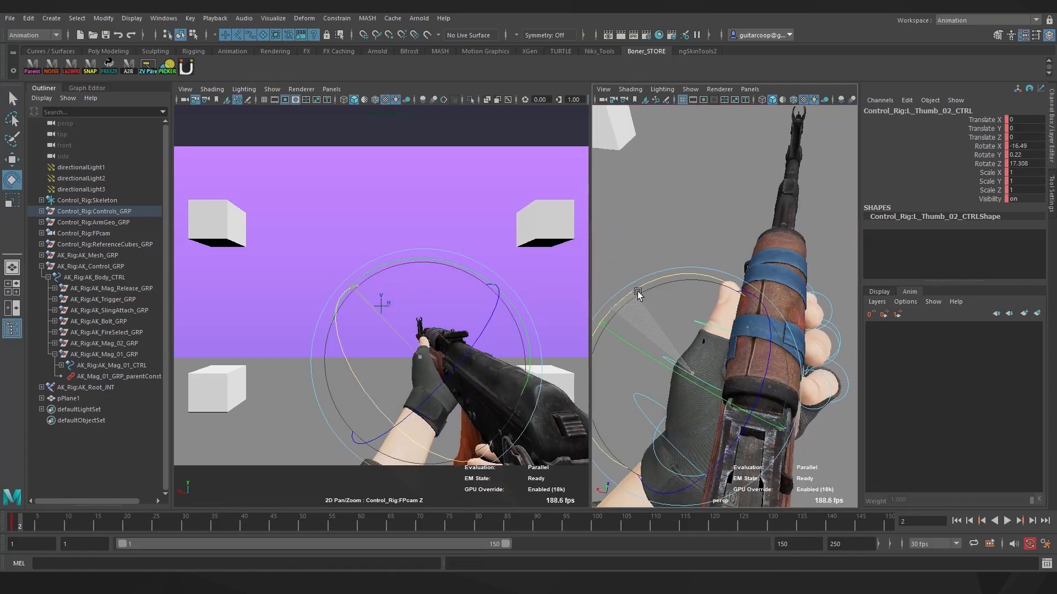
Bend the left thumb base and second joint to wrap around the handguard
{"action": "left_click_drag", "start_coordinate": [669, 441], "coordinate": [759, 380], "text": "alt"}
{"action": "key", "text": "e"}
{"action": "left_click", "coordinate": [806, 313]}
{"action": "left_click_drag", "start_coordinate": [805, 314], "coordinate": [799, 308]}
{"action": "left_click_drag", "start_coordinate": [748, 378], "coordinate": [776, 358]}
{"action": "key", "text": "Down"}
{"action": "left_click_drag", "start_coordinate": [796, 295], "coordinate": [666, 399]}
{"action": "key", "text": "q"}
Rotate the left wrist control onto the handguard and shift it along the handguard
{"action": "right_click_drag", "start_coordinate": [665, 399], "coordinate": [655, 372], "text": "alt"}
{"action": "middle_click_drag", "start_coordinate": [656, 373], "coordinate": [677, 382], "text": "alt"}
{"action": "right_click_drag", "start_coordinate": [678, 381], "coordinate": [657, 374], "text": "alt"}
{"action": "left_click_drag", "start_coordinate": [658, 375], "coordinate": [633, 352], "text": "alt"}
{"action": "left_click", "coordinate": [661, 385]}
{"action": "key", "text": "e"}
{"action": "left_click_drag", "start_coordinate": [379, 360], "coordinate": [362, 350]}
{"action": "key", "text": "w"}
{"action": "mouse_move", "coordinate": [442, 408]}
{"action": "left_mouse_down"}
{"action": "mouse_move", "coordinate": [424, 389]}
{"action": "mouse_move", "coordinate": [461, 432]}
{"action": "mouse_move", "coordinate": [431, 396]}
{"action": "left_mouse_up"}
{"action": "key", "text": "e"}
{"action": "key", "text": "w"}
{"action": "left_click", "coordinate": [641, 336]}
Tilt the left wrist further and adjust the left thumb's bend
{"action": "left_click_drag", "start_coordinate": [649, 341], "coordinate": [784, 366], "text": "alt"}
{"action": "left_click", "coordinate": [777, 372]}
{"action": "left_click_drag", "start_coordinate": [659, 454], "coordinate": [668, 447]}
{"action": "key", "text": "q"}
{"action": "left_click", "coordinate": [775, 387]}
{"action": "key", "text": "e"}
{"action": "left_click_drag", "start_coordinate": [743, 344], "coordinate": [736, 354]}
Check the pose in the maximized first-person camera and save the scene as pose explo.mb
{"action": "left_click", "coordinate": [680, 299]}
{"action": "right_click_drag", "start_coordinate": [665, 300], "coordinate": [688, 297], "text": "alt"}
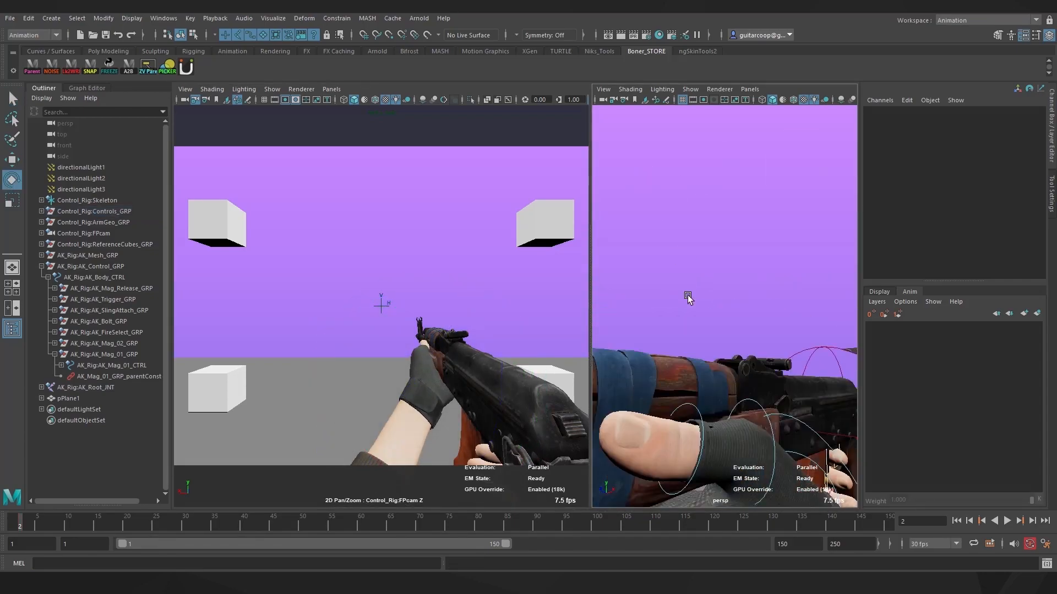
{"action": "key", "text": "space"}
{"action": "key", "text": "ctrl+s"}
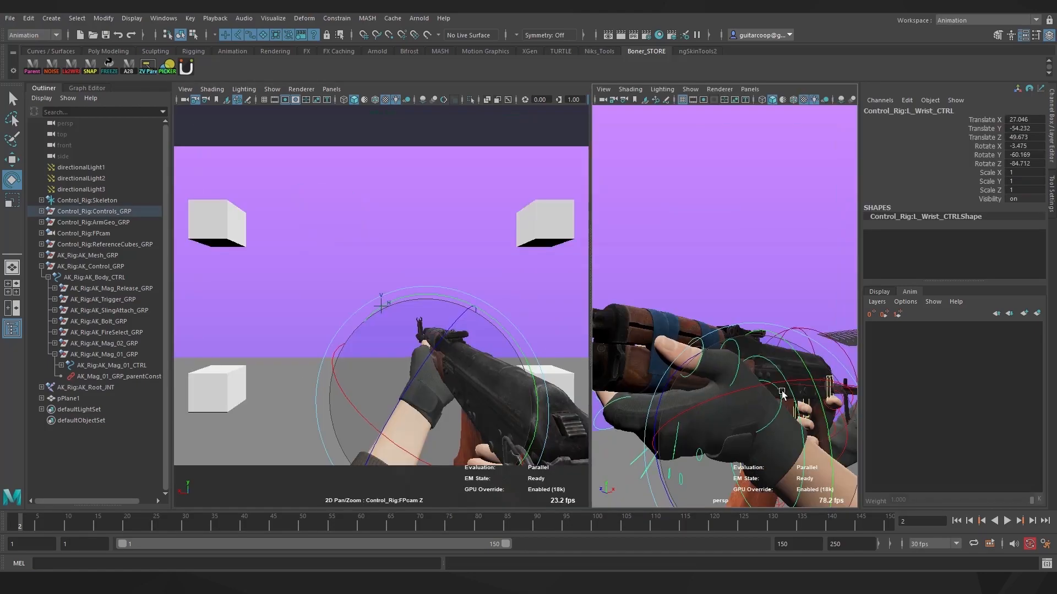
Fine-tune the left wrist and key the left thumb base at X -2.694, Y 12.068, Z 4.581
{"action": "left_click_drag", "start_coordinate": [783, 394], "coordinate": [764, 369]}
{"action": "key", "text": "q"}
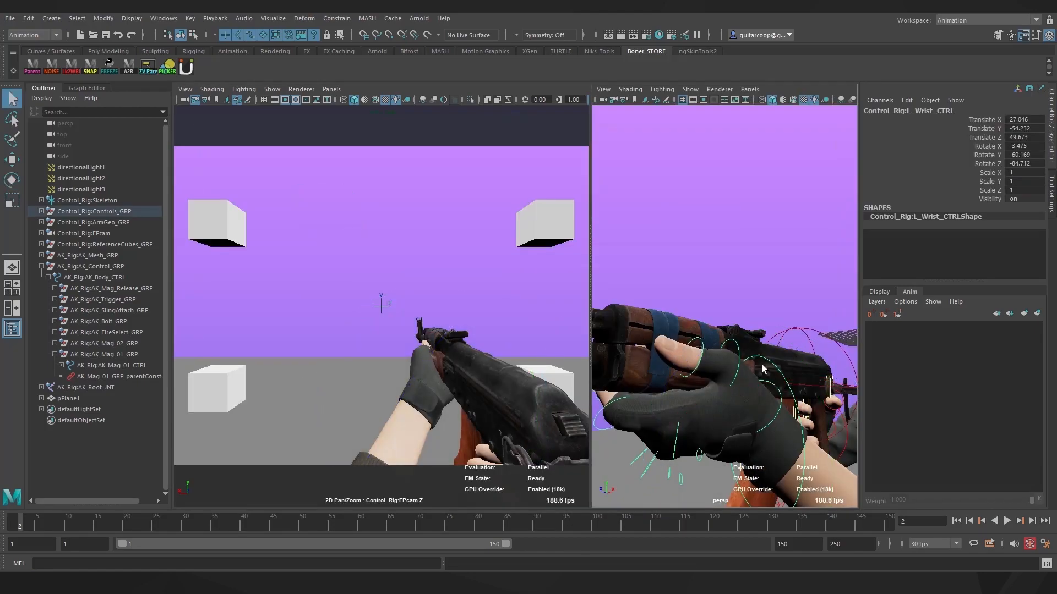
{"action": "left_click", "coordinate": [769, 387]}
{"action": "key", "text": "e"}
{"action": "key", "text": "shift+e"}
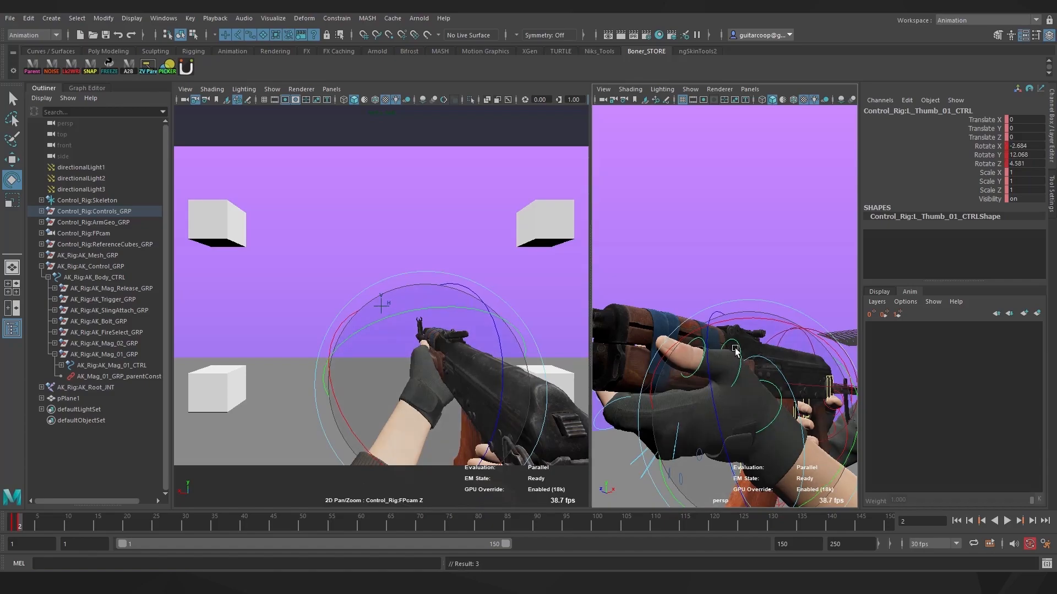
{"action": "left_click_drag", "start_coordinate": [735, 349], "coordinate": [637, 378], "text": "alt"}
{"action": "left_click", "coordinate": [672, 253]}
{"action": "key", "text": "space"}
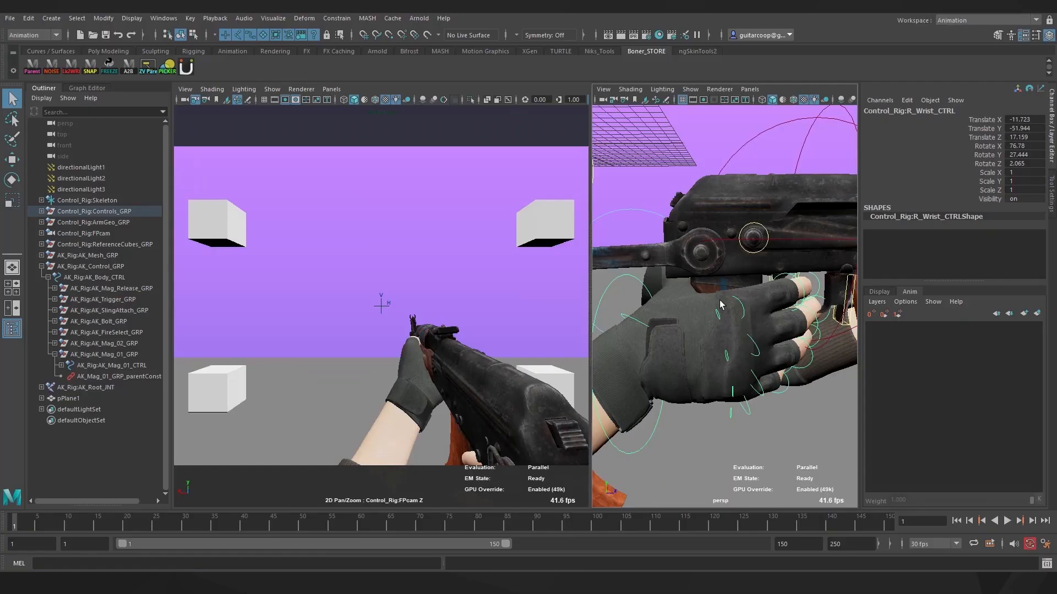
Rotate the right wrist toward the grip and raise it along its vertical axis
{"action": "key", "text": "s"}
{"action": "key", "text": "e"}
{"action": "left_click_drag", "start_coordinate": [722, 303], "coordinate": [752, 397]}
{"action": "key", "text": "w"}
{"action": "left_click_drag", "start_coordinate": [655, 313], "coordinate": [641, 237]}
Nudge the right wrist into place and rotate the index, middle and ring finger bases
{"action": "left_click_drag", "start_coordinate": [633, 379], "coordinate": [644, 370]}
{"action": "left_click_drag", "start_coordinate": [682, 352], "coordinate": [738, 308], "text": "alt"}
{"action": "left_click", "coordinate": [751, 310]}
{"action": "key", "text": "e"}
{"action": "key", "text": "q"}
{"action": "left_click", "coordinate": [759, 340]}
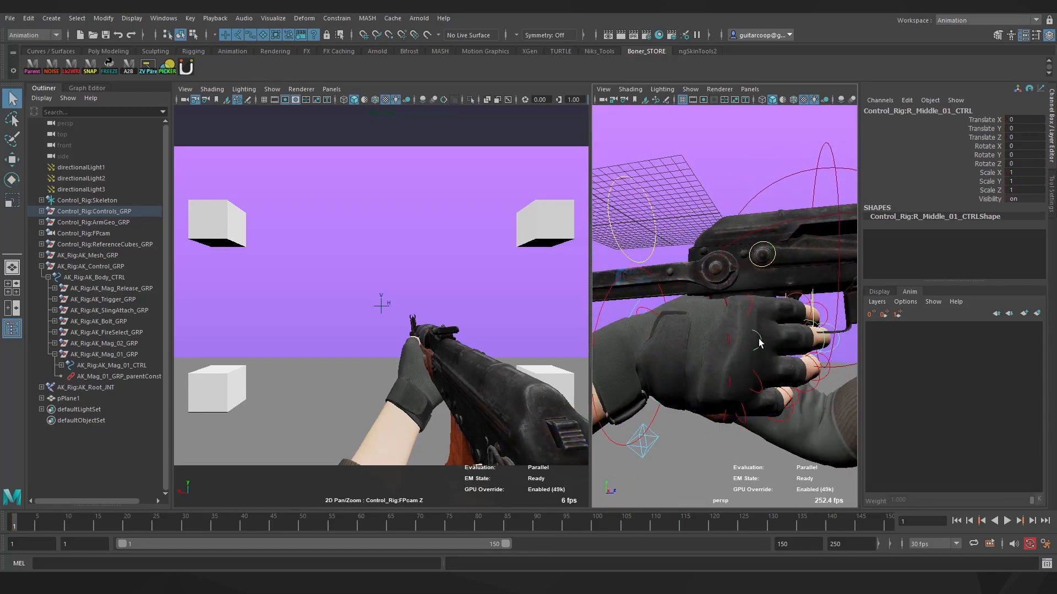
{"action": "left_click", "coordinate": [760, 385]}
{"action": "key", "text": "e"}
{"action": "key", "text": "q"}
Rotate the right pinky, ring and middle fingertip controls together
{"action": "left_click_drag", "start_coordinate": [797, 375], "coordinate": [787, 350], "text": "alt"}
{"action": "left_click", "coordinate": [722, 444]}
{"action": "left_click", "coordinate": [775, 411], "text": "shift"}
{"action": "left_click", "coordinate": [759, 380], "text": "shift"}
{"action": "key", "text": "e"}
{"action": "key", "text": "q"}
Curl the middle, ring and pinky middle joints around the pistol grip
{"action": "left_click", "coordinate": [696, 348], "text": "shift"}
{"action": "left_click", "coordinate": [688, 394], "text": "shift"}
{"action": "left_click", "coordinate": [663, 441], "text": "shift"}
{"action": "key", "text": "e"}
{"action": "left_click_drag", "start_coordinate": [726, 487], "coordinate": [744, 401]}
{"action": "left_click_drag", "start_coordinate": [750, 417], "coordinate": [800, 377]}
{"action": "left_click_drag", "start_coordinate": [693, 402], "coordinate": [740, 366]}
{"action": "key", "text": "q"}
Curl the pinky's middle joint further so it wraps the grip
{"action": "left_click", "coordinate": [664, 309]}
{"action": "key", "text": "e"}
{"action": "left_click_drag", "start_coordinate": [740, 330], "coordinate": [759, 258], "text": "alt"}
{"action": "key", "text": "q"}
{"action": "left_click", "coordinate": [650, 278], "text": "shift"}
{"action": "key", "text": "q"}
{"action": "left_click", "coordinate": [717, 257]}
{"action": "key", "text": "e"}
{"action": "left_click_drag", "start_coordinate": [738, 180], "coordinate": [734, 209]}
{"action": "left_click_drag", "start_coordinate": [735, 232], "coordinate": [699, 242], "text": "alt"}
Rotate and shift the right wrist so the hand sits on the grip
{"action": "left_click", "coordinate": [661, 264]}
{"action": "left_click_drag", "start_coordinate": [710, 198], "coordinate": [702, 212]}
{"action": "key", "text": "w"}
{"action": "left_click_drag", "start_coordinate": [624, 160], "coordinate": [626, 177]}
{"action": "left_click_drag", "start_coordinate": [672, 281], "coordinate": [688, 283]}
{"action": "left_click_drag", "start_coordinate": [688, 283], "coordinate": [771, 220], "text": "alt"}
Rotate the right thumb base control toward the grip
{"action": "left_click", "coordinate": [792, 175]}
{"action": "key", "text": "e"}
{"action": "key", "text": "q"}
{"action": "left_click_drag", "start_coordinate": [797, 173], "coordinate": [693, 447], "text": "alt"}
{"action": "left_click", "coordinate": [815, 319]}
{"action": "key", "text": "e"}
{"action": "key", "text": "q"}
Adjust the thumb's second joint, undoing an unwanted rotation, and frame the scene
{"action": "left_click", "coordinate": [732, 398]}
{"action": "key", "text": "e"}
{"action": "key", "text": "ctrl+z"}
{"action": "key", "text": "q"}
{"action": "left_click", "coordinate": [726, 405]}
{"action": "key", "text": "e"}
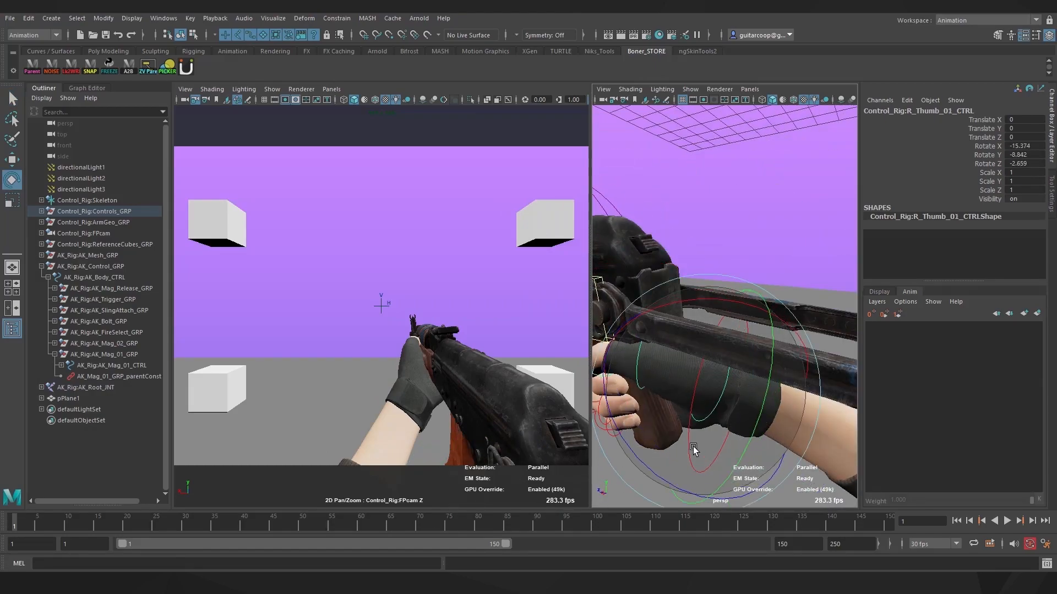
{"action": "key", "text": "q"}
{"action": "left_click", "coordinate": [744, 411]}
{"action": "key", "text": "f"}
Rotate and slide the right wrist to settle the hand on the grip
{"action": "middle_click_drag", "start_coordinate": [825, 297], "coordinate": [757, 330], "text": "alt"}
{"action": "left_click", "coordinate": [752, 316]}
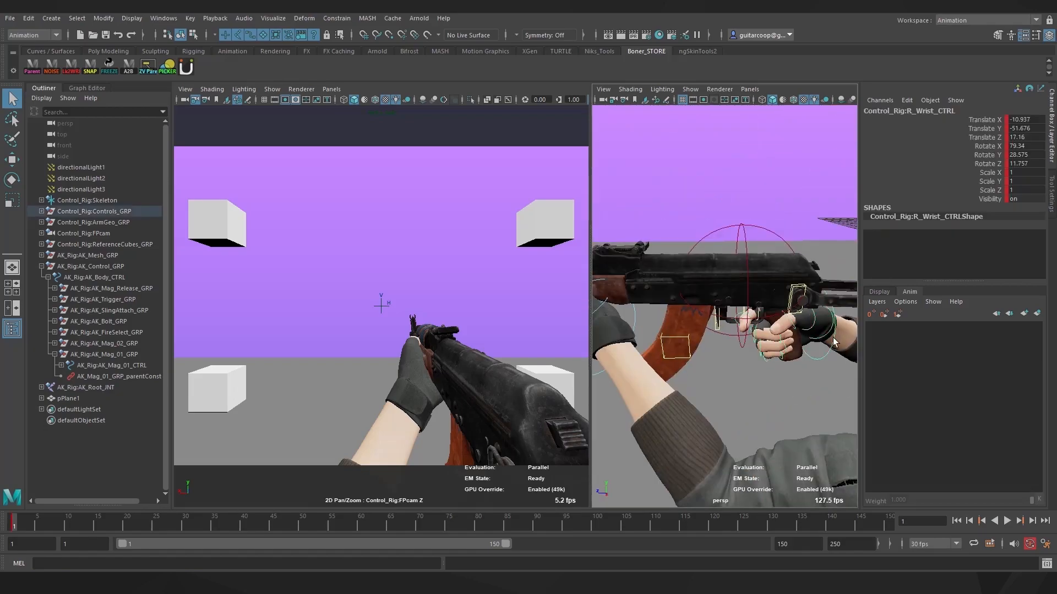
{"action": "left_click_drag", "start_coordinate": [748, 264], "coordinate": [735, 328], "text": "alt"}
{"action": "key", "text": "e"}
{"action": "left_click_drag", "start_coordinate": [761, 162], "coordinate": [779, 164]}
{"action": "key", "text": "w"}
{"action": "left_click_drag", "start_coordinate": [763, 330], "coordinate": [801, 268], "text": "alt"}
{"action": "left_click_drag", "start_coordinate": [771, 278], "coordinate": [732, 278], "text": "alt"}
Fine-tune the right wrist's position and tilt against the grip
{"action": "left_click_drag", "start_coordinate": [741, 283], "coordinate": [741, 284]}
{"action": "mouse_move", "coordinate": [740, 284]}
{"action": "left_mouse_down", "text": "alt"}
{"action": "mouse_move", "coordinate": [743, 248]}
{"action": "mouse_move", "coordinate": [755, 280]}
{"action": "left_mouse_up", "text": "alt"}
{"action": "left_click_drag", "start_coordinate": [755, 280], "coordinate": [751, 280]}
{"action": "key", "text": "e"}
{"action": "left_click_drag", "start_coordinate": [815, 258], "coordinate": [820, 280]}
{"action": "key", "text": "w"}
{"action": "left_click_drag", "start_coordinate": [820, 280], "coordinate": [770, 247], "text": "alt"}
{"action": "left_click_drag", "start_coordinate": [771, 248], "coordinate": [793, 286], "text": "alt"}
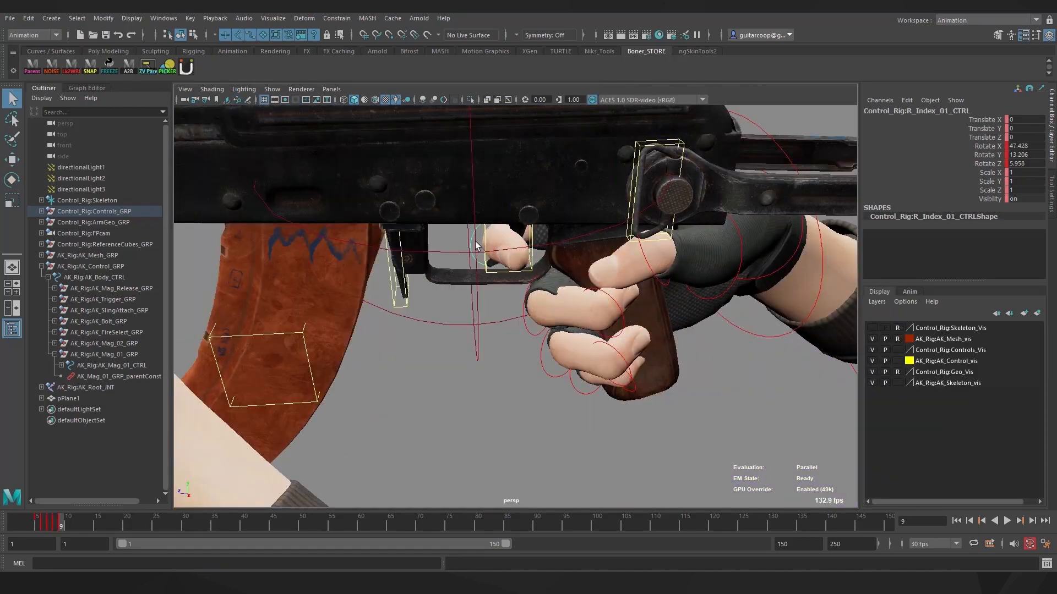
{"action": "left_click_drag", "start_coordinate": [661, 331], "coordinate": [539, 226], "text": "alt"}
{"action": "left_click", "coordinate": [735, 385]}
Rotate the thumb tip, then on frame 8 reposition the right wrist on the grip
{"action": "left_click", "coordinate": [650, 261]}
{"action": "key", "text": "e"}
{"action": "key", "text": "q"}
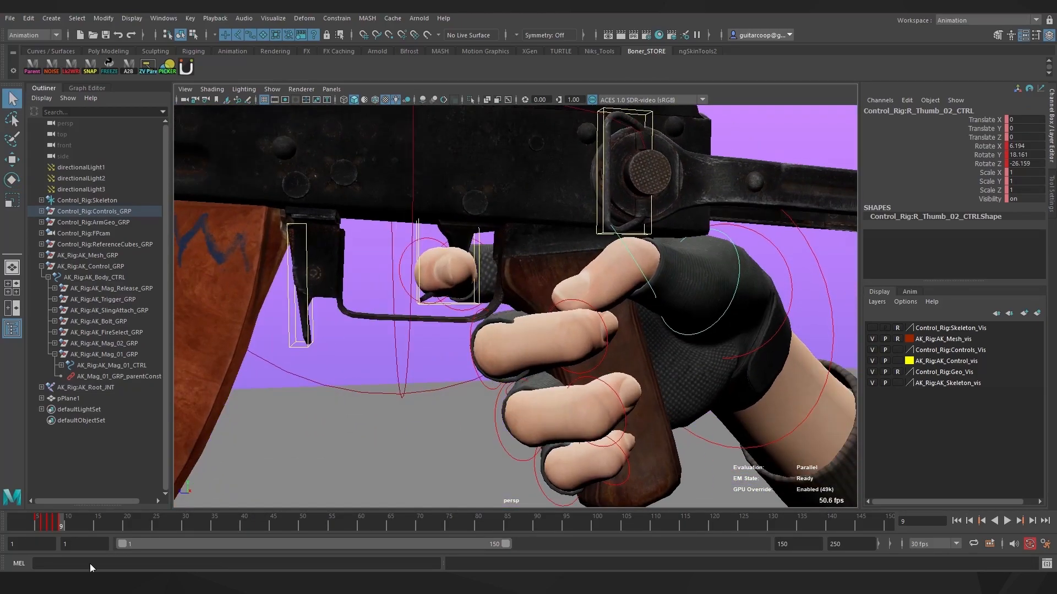
{"action": "left_click_drag", "start_coordinate": [61, 523], "coordinate": [55, 523]}
{"action": "left_click_drag", "start_coordinate": [478, 352], "coordinate": [513, 329], "text": "alt"}
{"action": "left_click", "coordinate": [531, 181]}
{"action": "left_click", "coordinate": [646, 281]}
{"action": "left_click_drag", "start_coordinate": [732, 352], "coordinate": [564, 324], "text": "alt"}
{"action": "left_click", "coordinate": [484, 375]}
{"action": "key", "text": "w"}
{"action": "left_click_drag", "start_coordinate": [456, 473], "coordinate": [473, 460]}
{"action": "left_click_drag", "start_coordinate": [485, 440], "coordinate": [595, 269], "text": "alt"}
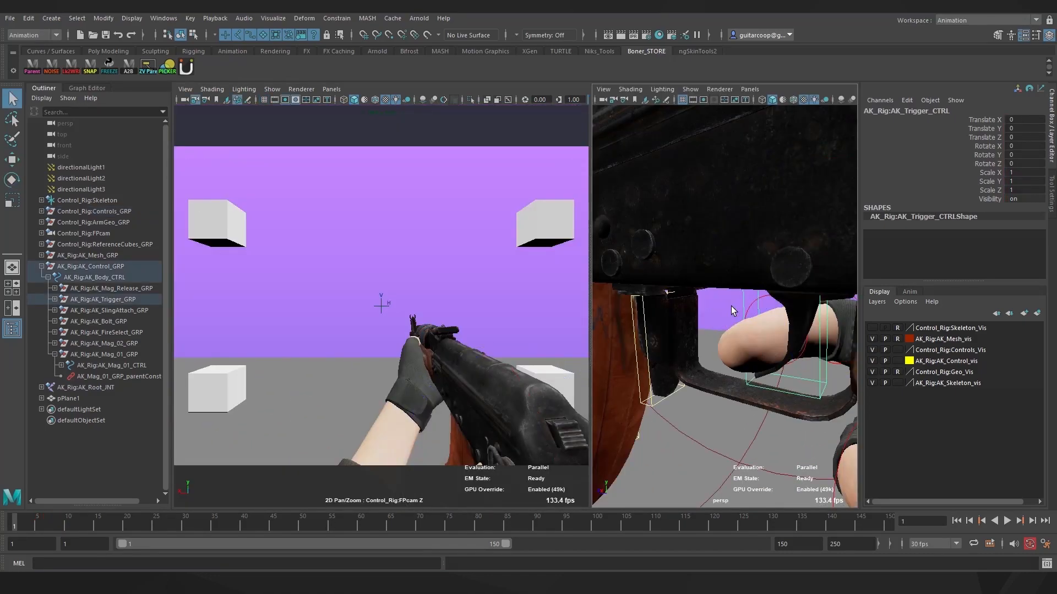
Set R_Index_03_CTRL to Rotate X 16.979 and R_Index_02_CTRL to -16.78, resting the finger on the trigger
{"action": "left_click", "coordinate": [751, 307]}
{"action": "key", "text": "e"}
{"action": "left_click_drag", "start_coordinate": [766, 376], "coordinate": [671, 389]}
{"action": "left_click", "coordinate": [671, 392]}
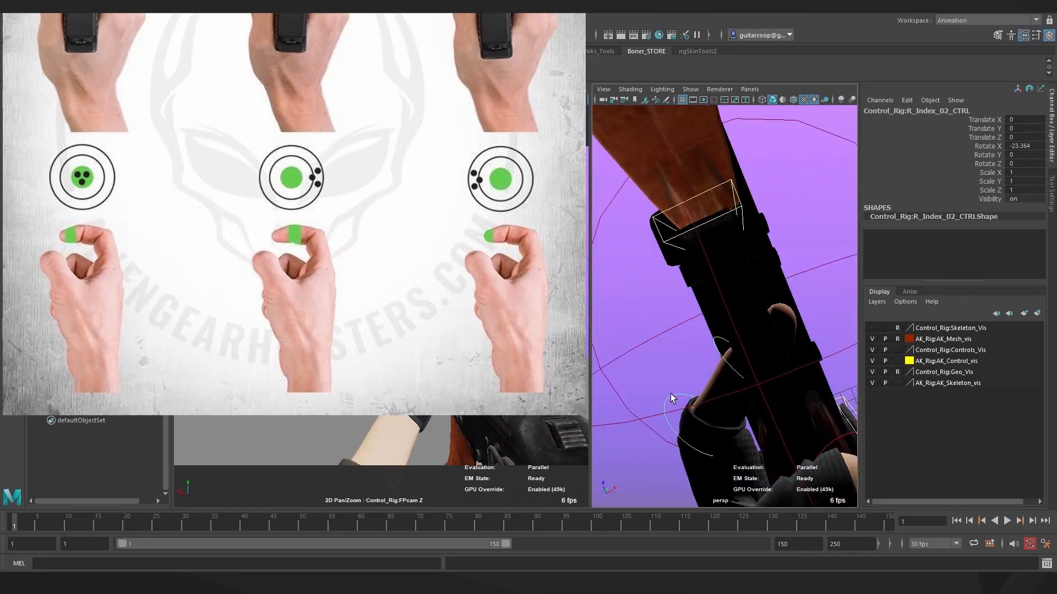
{"action": "left_click_drag", "start_coordinate": [709, 321], "coordinate": [697, 357]}
{"action": "key", "text": "q"}
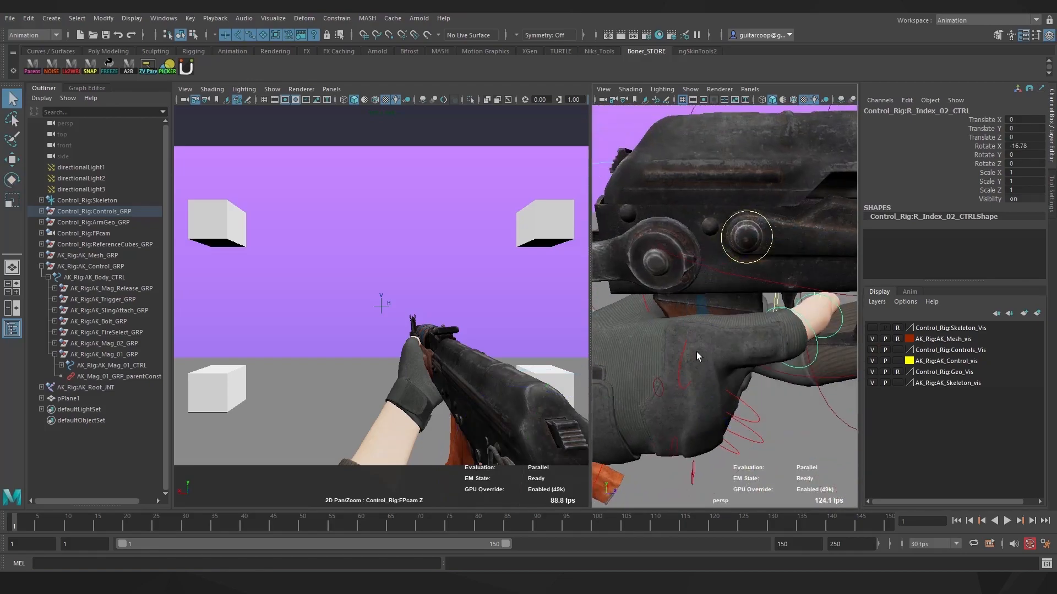
{"action": "key", "text": "q"}
{"action": "left_click", "coordinate": [813, 351]}
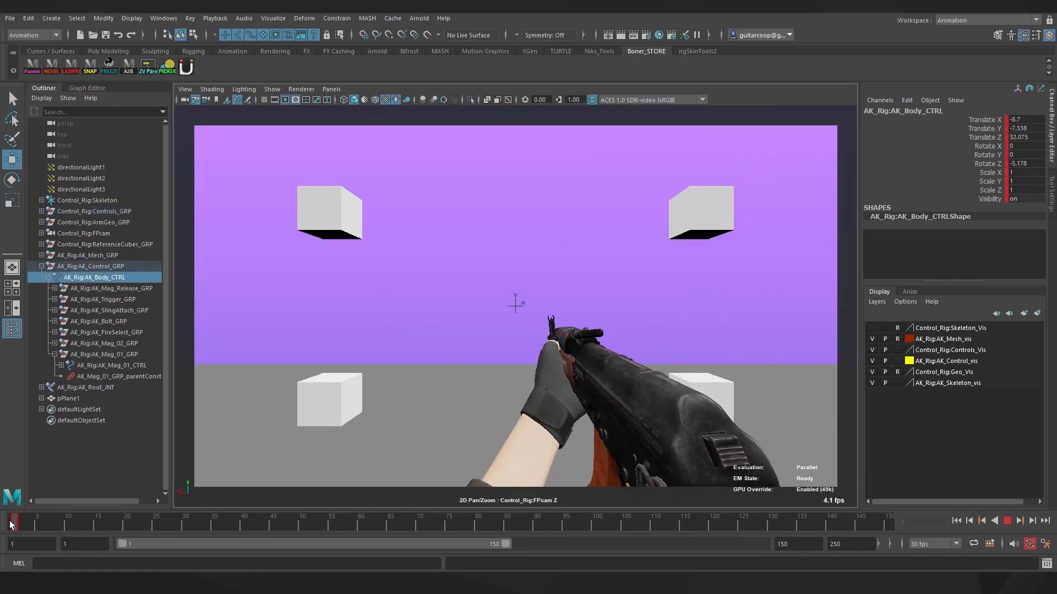
Play back the camera view and select AK_Body_CTRL, undoing a trial move
{"action": "key", "text": "alt+v"}
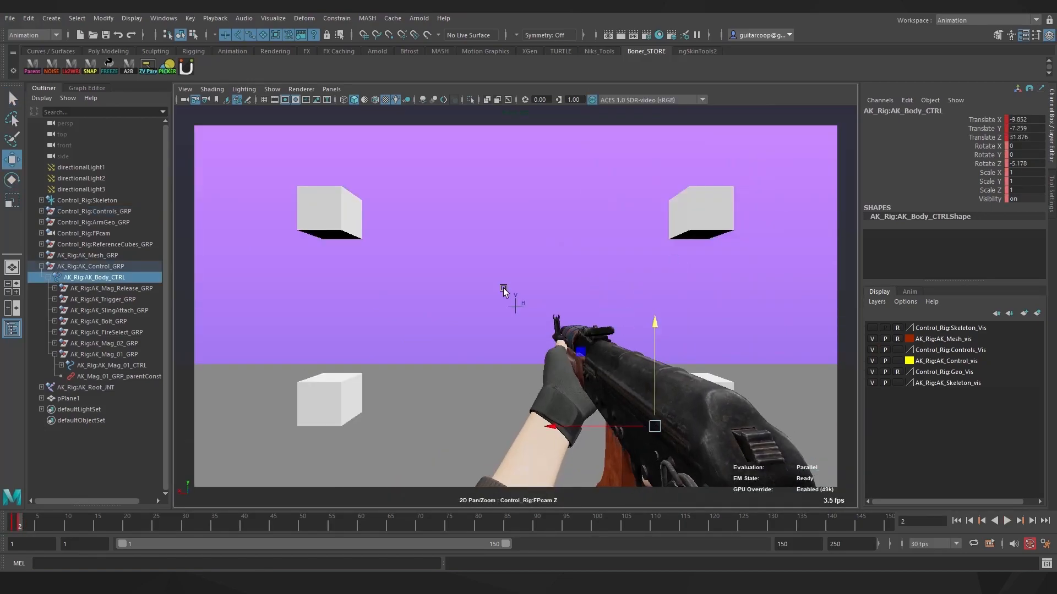
{"action": "left_click", "coordinate": [376, 353]}
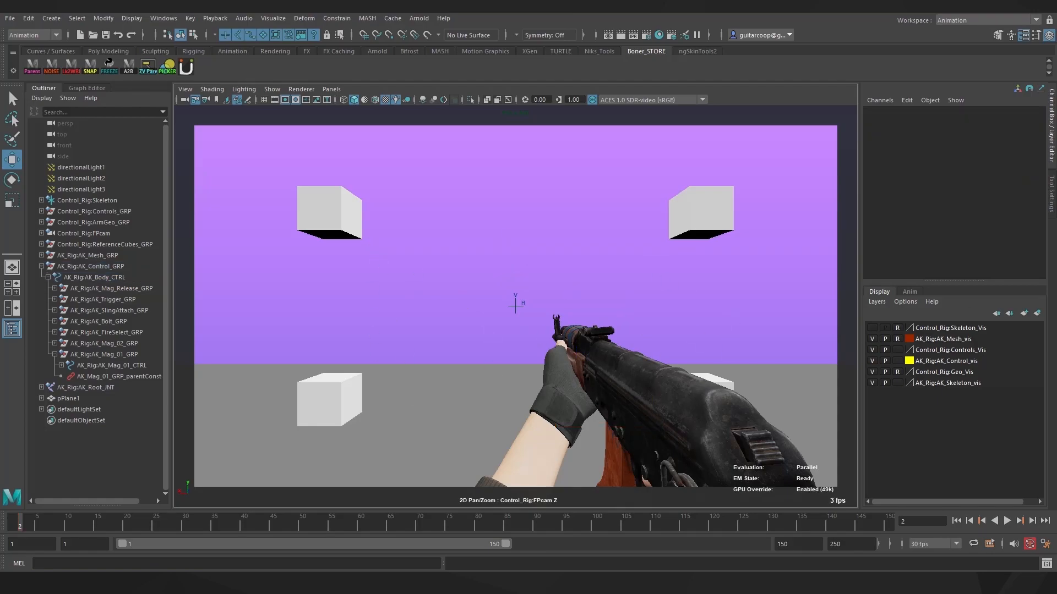
{"action": "left_click", "coordinate": [94, 277]}
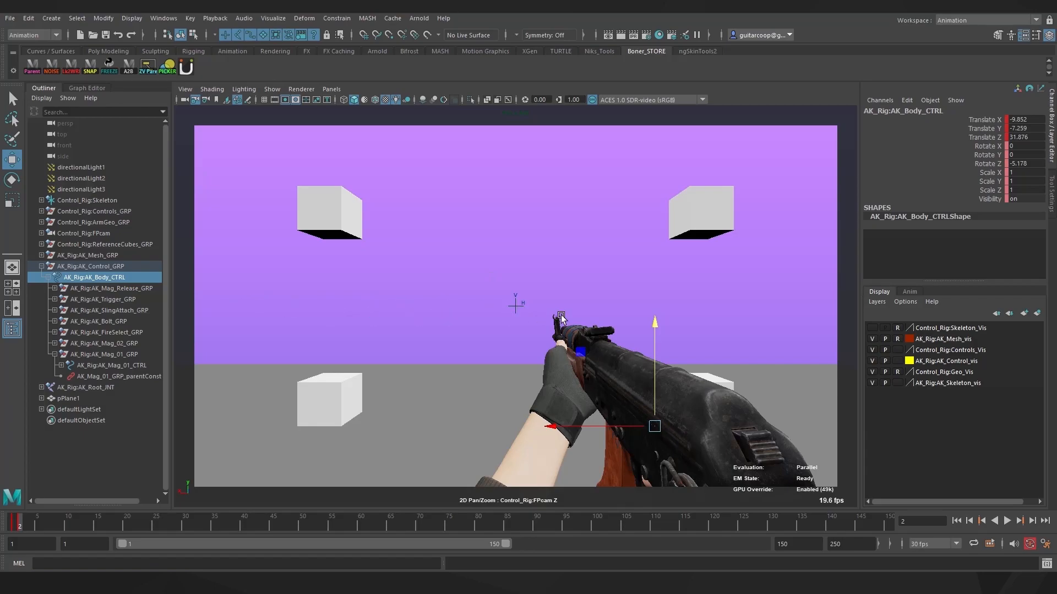
{"action": "left_click_drag", "start_coordinate": [659, 428], "coordinate": [656, 394]}
{"action": "key", "text": "ctrl+z"}
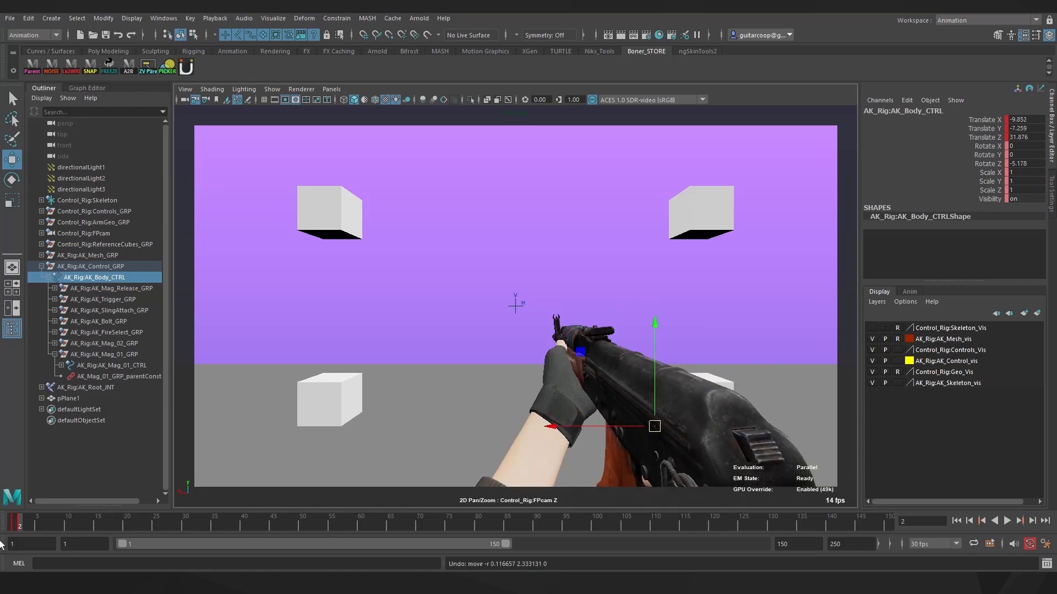
{"action": "key", "text": "alt+v"}
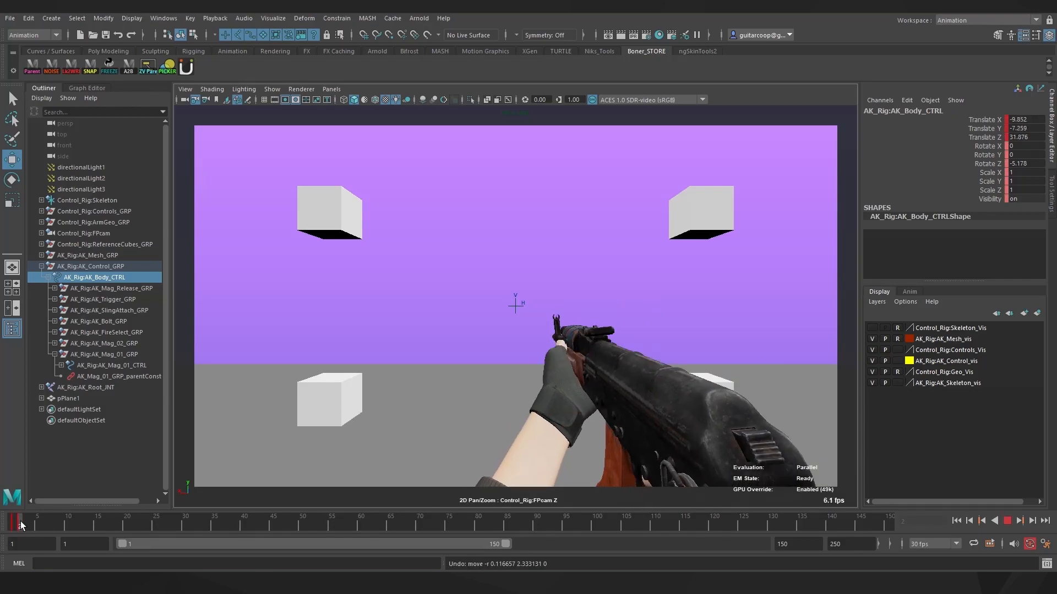
Lower the rifle down-right, tilt it, and pull it back toward the camera
{"action": "key", "text": "e"}
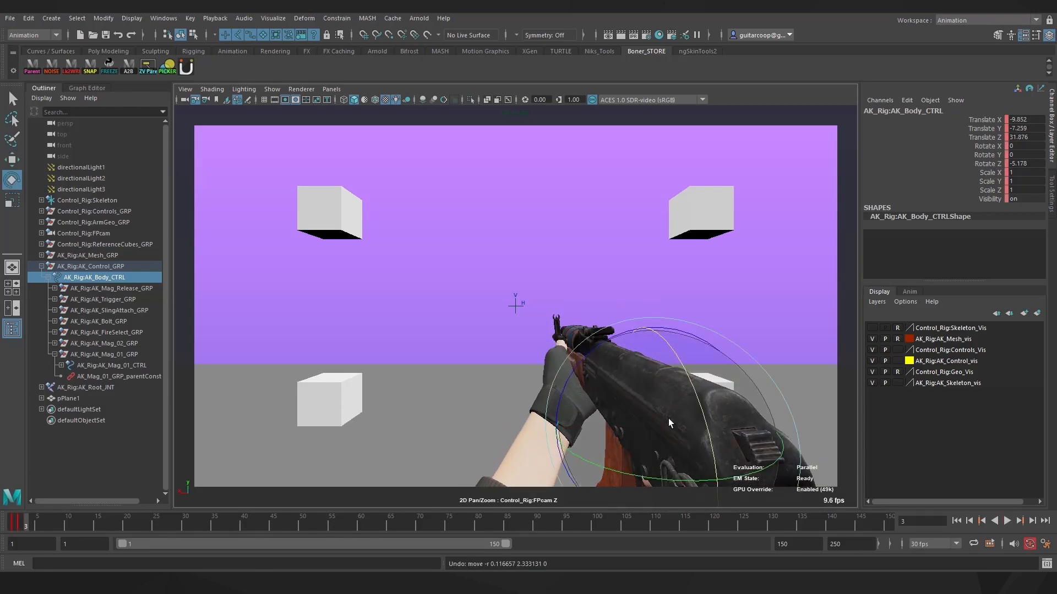
{"action": "key", "text": "w"}
{"action": "mouse_move", "coordinate": [665, 442]}
{"action": "left_mouse_down"}
{"action": "mouse_move", "coordinate": [680, 454]}
{"action": "mouse_move", "coordinate": [650, 430]}
{"action": "mouse_move", "coordinate": [681, 435]}
{"action": "left_mouse_up"}
{"action": "key", "text": "e"}
{"action": "left_click_drag", "start_coordinate": [550, 376], "coordinate": [613, 375]}
{"action": "left_click_drag", "start_coordinate": [760, 392], "coordinate": [664, 414]}
{"action": "left_click", "coordinate": [1025, 138]}
{"action": "middle_click_drag", "start_coordinate": [688, 434], "coordinate": [663, 435]}
{"action": "left_click_drag", "start_coordinate": [653, 437], "coordinate": [651, 438]}
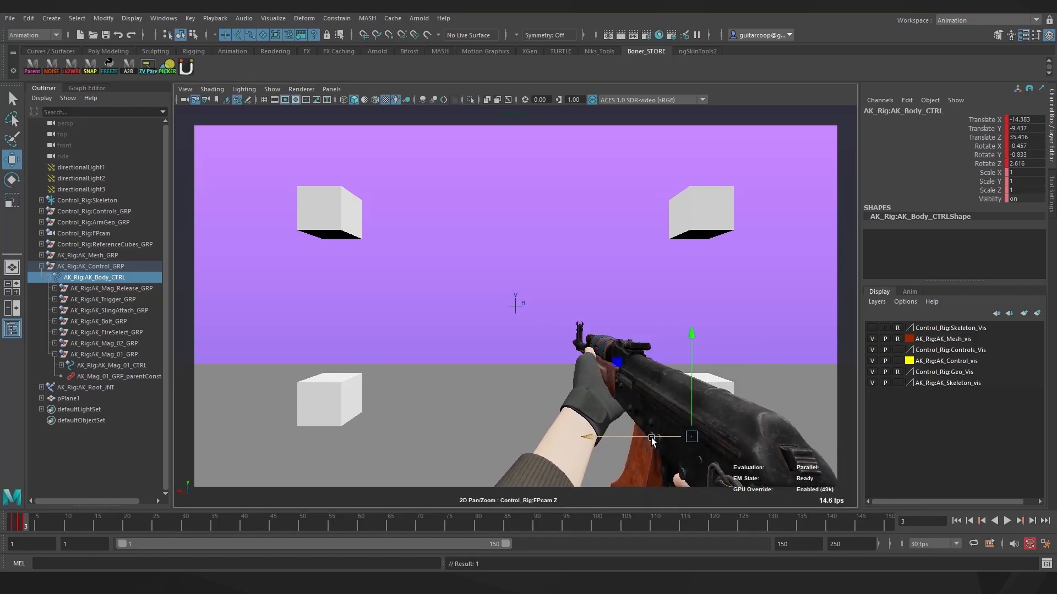
Compare frames 1–3, tilt the rifle on frame 4, and play back the sway
{"action": "left_click", "coordinate": [23, 520]}
{"action": "mouse_move", "coordinate": [22, 523]}
{"action": "left_mouse_down"}
{"action": "mouse_move", "coordinate": [6, 530]}
{"action": "mouse_move", "coordinate": [31, 526]}
{"action": "left_mouse_up"}
{"action": "key", "text": "e"}
{"action": "left_click_drag", "start_coordinate": [516, 384], "coordinate": [615, 381]}
{"action": "key", "text": "w"}
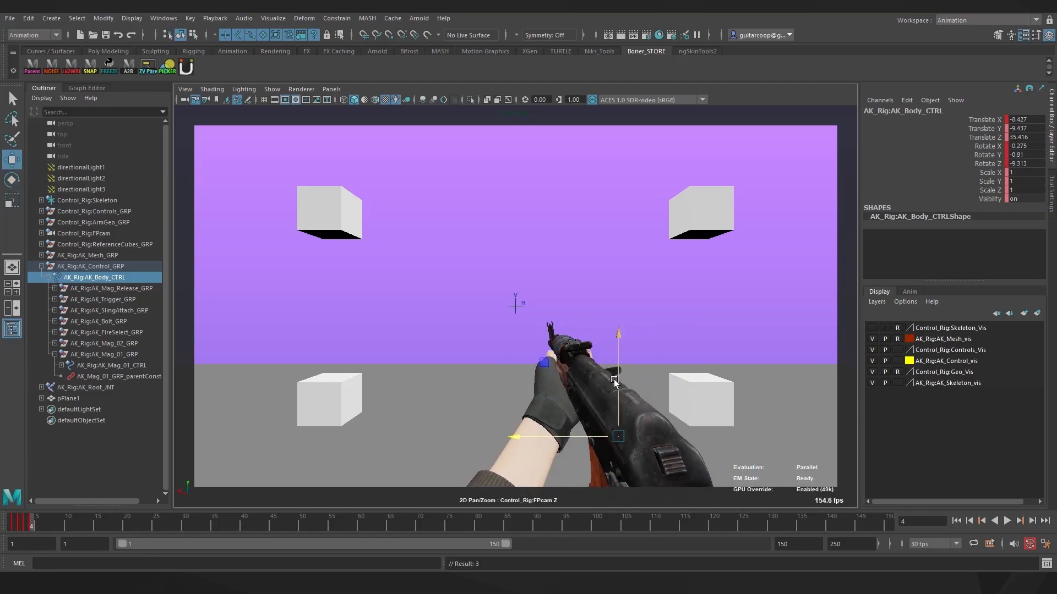
{"action": "key", "text": "alt+v"}
{"action": "key", "text": "alt+v"}
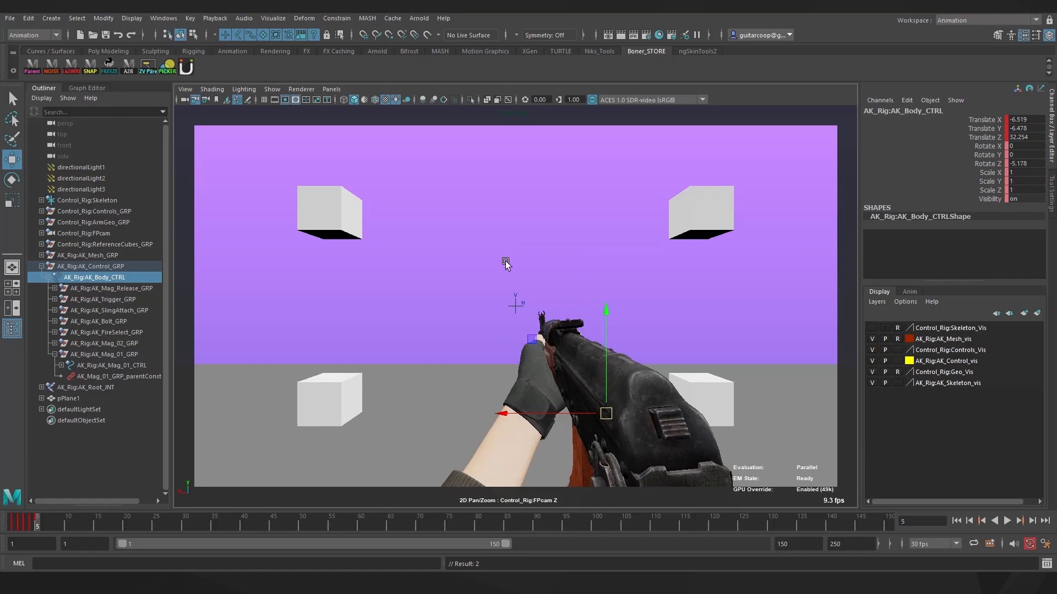
Shift AK_Body_CTRL slightly left to Translate X -6.756, Y -6.478, Z 32.254, Rotate Z -5.178
{"action": "left_click", "coordinate": [460, 294]}
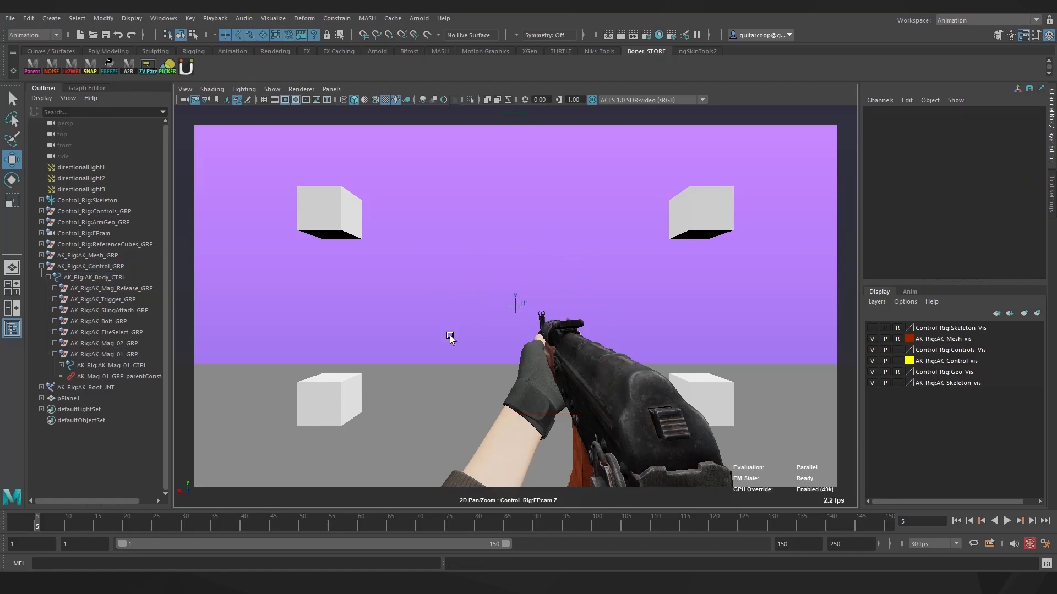
{"action": "left_click", "coordinate": [94, 277]}
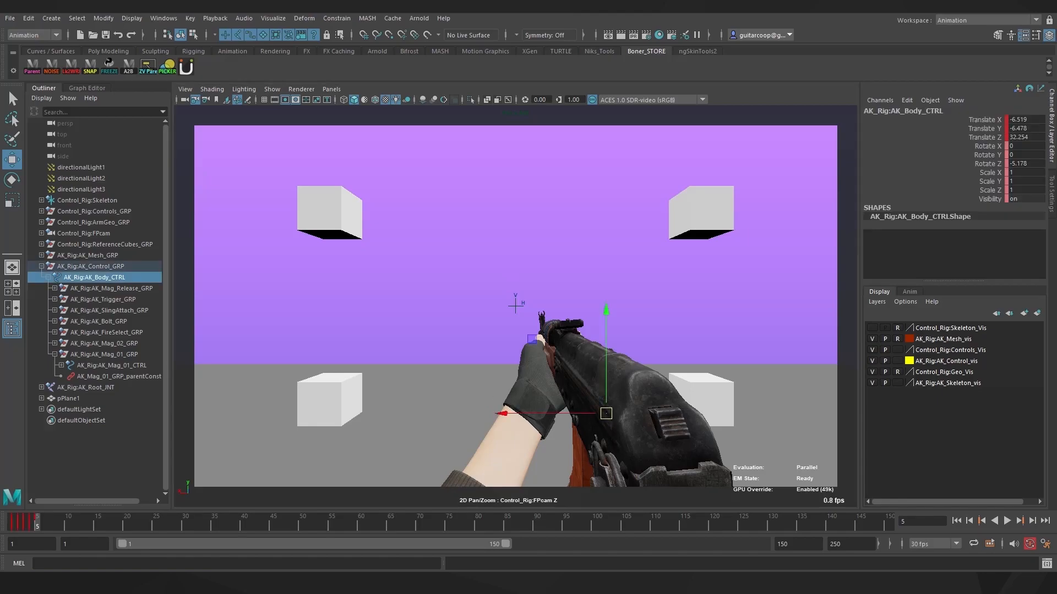
{"action": "left_click_drag", "start_coordinate": [606, 414], "coordinate": [612, 415]}
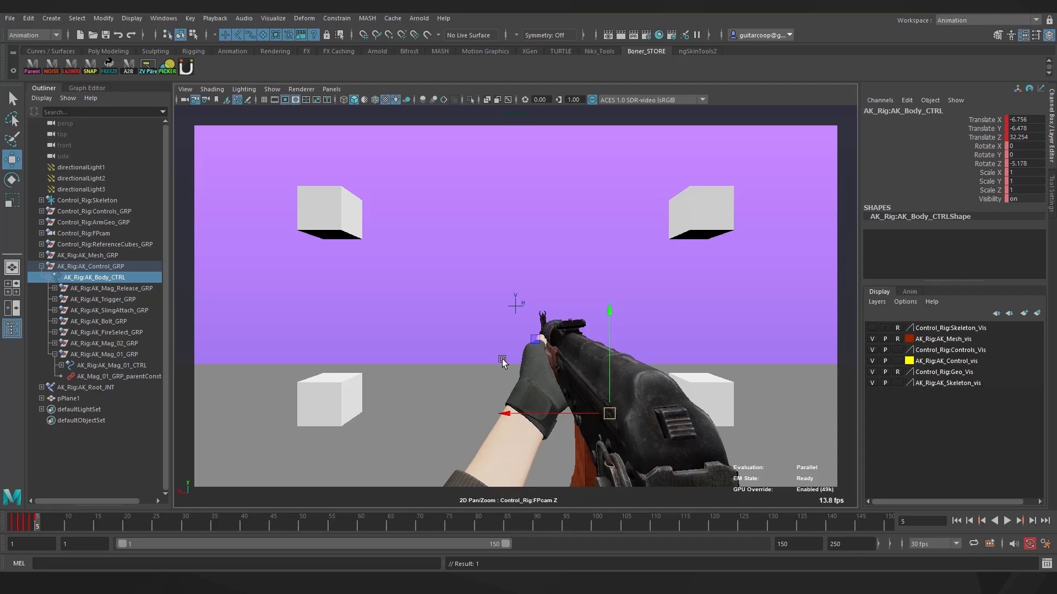
{"action": "left_click", "coordinate": [453, 352]}
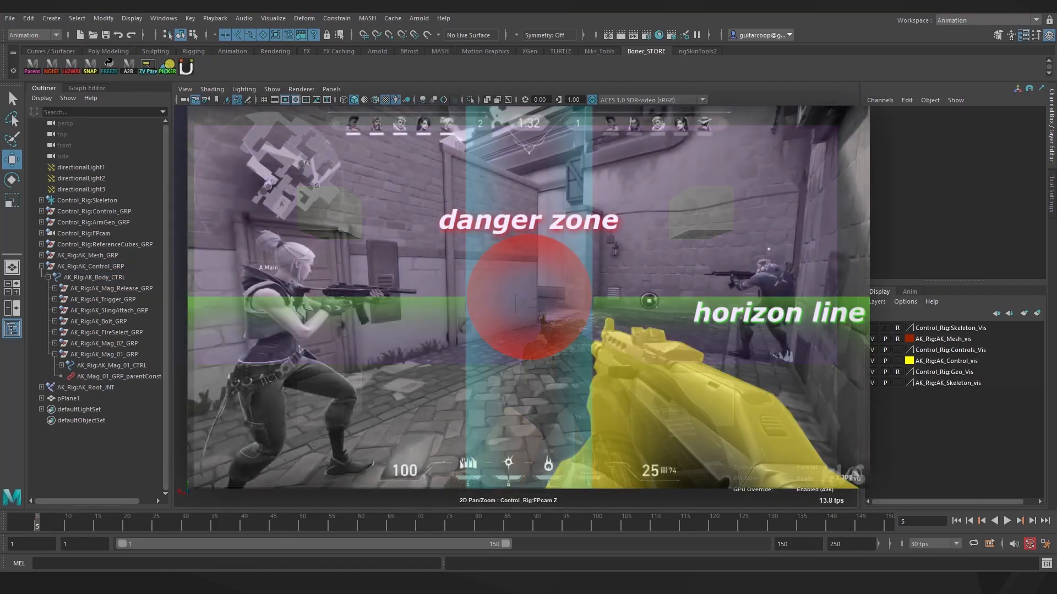
Delete the frame-5 key and drag AK_Body_CTRL left to Translate X -4.028, Y -6.873
{"action": "left_click", "coordinate": [578, 385]}
{"action": "left_click_drag", "start_coordinate": [39, 520], "coordinate": [33, 523]}
{"action": "right_click", "coordinate": [33, 523]}
{"action": "left_click", "coordinate": [80, 348]}
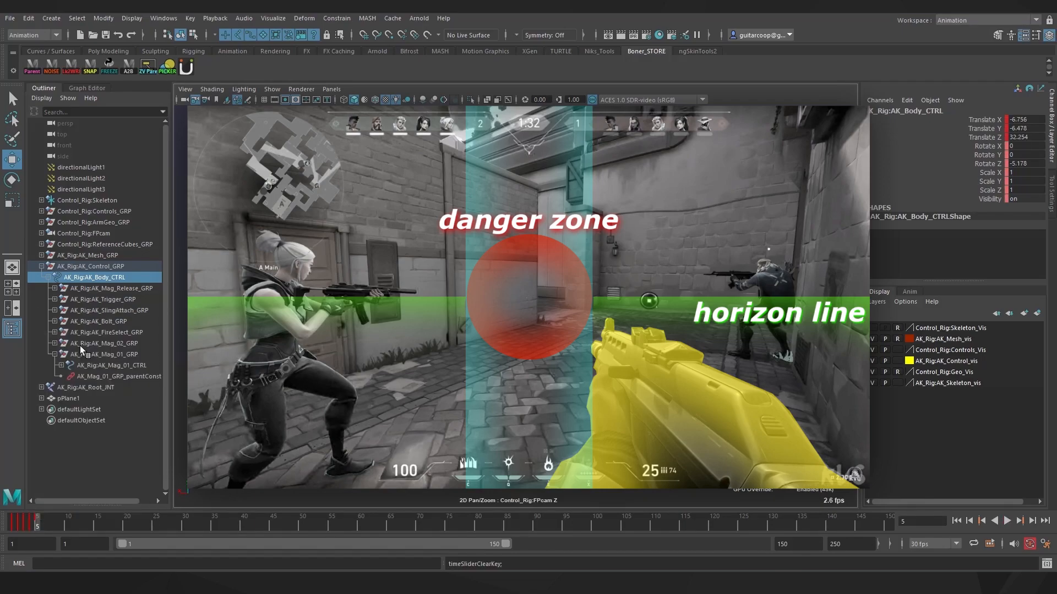
{"action": "left_click_drag", "start_coordinate": [33, 523], "coordinate": [37, 523]}
{"action": "left_click_drag", "start_coordinate": [609, 413], "coordinate": [572, 418]}
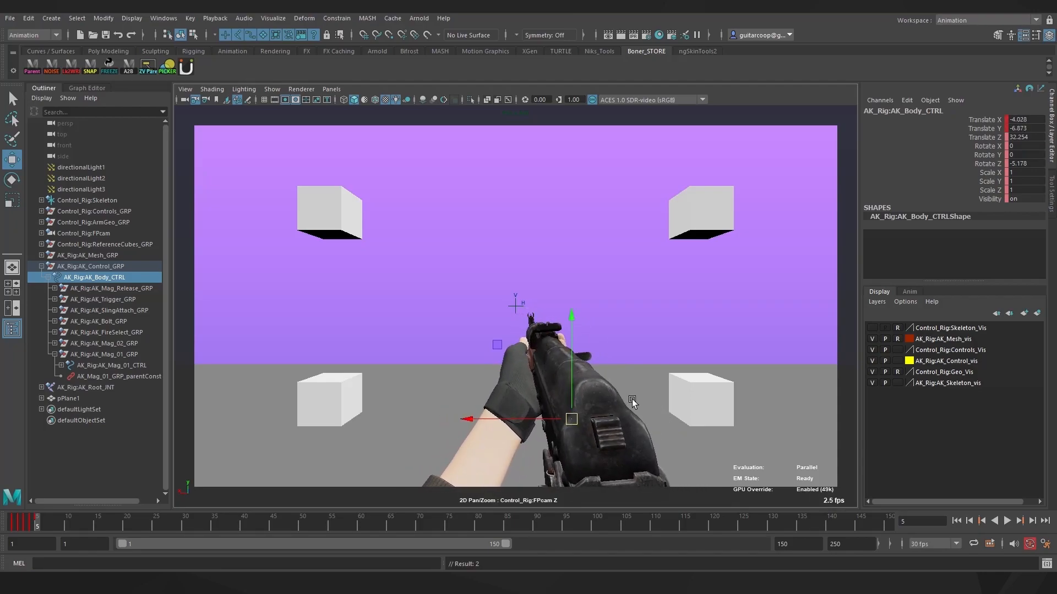
Twist the rifle to Rotate Z -46.526 and move it toward centre at X -2.012, Y -8.257
{"action": "left_click_drag", "start_coordinate": [572, 419], "coordinate": [547, 432]}
{"action": "key", "text": "e"}
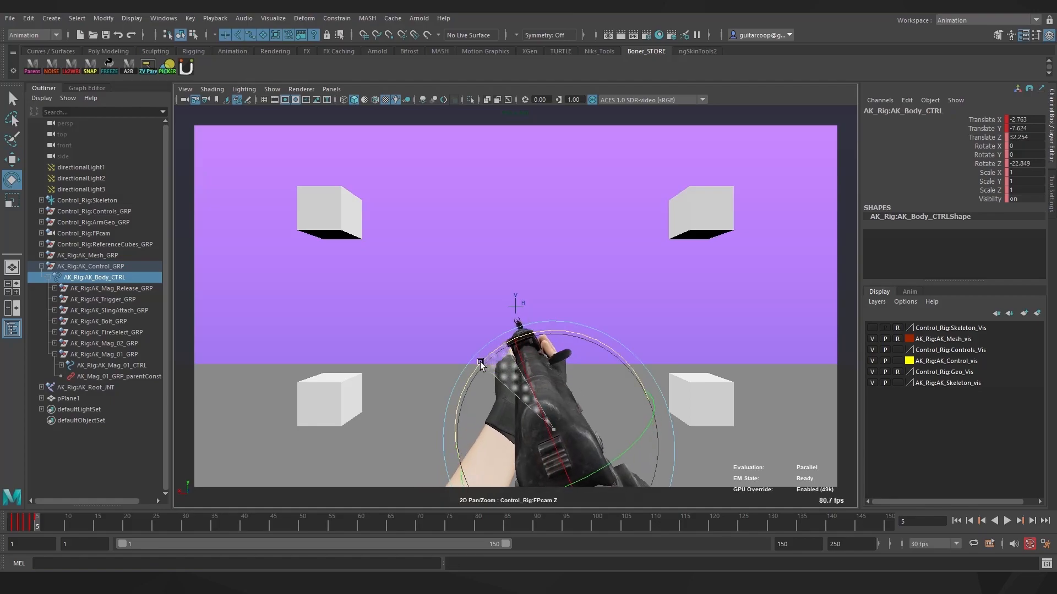
{"action": "left_click_drag", "start_coordinate": [468, 381], "coordinate": [460, 408]}
{"action": "key", "text": "w"}
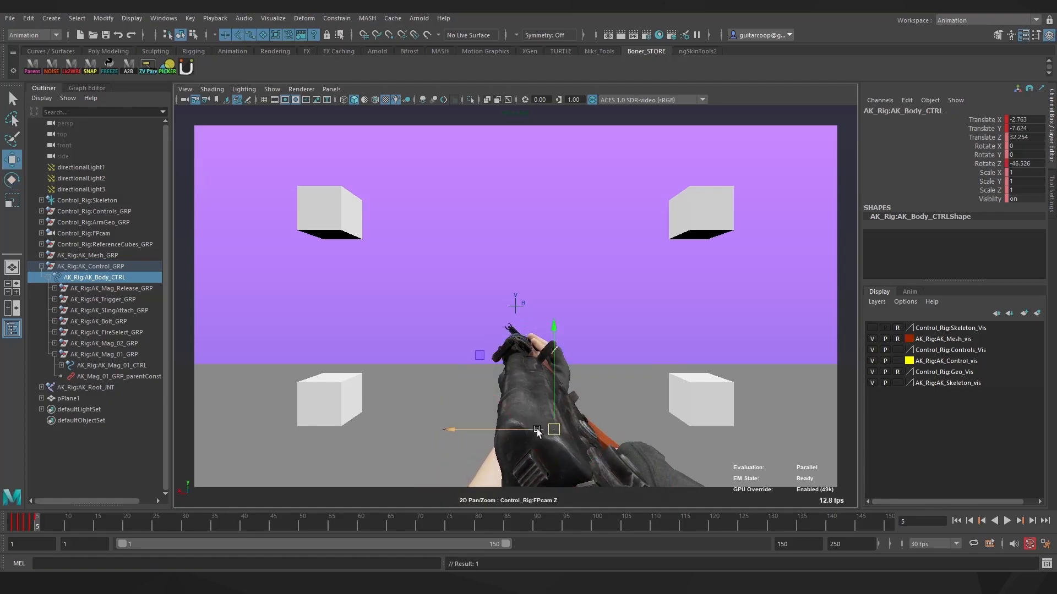
{"action": "left_click_drag", "start_coordinate": [553, 428], "coordinate": [541, 427]}
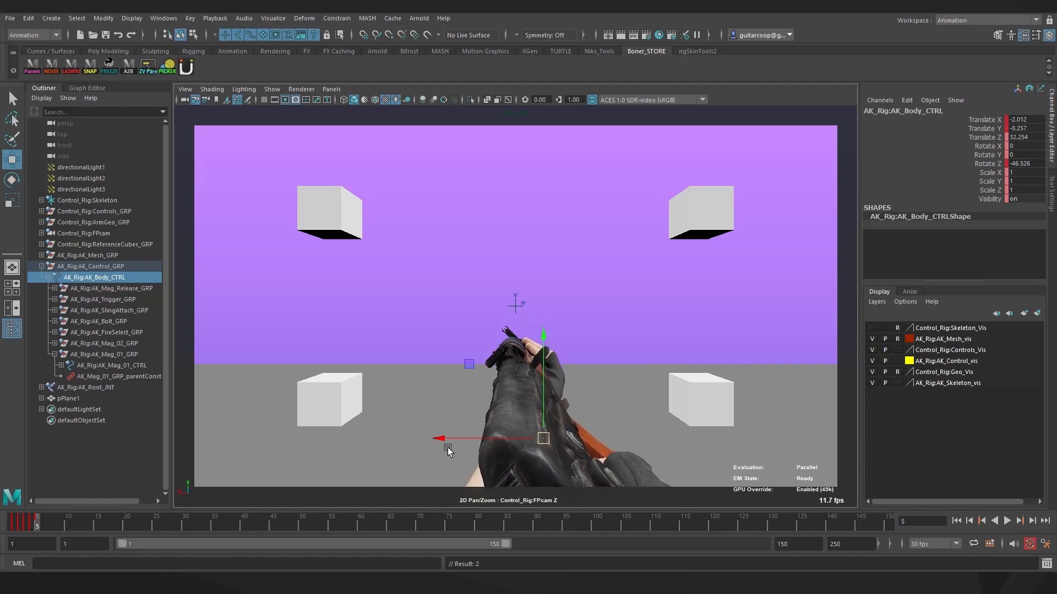
{"action": "left_click", "coordinate": [551, 342]}
Move the left wrist control so the hand sits beside the rifle
{"action": "key", "text": "e"}
{"action": "key", "text": "w"}
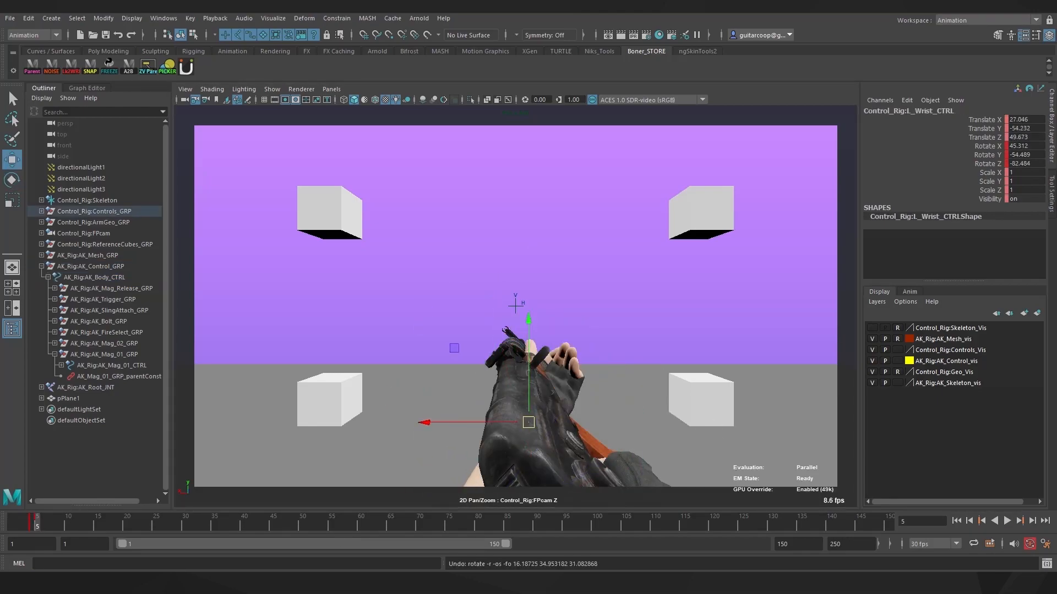
{"action": "left_click_drag", "start_coordinate": [526, 424], "coordinate": [495, 426]}
{"action": "key", "text": "e"}
{"action": "key", "text": "w"}
{"action": "key", "text": "e"}
{"action": "key", "text": "q"}
Curl the left middle and ring finger controls around the rifle grip
{"action": "left_click", "coordinate": [112, 365], "text": "ctrl"}
{"action": "key", "text": "s"}
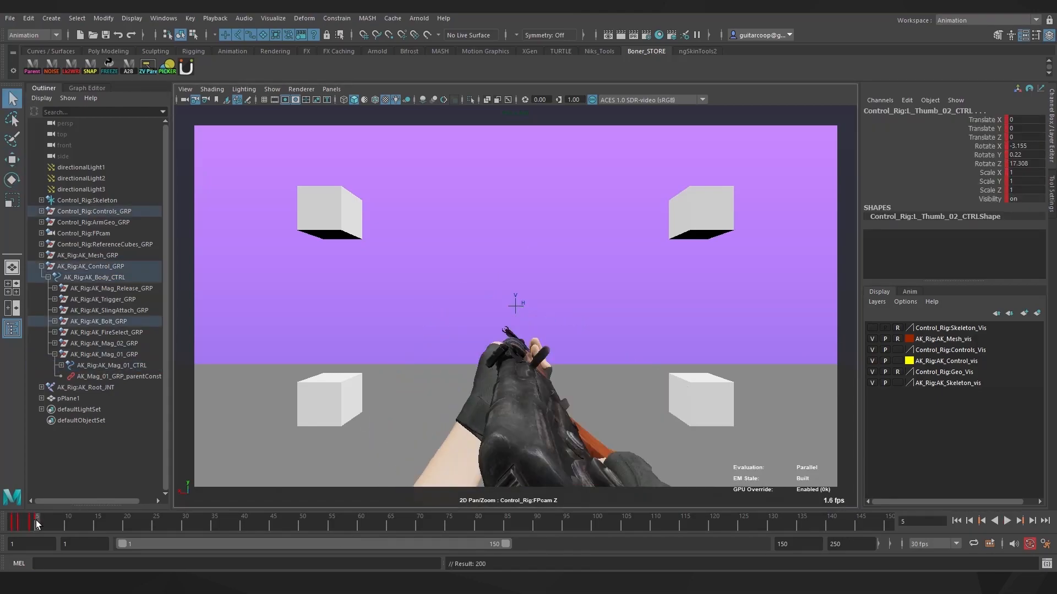
{"action": "left_click", "coordinate": [487, 401]}
{"action": "key", "text": "e"}
{"action": "left_click", "coordinate": [490, 385]}
{"action": "key", "text": "q"}
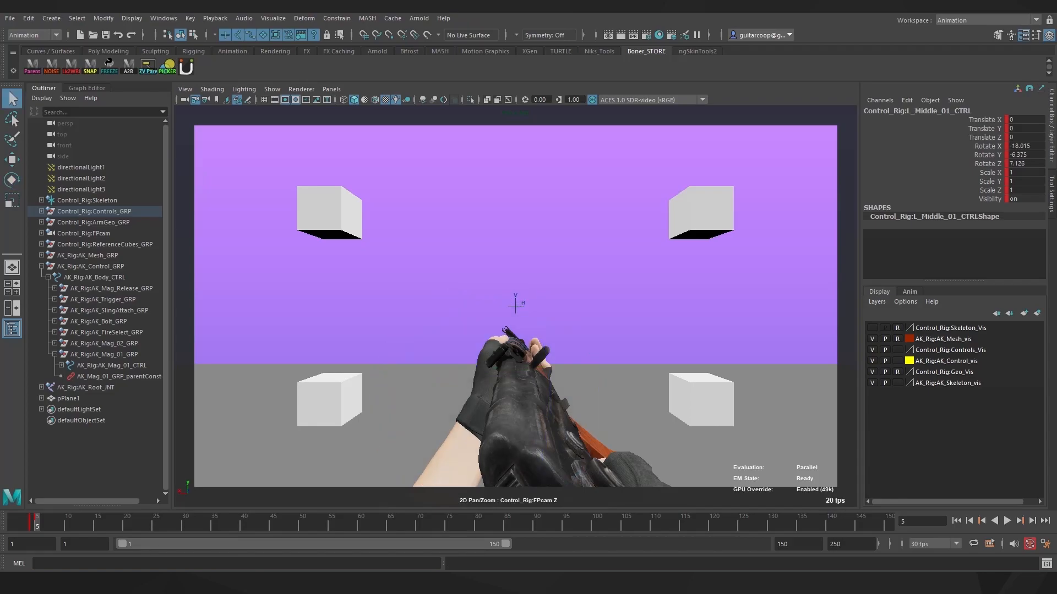
{"action": "left_click", "coordinate": [501, 385]}
{"action": "key", "text": "e"}
{"action": "left_click_drag", "start_coordinate": [438, 325], "coordinate": [423, 344]}
{"action": "key", "text": "q"}
{"action": "left_click", "coordinate": [523, 362]}
{"action": "key", "text": "e"}
{"action": "left_click", "coordinate": [542, 357]}
{"action": "left_click_drag", "start_coordinate": [572, 260], "coordinate": [578, 269]}
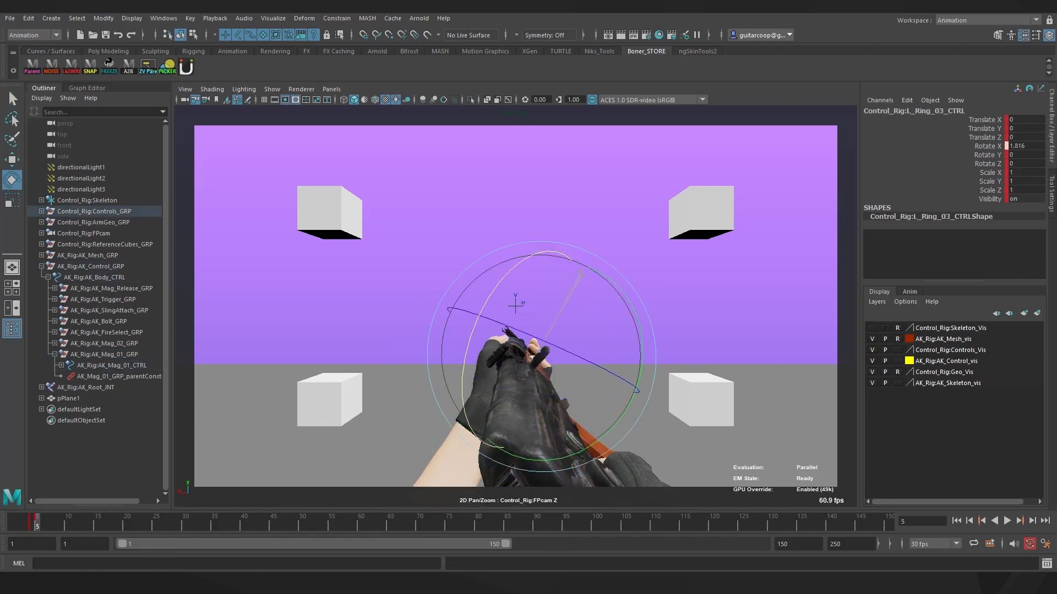
Adjust the remaining left finger controls, including the pinkie and index fingertip
{"action": "left_click", "coordinate": [512, 362]}
{"action": "left_click", "coordinate": [514, 396]}
{"action": "left_click", "coordinate": [529, 397]}
{"action": "key", "text": "q"}
{"action": "left_click", "coordinate": [549, 373]}
{"action": "key", "text": "e"}
{"action": "left_click", "coordinate": [540, 399]}
{"action": "key", "text": "q"}
{"action": "left_click", "coordinate": [552, 367]}
{"action": "key", "text": "e"}
{"action": "left_click", "coordinate": [543, 359]}
{"action": "key", "text": "q"}
{"action": "left_click", "coordinate": [534, 368]}
{"action": "key", "text": "e"}
{"action": "key", "text": "q"}
{"action": "left_click", "coordinate": [542, 359]}
{"action": "key", "text": "e"}
{"action": "key", "text": "q"}
{"action": "left_click", "coordinate": [471, 408]}
Rotate the left thumb base control to wrap the thumb around the rifle
{"action": "left_click", "coordinate": [487, 401]}
{"action": "key", "text": "e"}
{"action": "left_click_drag", "start_coordinate": [503, 325], "coordinate": [508, 358]}
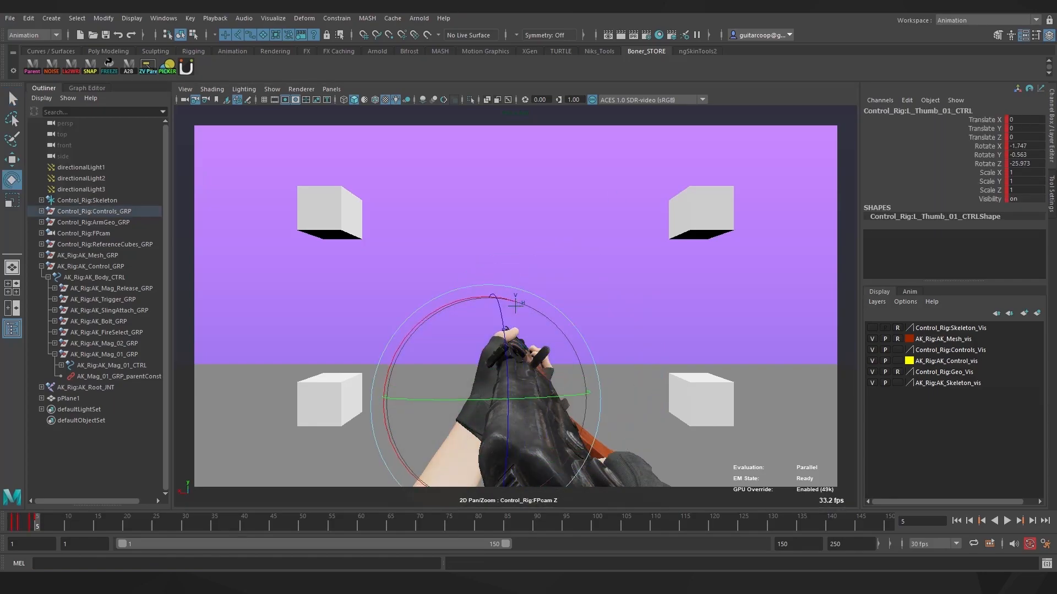
{"action": "left_click", "coordinate": [507, 354]}
{"action": "key", "text": "q"}
At frame 6, pose AK_Body_CTRL to Translate X -8.608, Y -7.842, Rotate Z -8.88
{"action": "key", "text": "ctrl+s"}
{"action": "left_click", "coordinate": [468, 326]}
{"action": "key", "text": "e"}
{"action": "key", "text": "alt+period"}
{"action": "mouse_move", "coordinate": [585, 356]}
{"action": "left_mouse_down"}
{"action": "mouse_move", "coordinate": [579, 362]}
{"action": "mouse_move", "coordinate": [588, 354]}
{"action": "left_mouse_up"}
{"action": "key", "text": "w"}
{"action": "mouse_move", "coordinate": [673, 445]}
{"action": "left_mouse_down"}
{"action": "mouse_move", "coordinate": [633, 434]}
{"action": "mouse_move", "coordinate": [653, 451]}
{"action": "left_mouse_up"}
{"action": "key", "text": "e"}
{"action": "left_click_drag", "start_coordinate": [568, 360], "coordinate": [556, 348]}
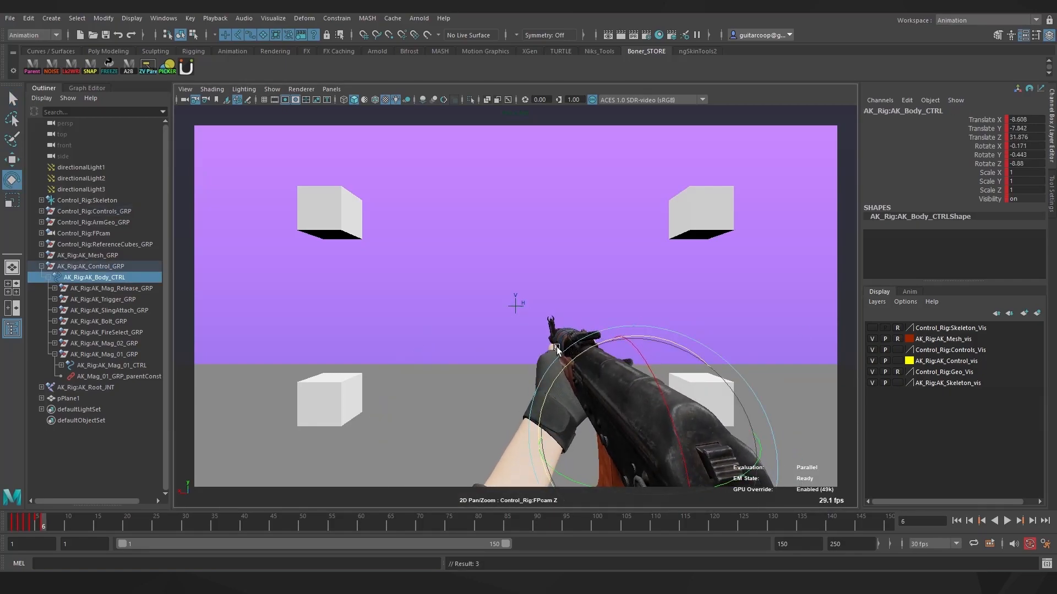
Key the pose at frame 7, then roll and reposition the rifle
{"action": "left_click", "coordinate": [49, 524]}
{"action": "key", "text": "s"}
{"action": "left_click_drag", "start_coordinate": [552, 400], "coordinate": [660, 456]}
{"action": "key", "text": "w"}
{"action": "left_click_drag", "start_coordinate": [578, 370], "coordinate": [567, 359]}
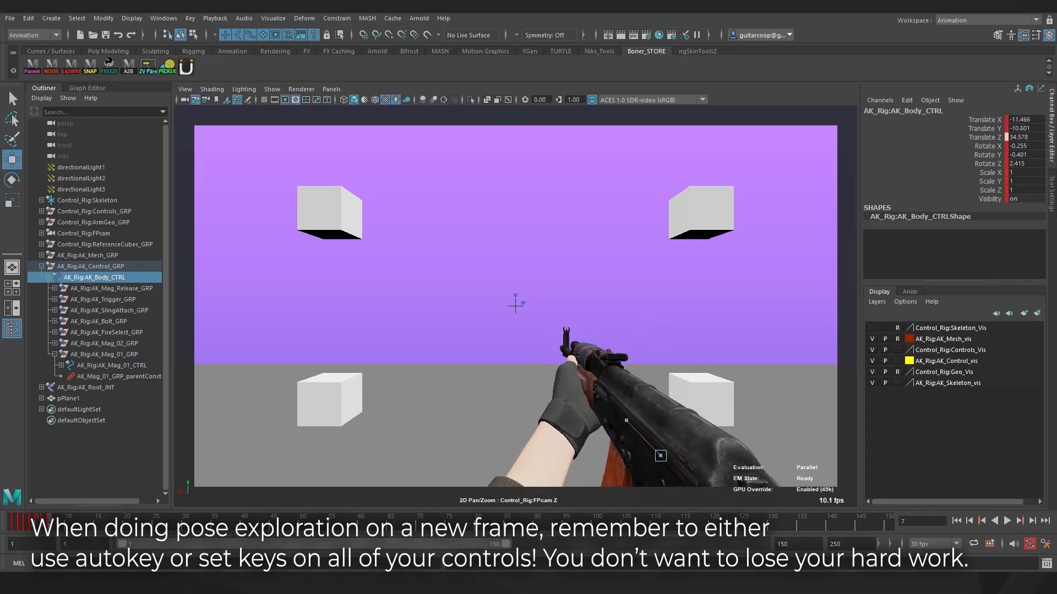
{"action": "key", "text": "alt+comma"}
{"action": "left_click_drag", "start_coordinate": [531, 437], "coordinate": [568, 437]}
{"action": "left_click_drag", "start_coordinate": [640, 404], "coordinate": [640, 378]}
Play back the animation twice, stopping at frame 8
{"action": "key", "text": "alt+v"}
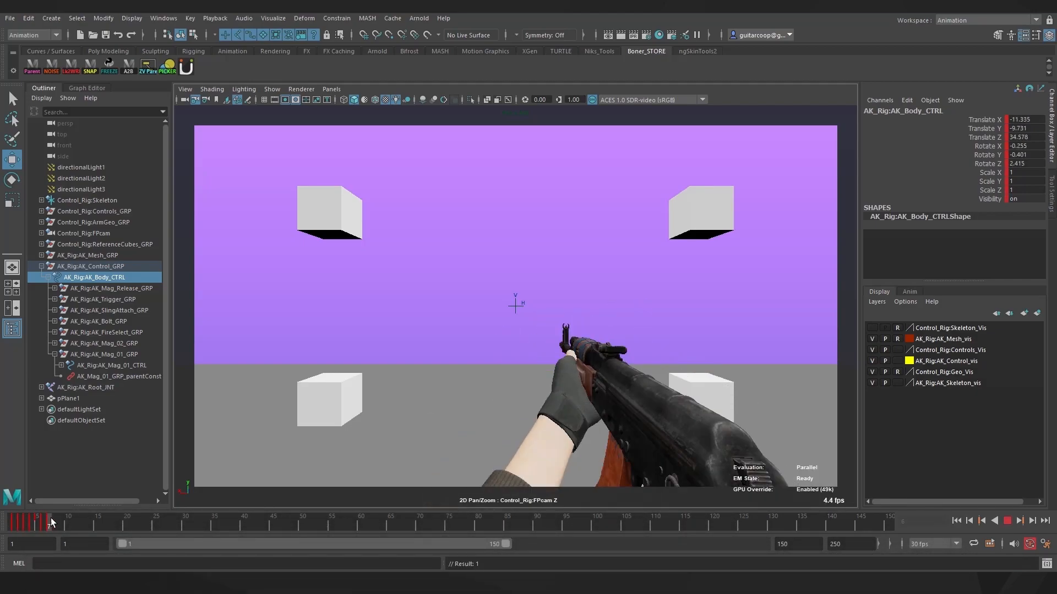
{"action": "key", "text": "alt+v"}
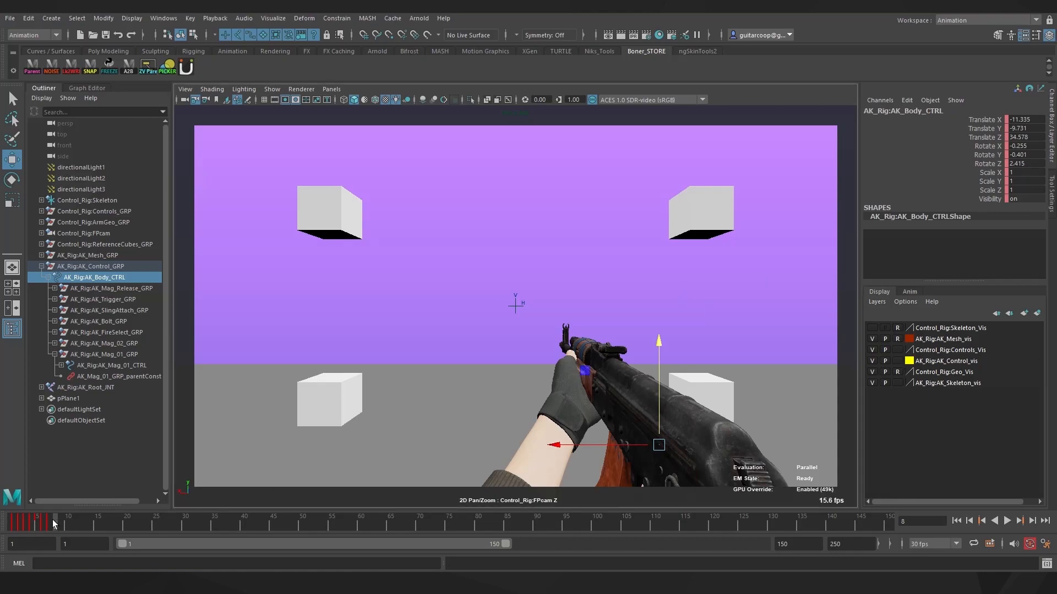
{"action": "key", "text": "alt+v"}
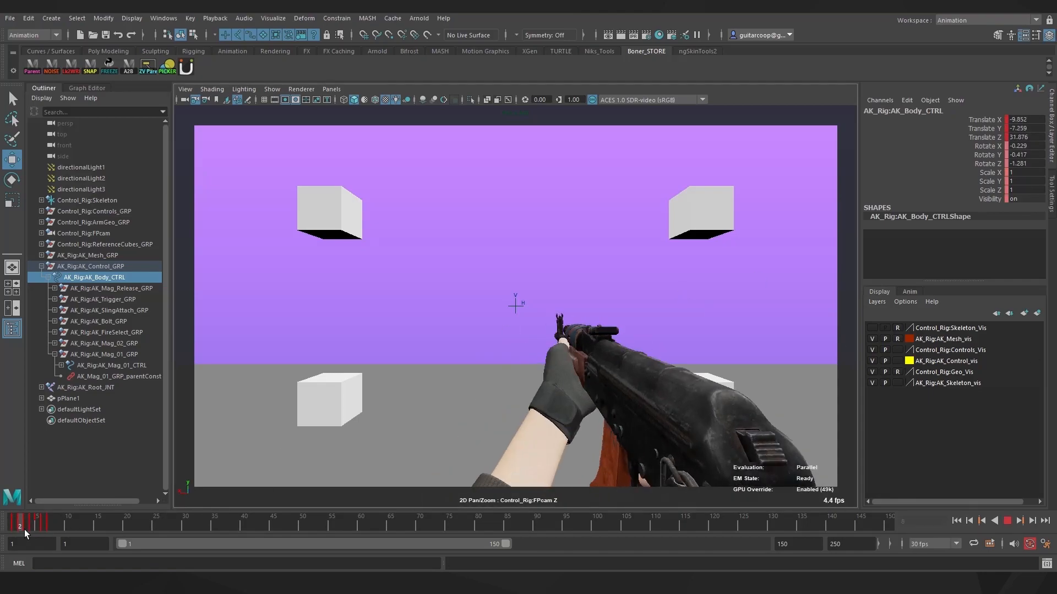
{"action": "key", "text": "alt+v"}
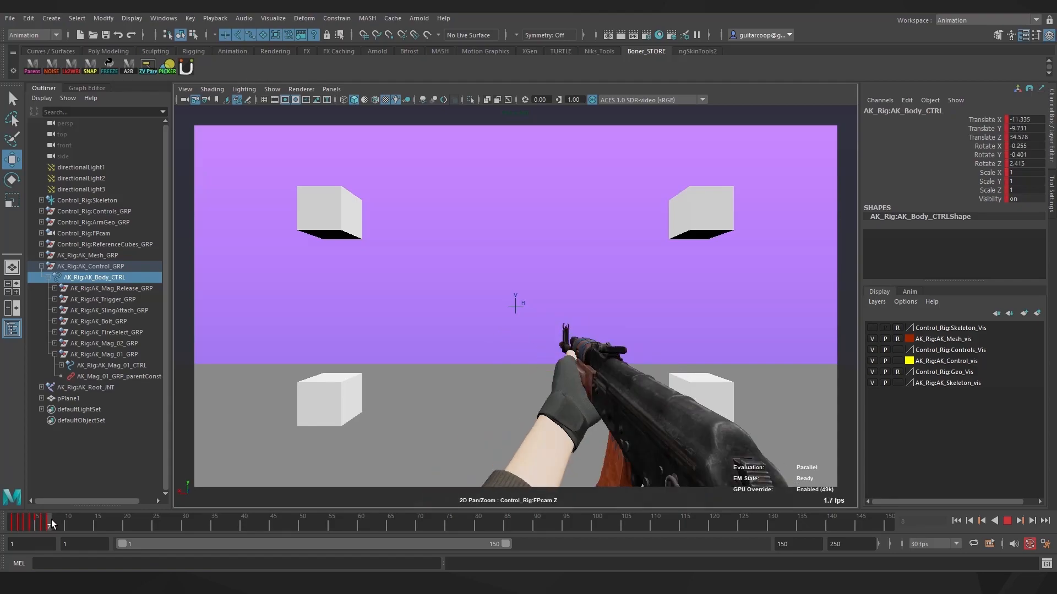
Zero AK_Body_CTRL's Rotate X, Y and Z in the Channel Box and reposition the rifle
{"action": "key", "text": "e"}
{"action": "left_click_drag", "start_coordinate": [1024, 146], "coordinate": [1024, 163]}
{"action": "type", "text": "0"}
{"action": "key", "text": "Return"}
{"action": "key", "text": "w"}
{"action": "left_click_drag", "start_coordinate": [633, 403], "coordinate": [613, 413]}
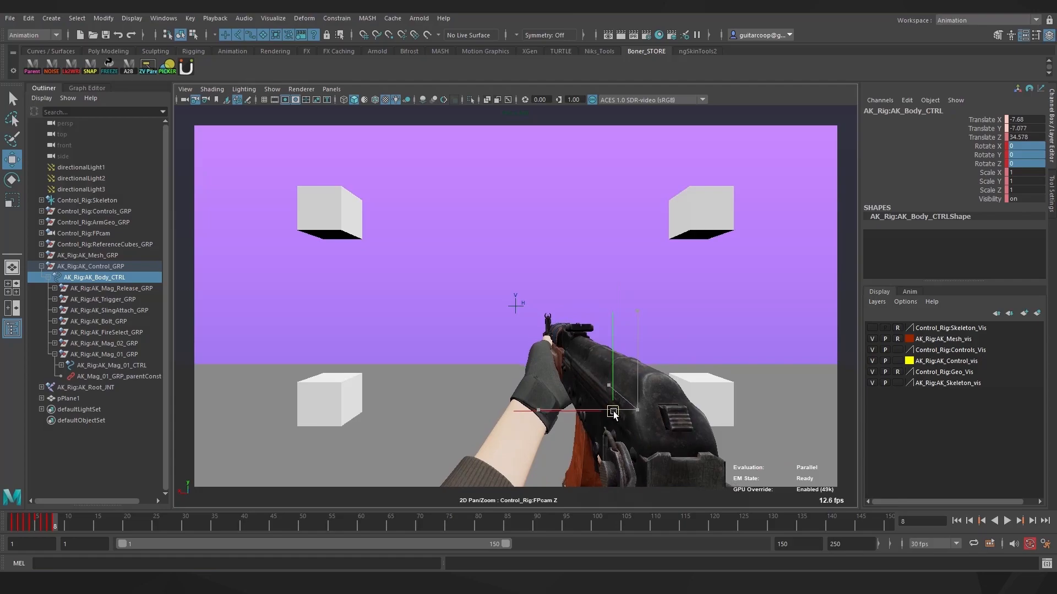
Turn L_Wrist_CTRL toward the grip and move the left hand onto the rifle
{"action": "key", "text": "e"}
{"action": "left_click_drag", "start_coordinate": [524, 326], "coordinate": [541, 352]}
{"action": "left_click_drag", "start_coordinate": [552, 441], "coordinate": [554, 462]}
{"action": "key", "text": "w"}
{"action": "mouse_move", "coordinate": [542, 394]}
{"action": "left_mouse_down"}
{"action": "mouse_move", "coordinate": [557, 410]}
{"action": "mouse_move", "coordinate": [552, 404]}
{"action": "left_mouse_up"}
{"action": "key", "text": "q"}
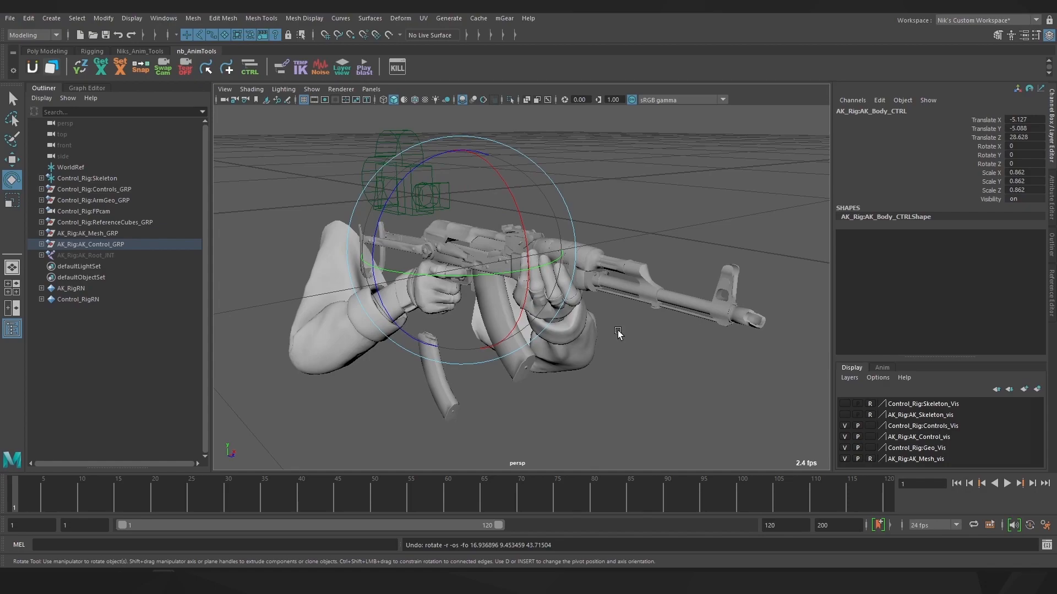
Test-rotate AK_Body_CTRL, undo back to zero rotation, and bring up the rotate axis-mode menu
{"action": "left_click_drag", "start_coordinate": [450, 341], "coordinate": [396, 347]}
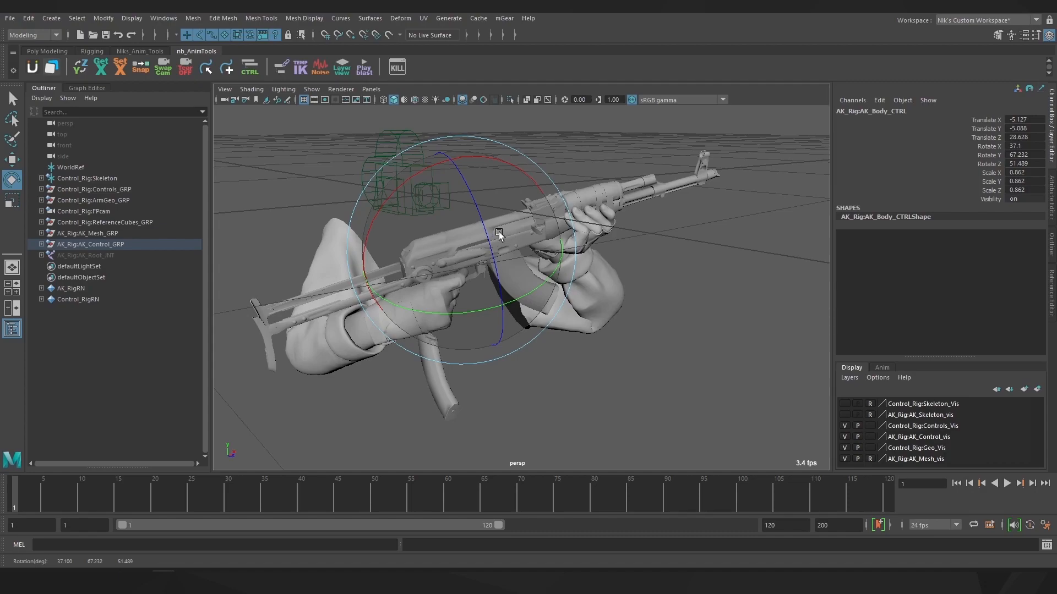
{"action": "key", "text": "ctrl+z"}
{"action": "key", "text": "ctrl+z"}
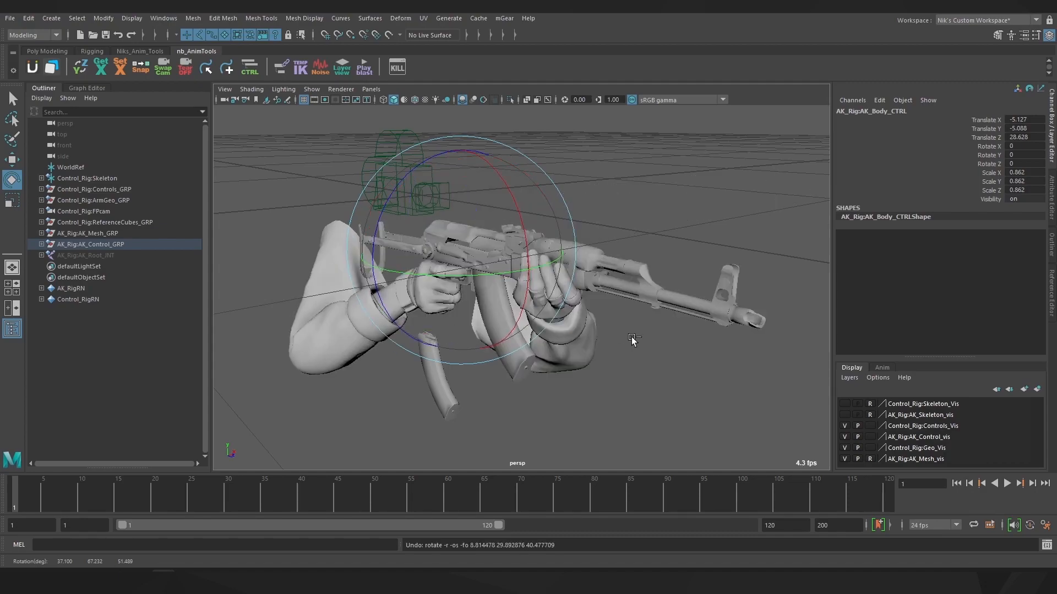
{"action": "key", "text": "e"}
{"action": "left_click", "coordinate": [503, 243]}
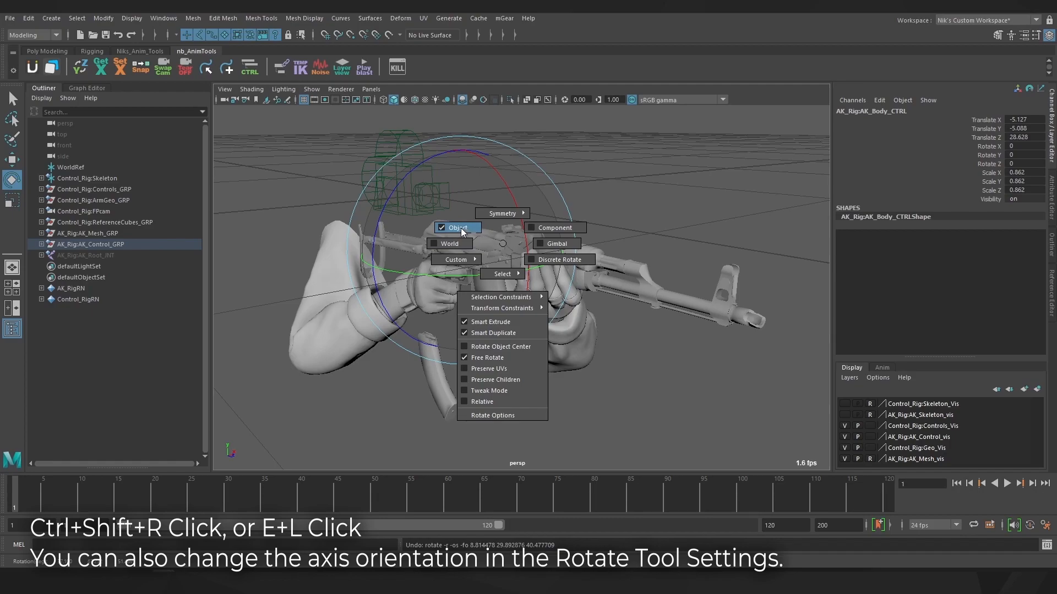
Use Gimbal axes to test Y rotations of the rifle, undo to level, and orbit to a three-quarter view
{"action": "left_click", "coordinate": [556, 244]}
{"action": "left_click_drag", "start_coordinate": [394, 268], "coordinate": [636, 288]}
{"action": "mouse_move", "coordinate": [503, 306]}
{"action": "left_mouse_down"}
{"action": "mouse_move", "coordinate": [429, 319]}
{"action": "mouse_move", "coordinate": [453, 301]}
{"action": "mouse_move", "coordinate": [503, 302]}
{"action": "mouse_move", "coordinate": [423, 319]}
{"action": "mouse_move", "coordinate": [514, 295]}
{"action": "left_mouse_up"}
{"action": "key", "text": "ctrl+z"}
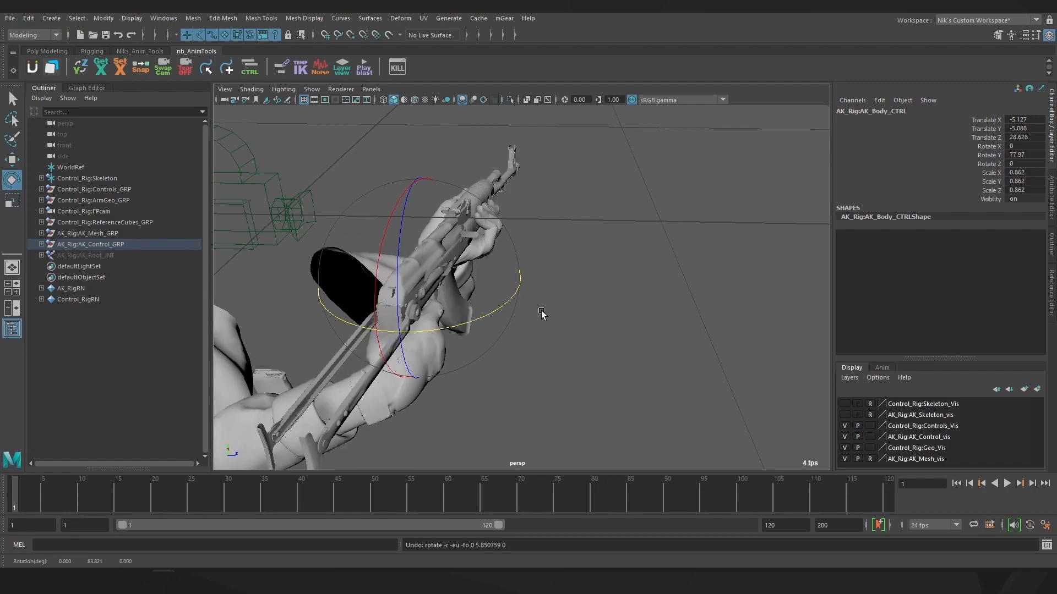
{"action": "key", "text": "ctrl+z"}
{"action": "left_click_drag", "start_coordinate": [614, 348], "coordinate": [524, 306], "text": "alt"}
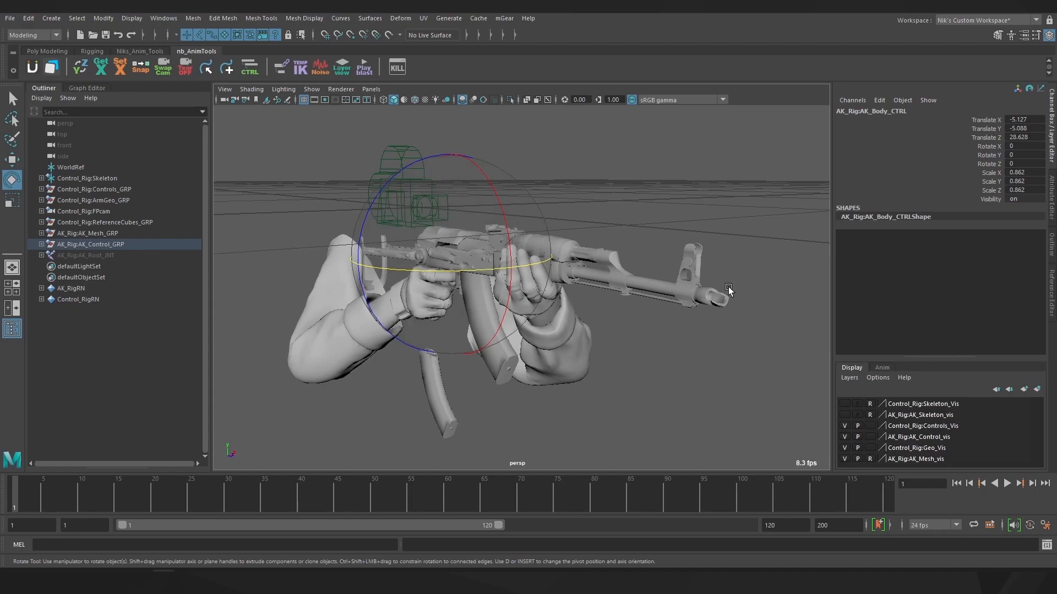
Inspect AK_Body_CTRL's Rotate Order list in the Attribute Editor, leaving it at xyz
{"action": "left_click", "coordinate": [1051, 196]}
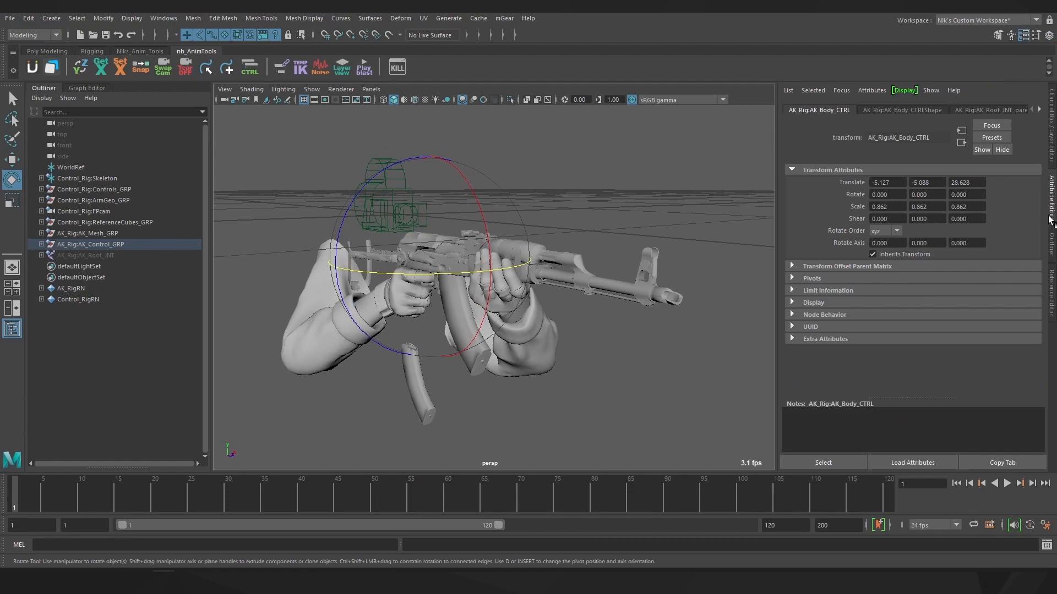
{"action": "left_click", "coordinate": [896, 231]}
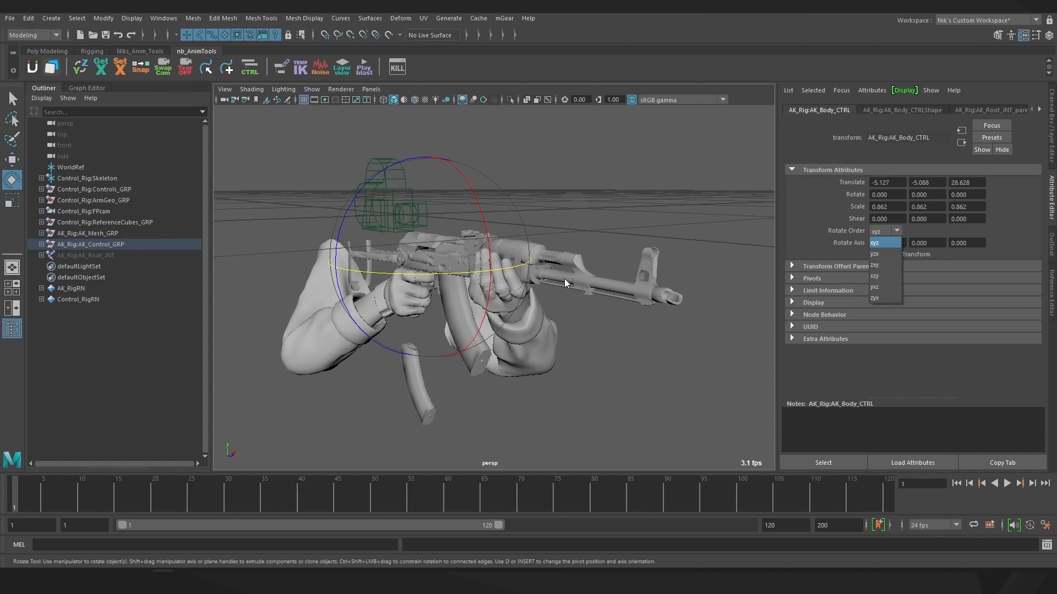
{"action": "left_click", "coordinate": [357, 215]}
Test-rotate the rifle, undo the rotations, and reopen the Rotate Order dropdown
{"action": "left_click_drag", "start_coordinate": [357, 212], "coordinate": [425, 136]}
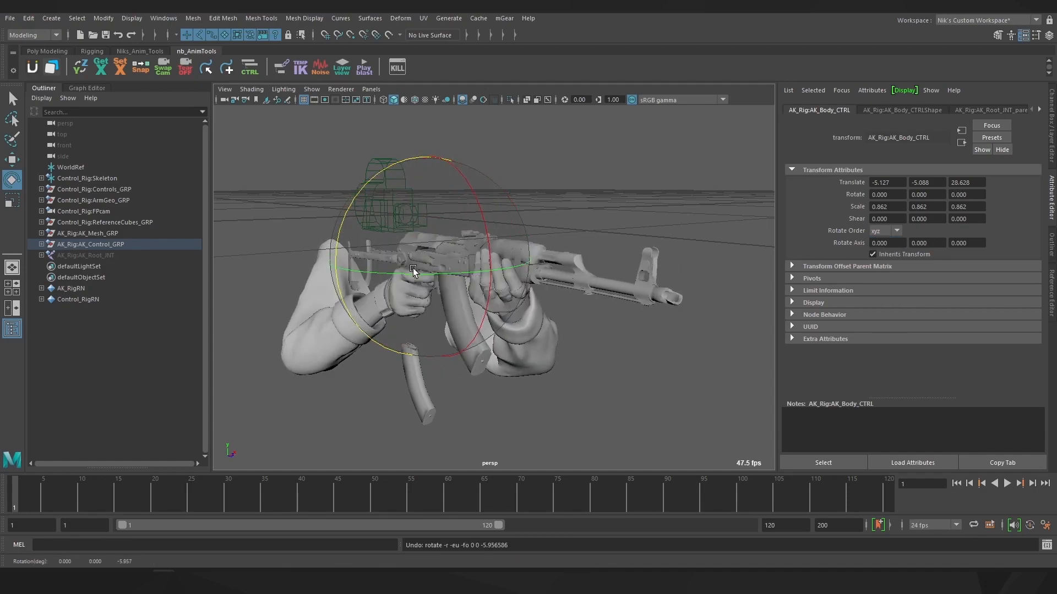
{"action": "left_click_drag", "start_coordinate": [486, 237], "coordinate": [489, 270]}
{"action": "key", "text": "ctrl+z"}
{"action": "mouse_move", "coordinate": [398, 272]}
{"action": "left_mouse_down"}
{"action": "mouse_move", "coordinate": [435, 278]}
{"action": "mouse_move", "coordinate": [394, 285]}
{"action": "left_mouse_up"}
{"action": "key", "text": "ctrl+z"}
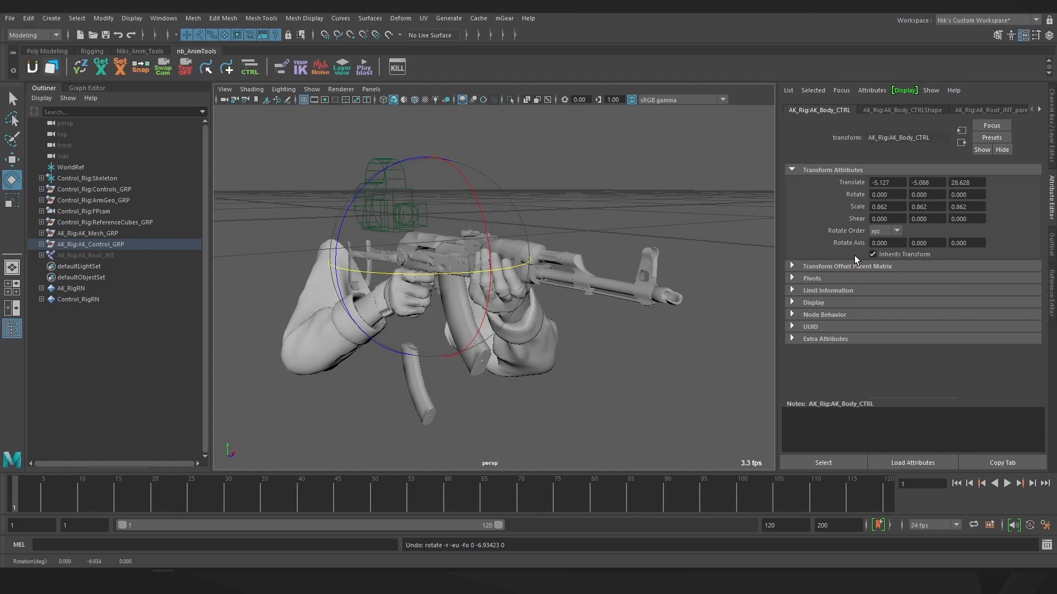
{"action": "left_click", "coordinate": [892, 232]}
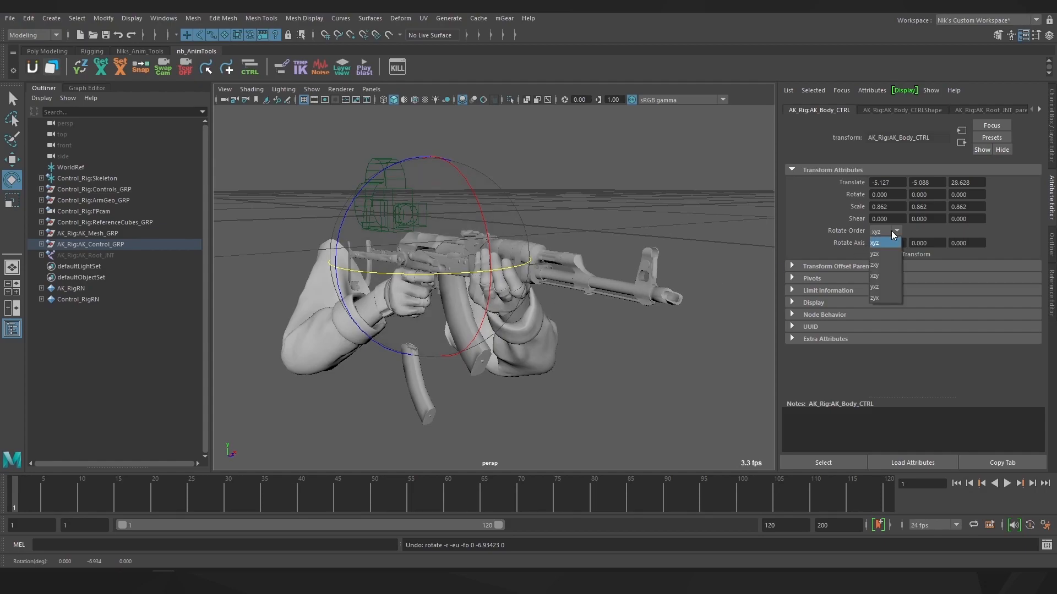
Set Rotate Order to zxy and test swings on X, Y and Z, undoing back to level
{"action": "left_click", "coordinate": [887, 266]}
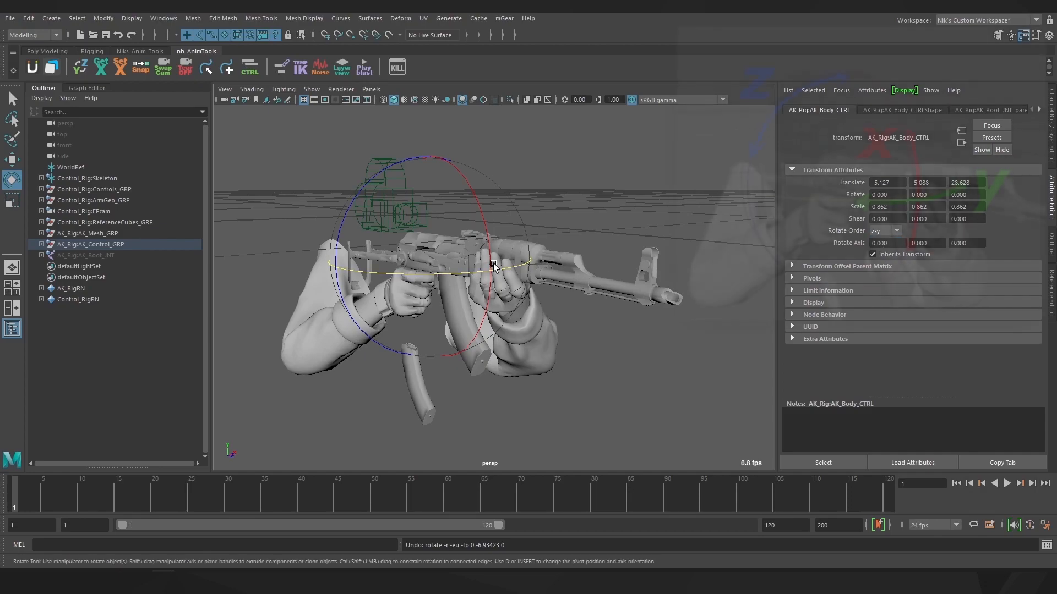
{"action": "left_click_drag", "start_coordinate": [392, 202], "coordinate": [473, 147]}
{"action": "left_click_drag", "start_coordinate": [368, 305], "coordinate": [525, 289]}
{"action": "mouse_move", "coordinate": [479, 175]}
{"action": "left_mouse_down"}
{"action": "mouse_move", "coordinate": [551, 283]}
{"action": "mouse_move", "coordinate": [477, 177]}
{"action": "left_mouse_up"}
{"action": "left_click_drag", "start_coordinate": [418, 230], "coordinate": [450, 302]}
{"action": "key", "text": "ctrl+z"}
{"action": "key", "text": "ctrl+z"}
{"action": "key", "text": "ctrl+z"}
{"action": "key", "text": "ctrl+z"}
{"action": "key", "text": "ctrl+z"}
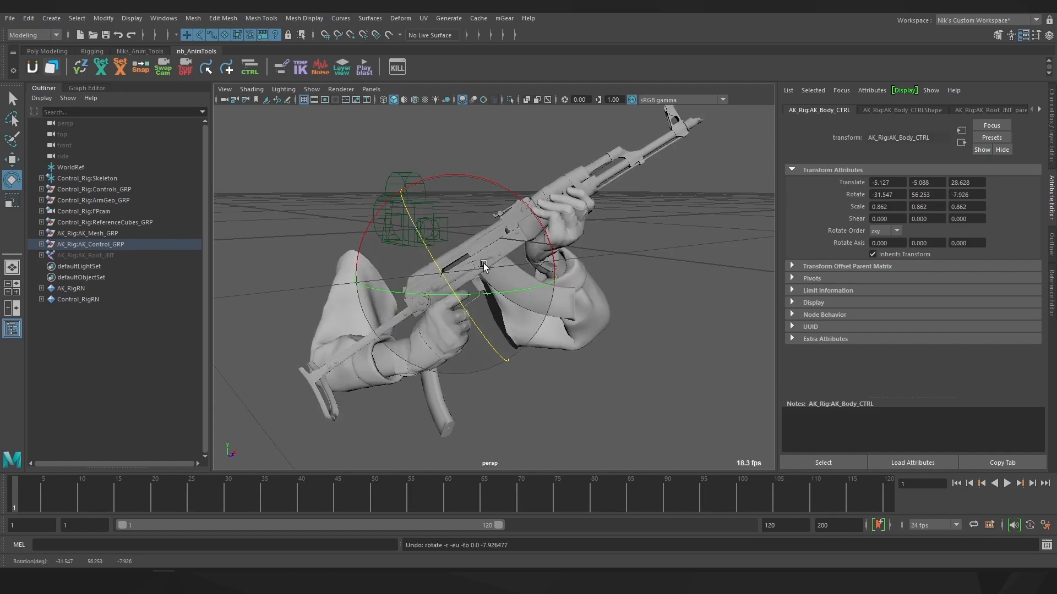
Retest Y and X rotations from new angles, undo them, and return to Object axes
{"action": "mouse_move", "coordinate": [583, 317]}
{"action": "left_mouse_down", "text": "alt"}
{"action": "mouse_move", "coordinate": [545, 308]}
{"action": "mouse_move", "coordinate": [585, 305]}
{"action": "left_mouse_up", "text": "alt"}
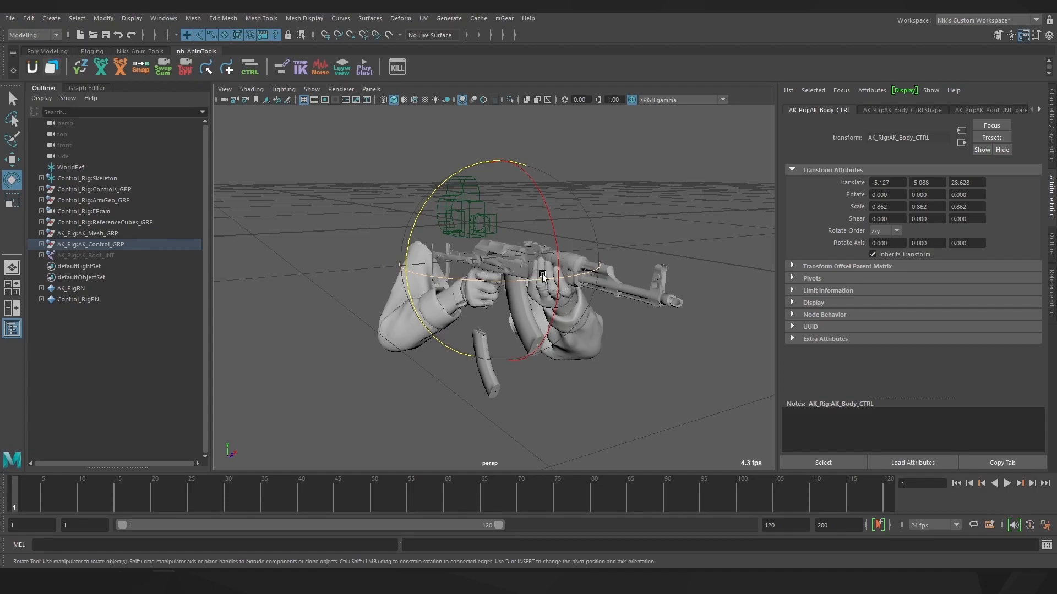
{"action": "left_click_drag", "start_coordinate": [492, 284], "coordinate": [558, 262], "text": "alt"}
{"action": "key", "text": "ctrl+z"}
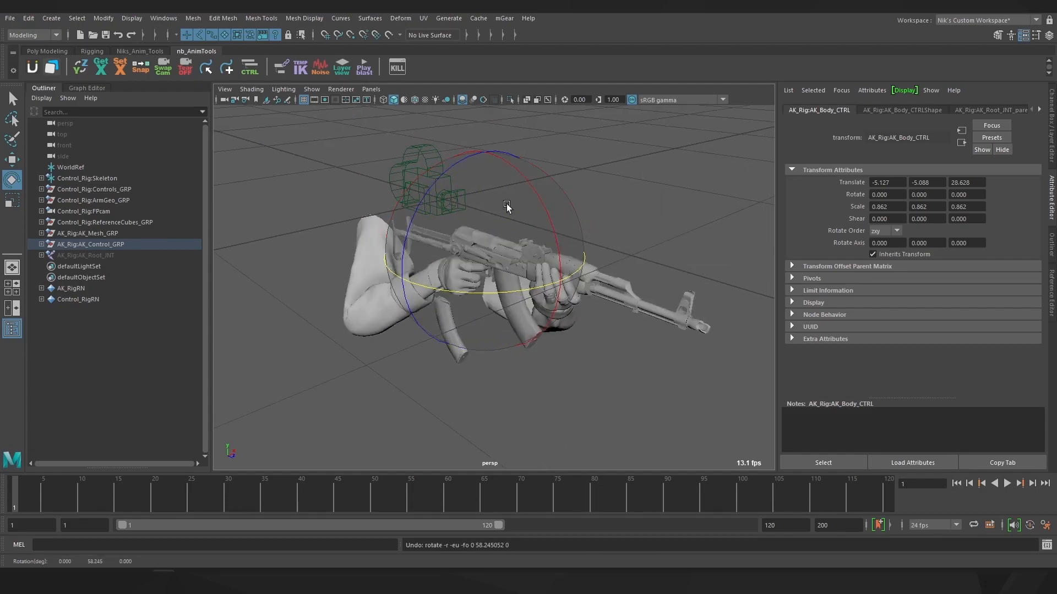
{"action": "left_click_drag", "start_coordinate": [523, 171], "coordinate": [487, 271]}
{"action": "key", "text": "ctrl+z"}
{"action": "middle_click_drag", "start_coordinate": [493, 289], "coordinate": [499, 275], "text": "alt"}
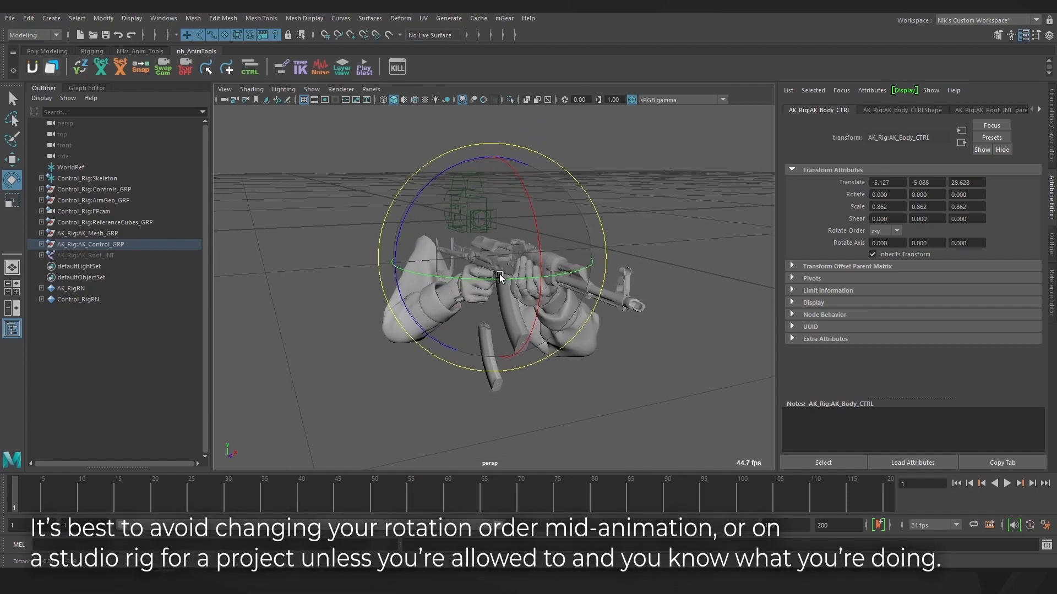